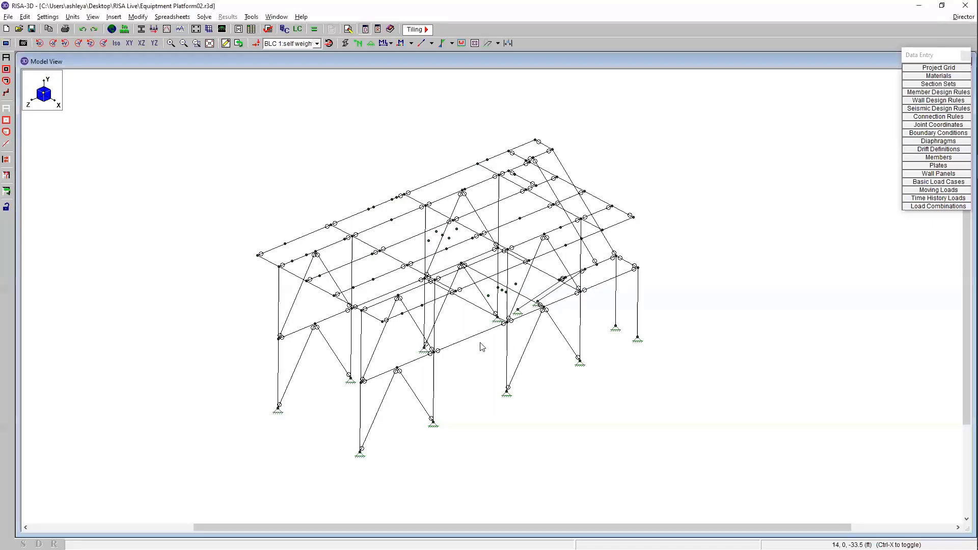
- Examine the equipment platform's wireframe framing from several viewing angles
middle_click_drag(480, 343, 450, 335, "shift")
middle_click_drag(389, 224, 341, 187, "shift")
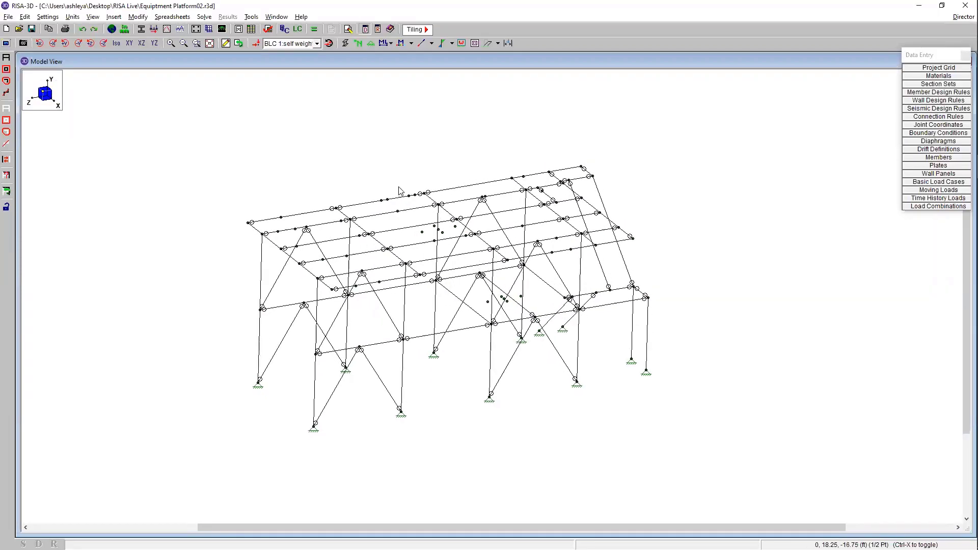
mouse_move(401, 191)
middle_mouse_down("shift")
mouse_move(404, 170)
mouse_move(404, 179)
middle_mouse_up("shift")
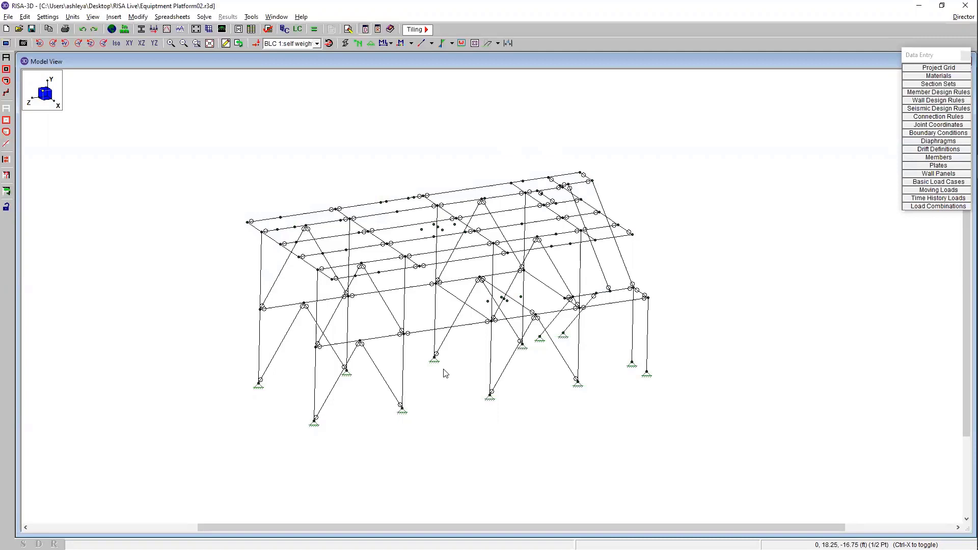
middle_click_drag(440, 271, 425, 265)
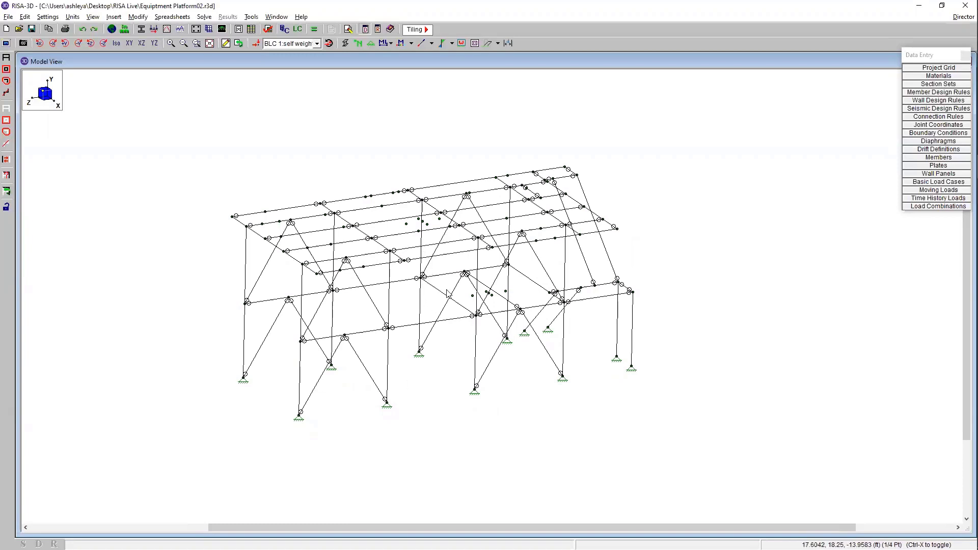
scroll(466, 301, "up", 2)
middle_click_drag(473, 320, 402, 310, "shift")
scroll(462, 285, "up", 2)
middle_click_drag(462, 286, 397, 261, "shift")
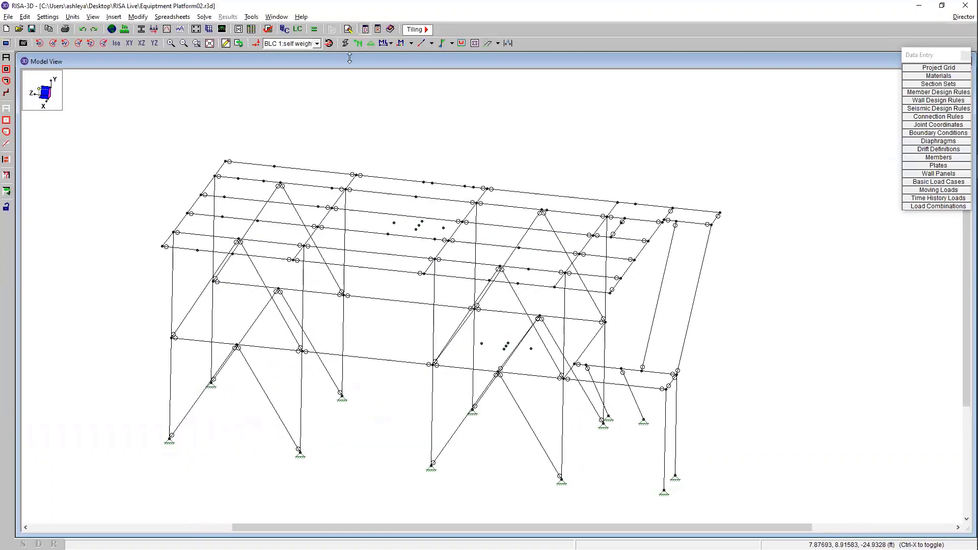
- Display the platform's members as rendered shapes and view the top framing up close
left_click(345, 42)
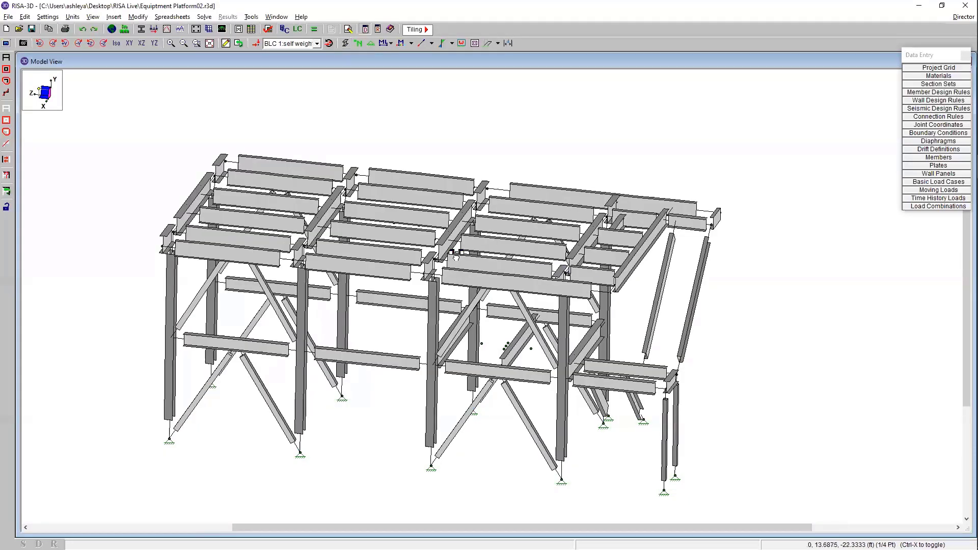
middle_click_drag(451, 254, 372, 257, "shift")
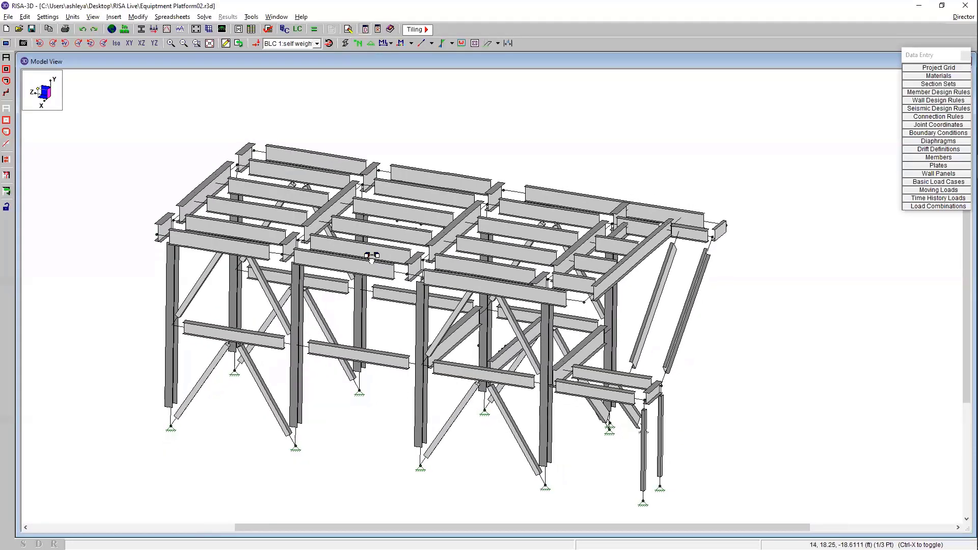
scroll(386, 268, "up", 2)
scroll(386, 268, "up", 2)
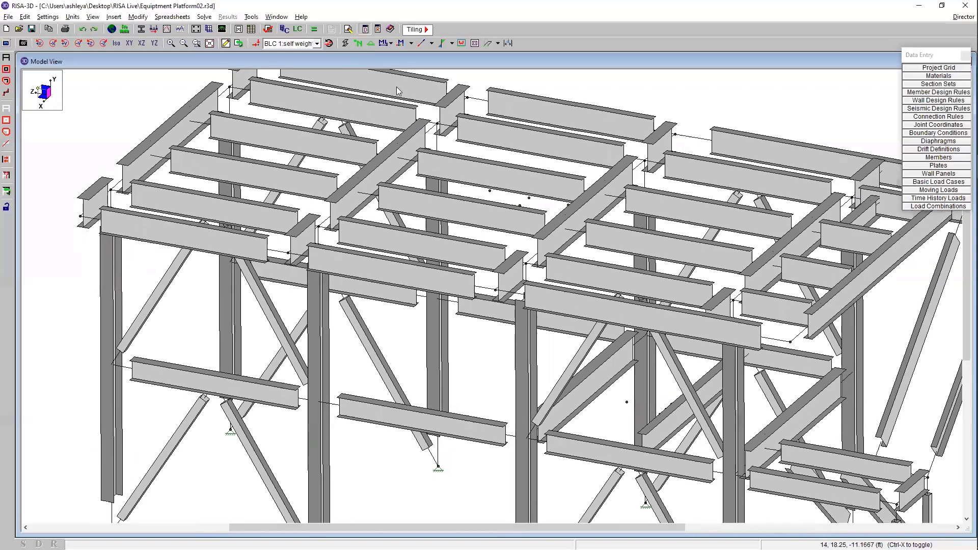
- Set the rendered members in the model display options to 100% of length with partial transparency
right_click(649, 93)
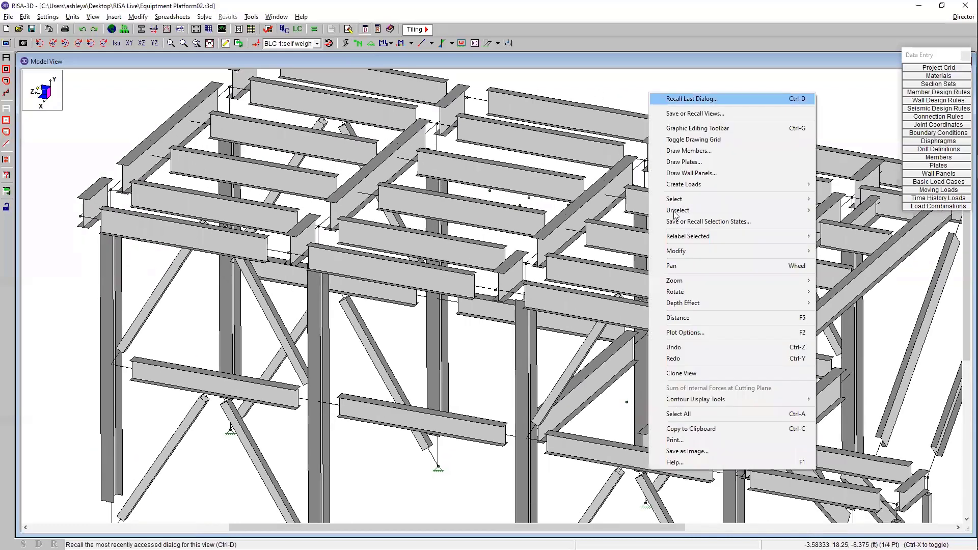
left_click(689, 331)
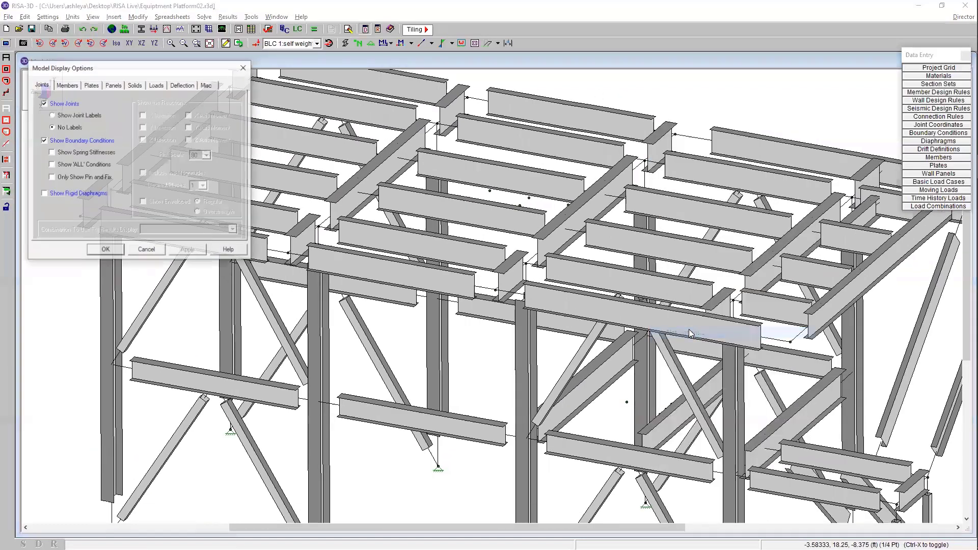
left_click(70, 87)
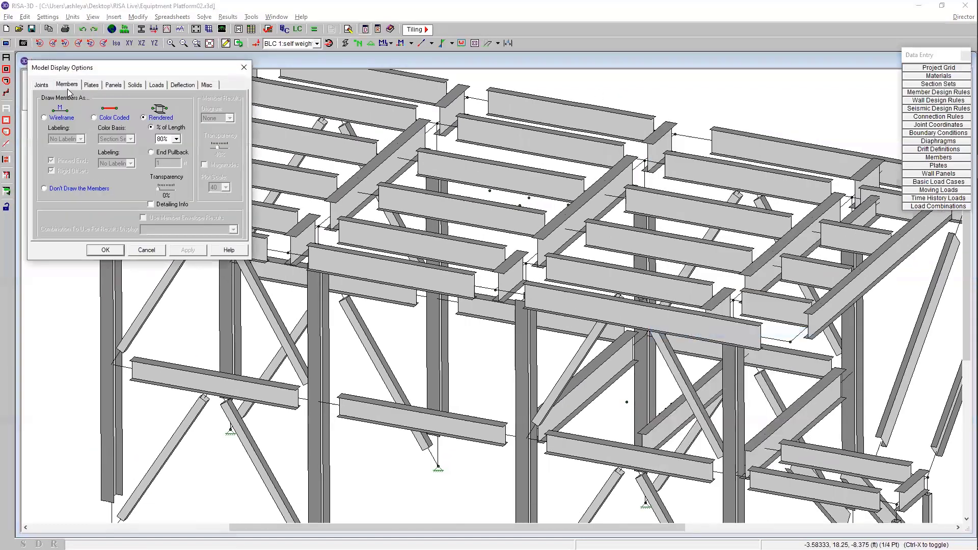
left_click(176, 139)
left_click(164, 146)
left_click(164, 191)
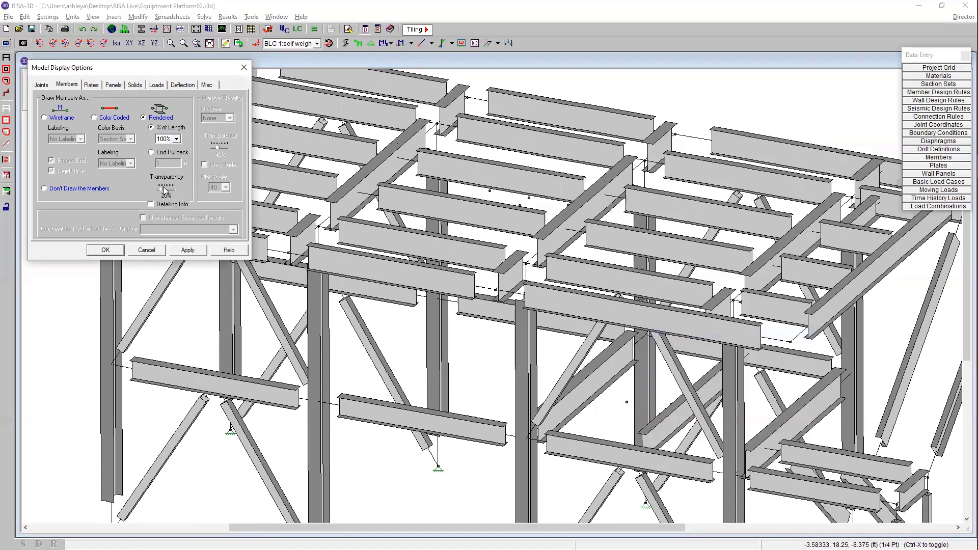
left_click(122, 256)
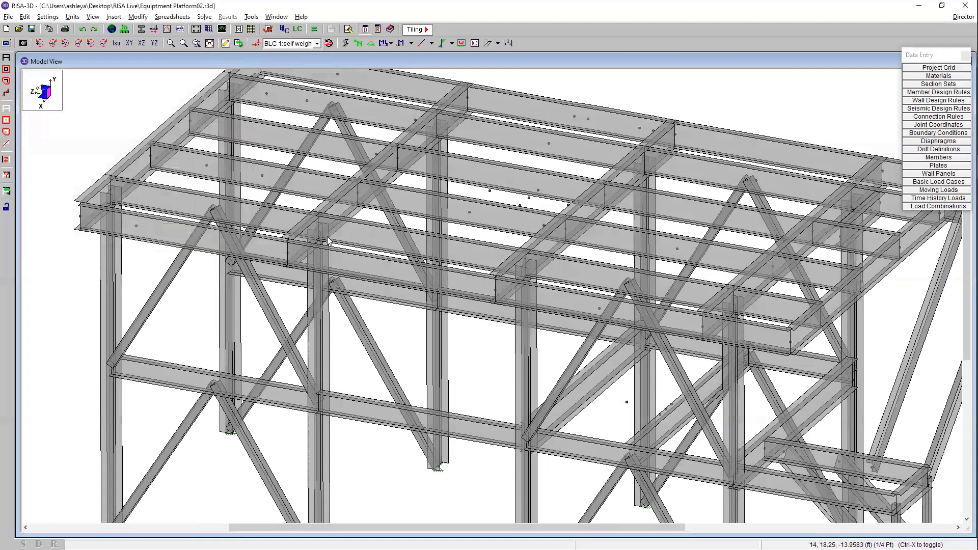
- Inspect how the transparent beams and columns meet at the top level and return the members to wireframe display
middle_click_drag(328, 241, 317, 237, "shift")
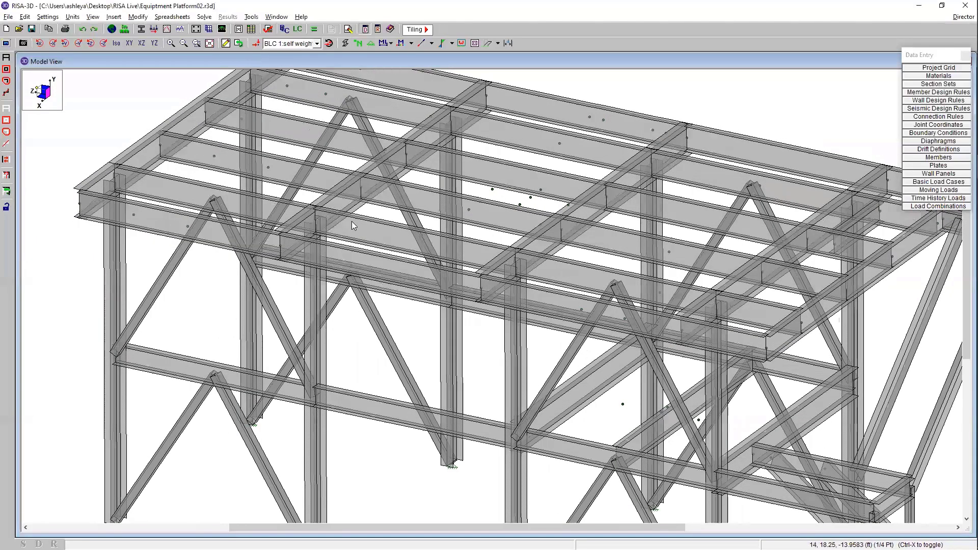
scroll(316, 218, "up", 3)
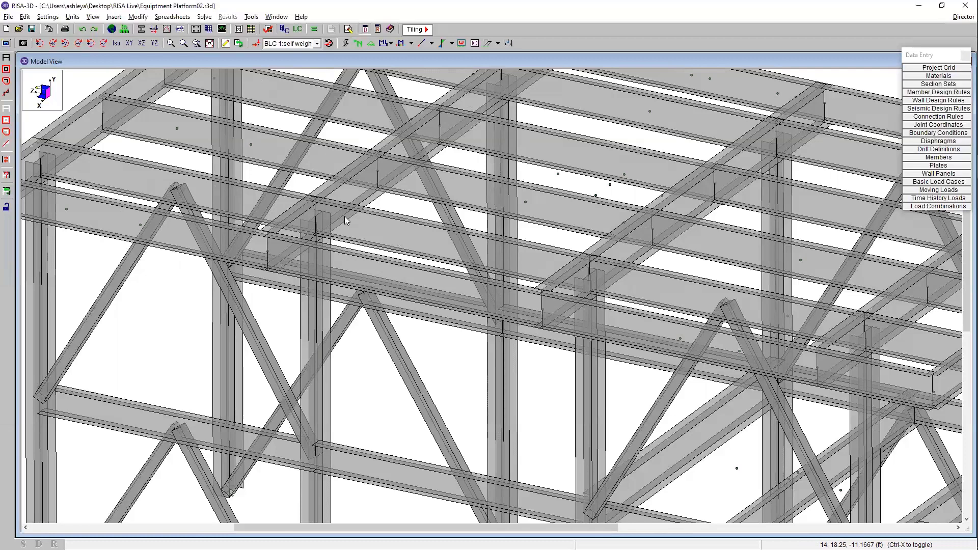
scroll(413, 232, "down", 1)
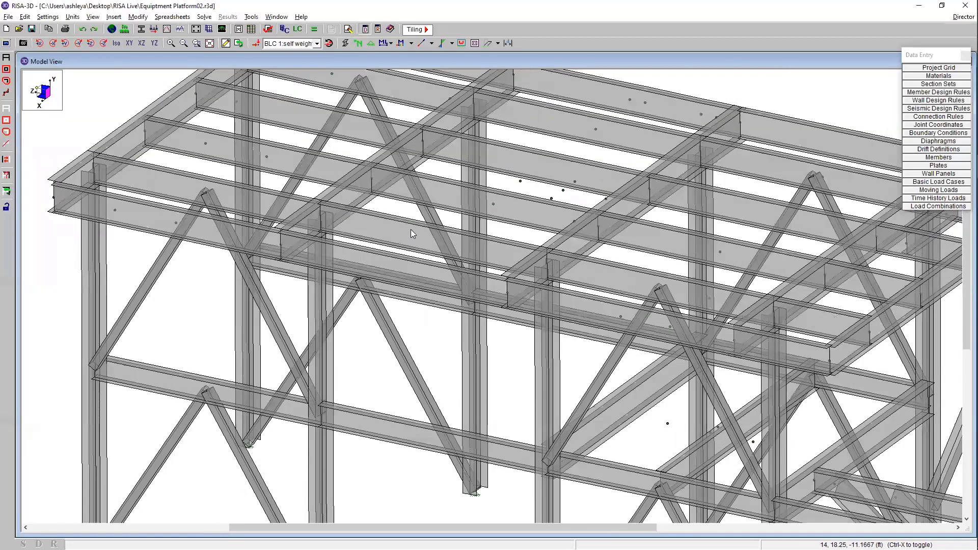
scroll(410, 229, "down", 2)
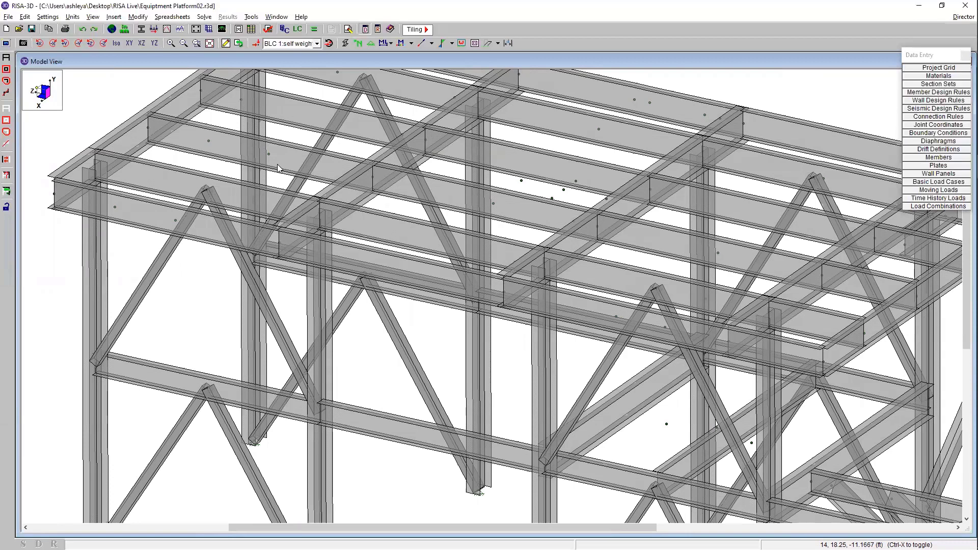
left_click(346, 45)
middle_click_drag(410, 149, 485, 219)
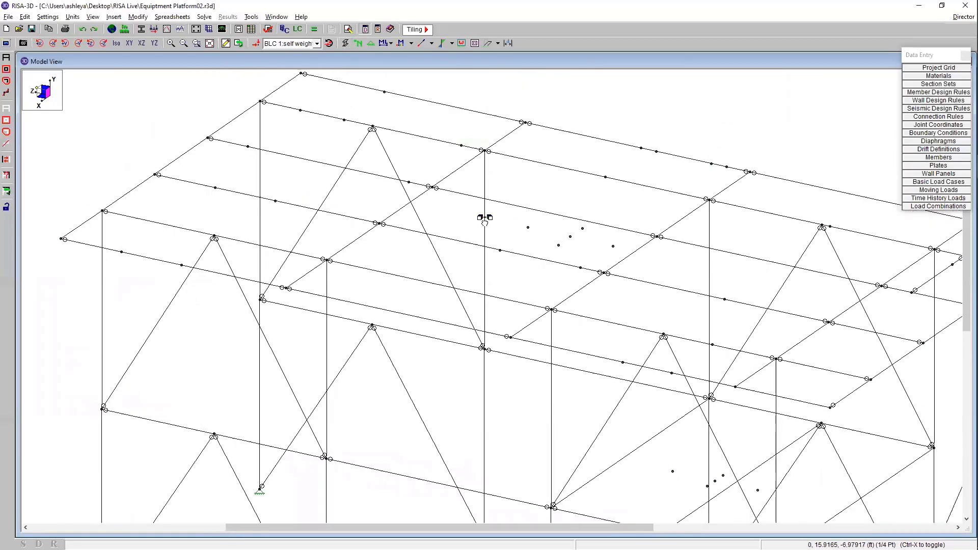
- Review the detailing offsets and cardinal points of the top level's far edge beam
double_click(360, 91)
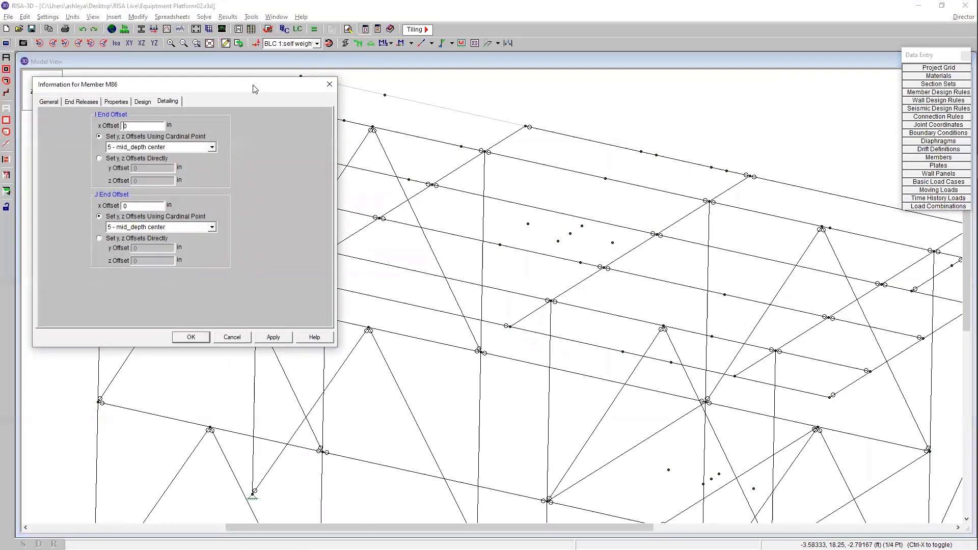
left_click_drag(255, 89, 363, 93)
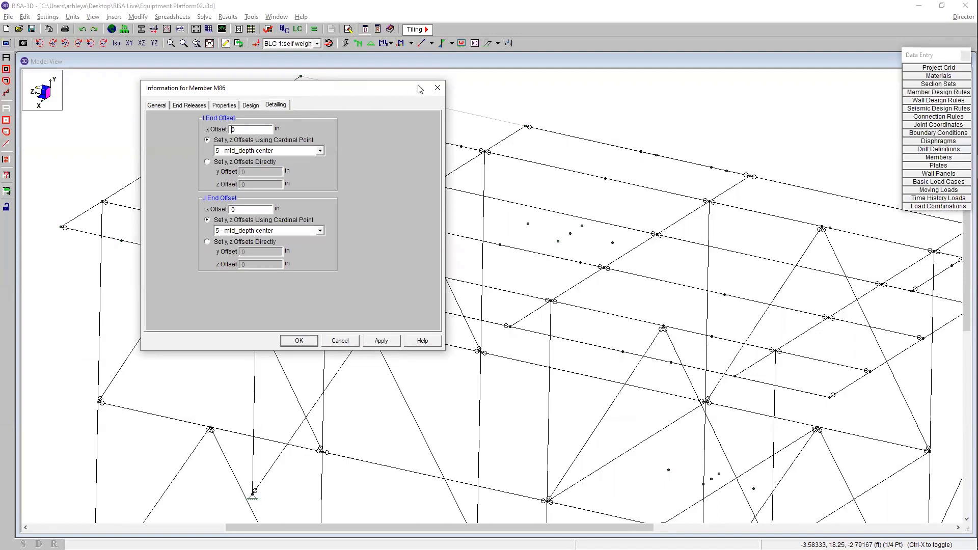
left_click(437, 88)
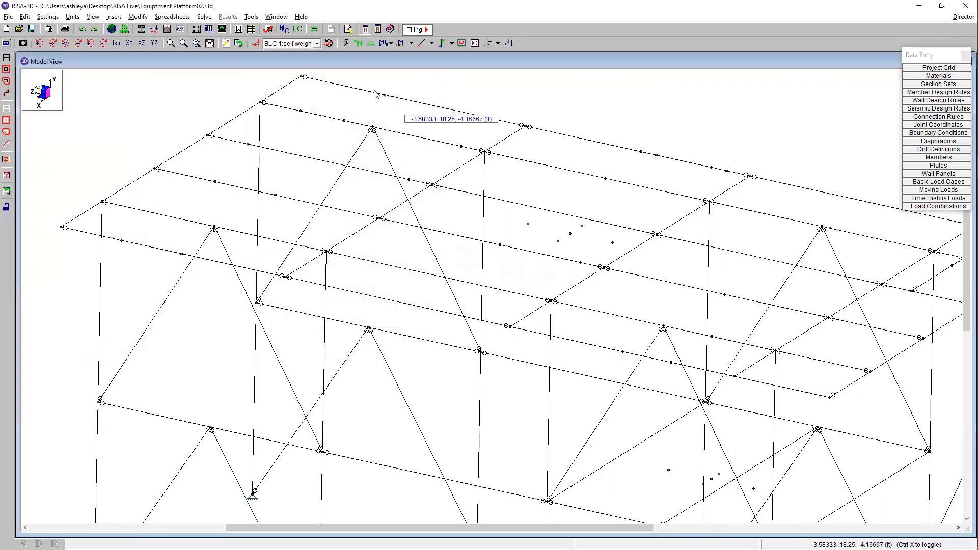
- Check the application's general preferences for the option that shows detailing information in the model
left_click(250, 16)
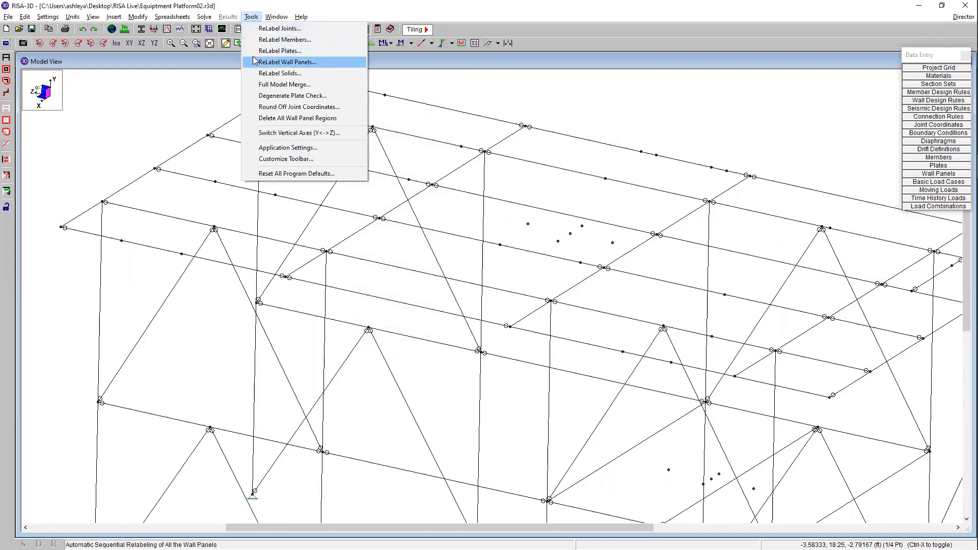
left_click(274, 148)
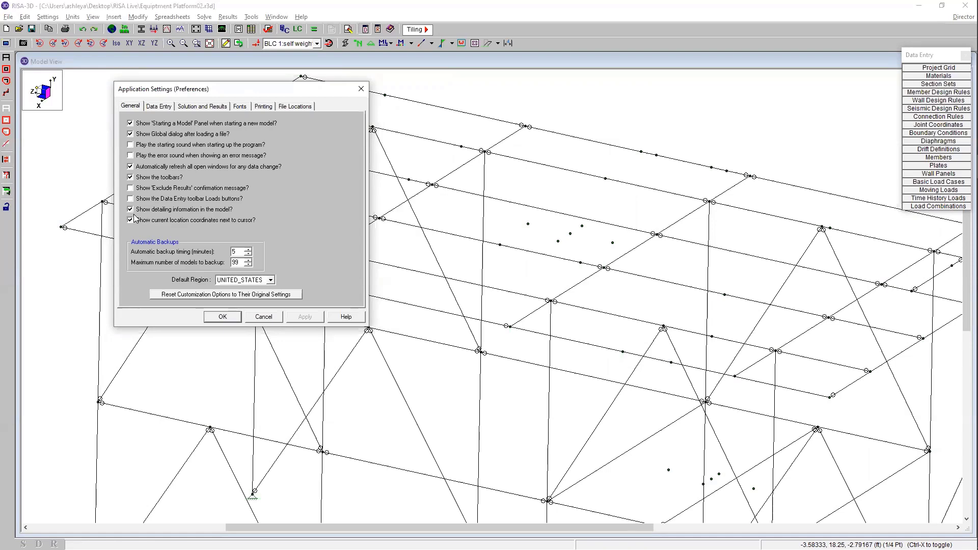
left_click(233, 318)
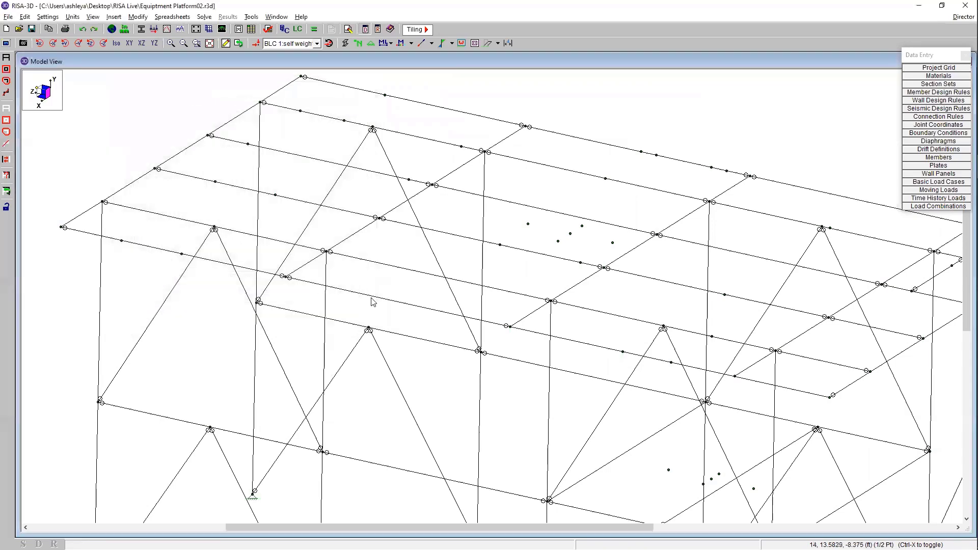
- Unselect the whole model and box-select only the top platform level in the YZ elevation
scroll(520, 274, "down", 4)
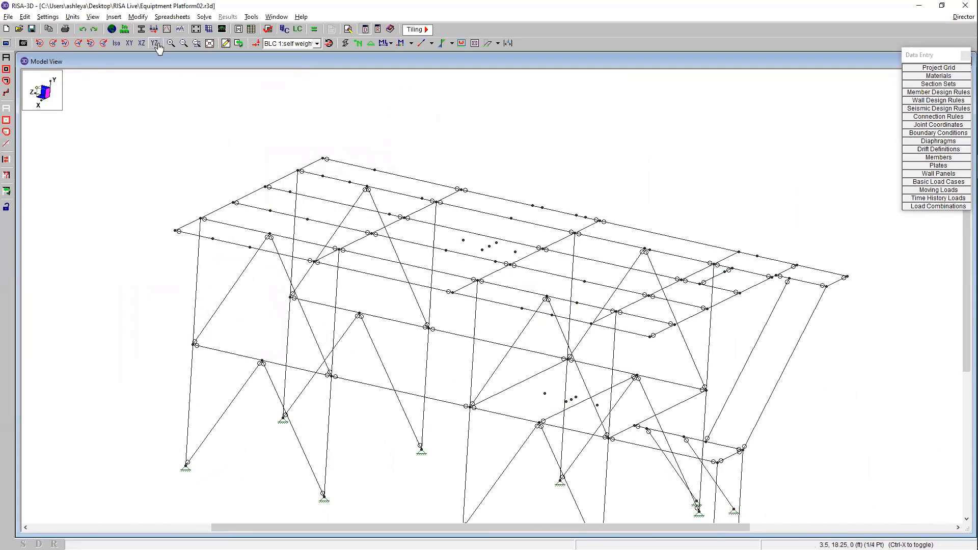
left_click(129, 42)
middle_click_drag(397, 180, 338, 168)
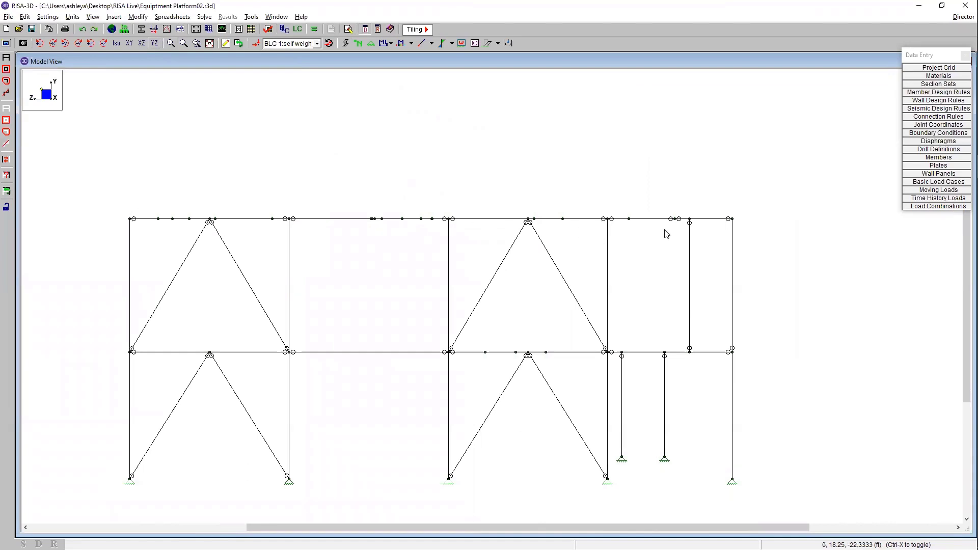
left_click(6, 108)
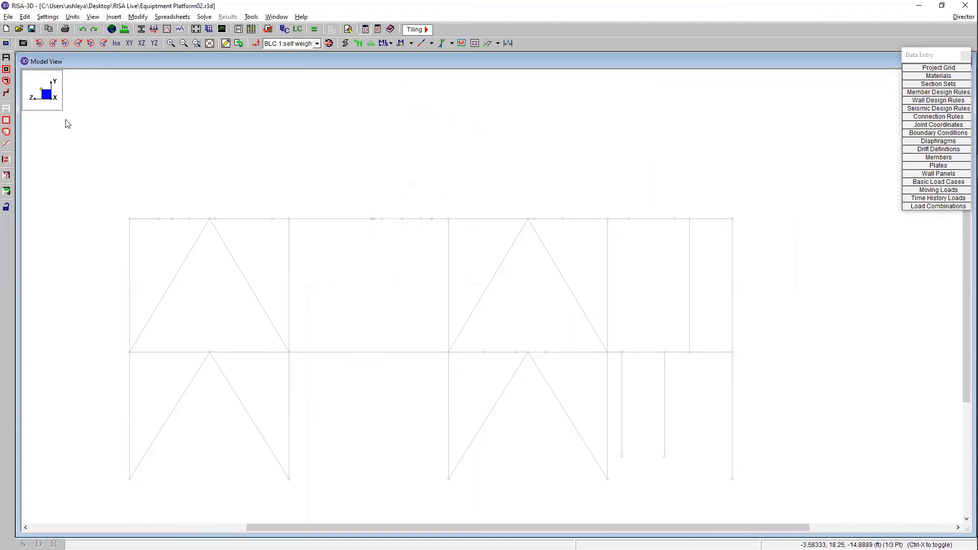
left_click(6, 70)
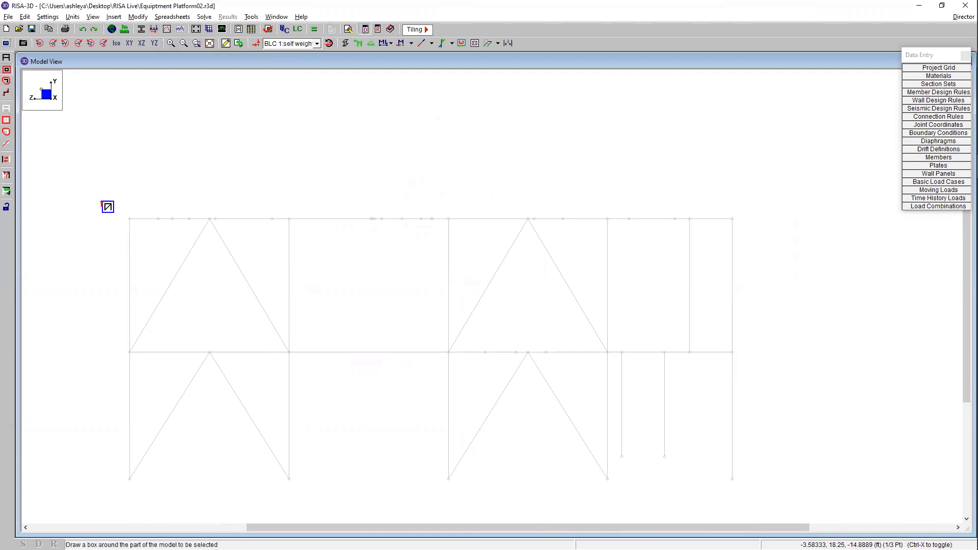
left_click_drag(415, 211, 774, 231)
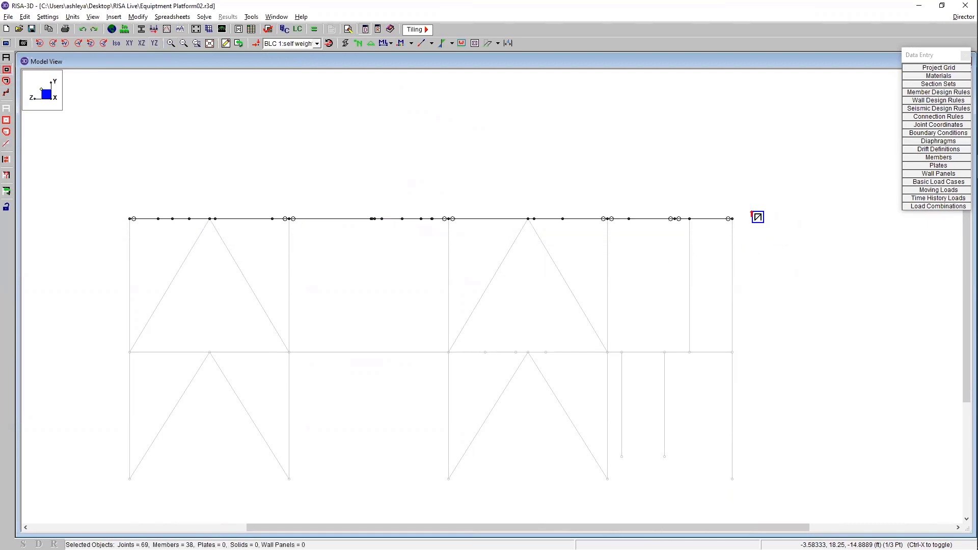
left_click(116, 43)
scroll(472, 179, "down", 3)
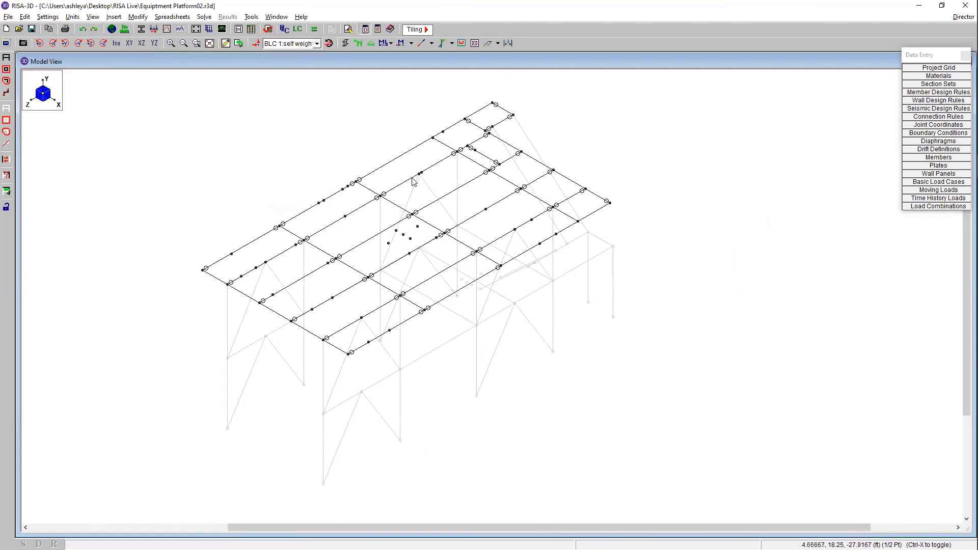
- Set the cardinal point to 8 - top center at both the I and J ends of all selected top-level members
left_click(137, 17)
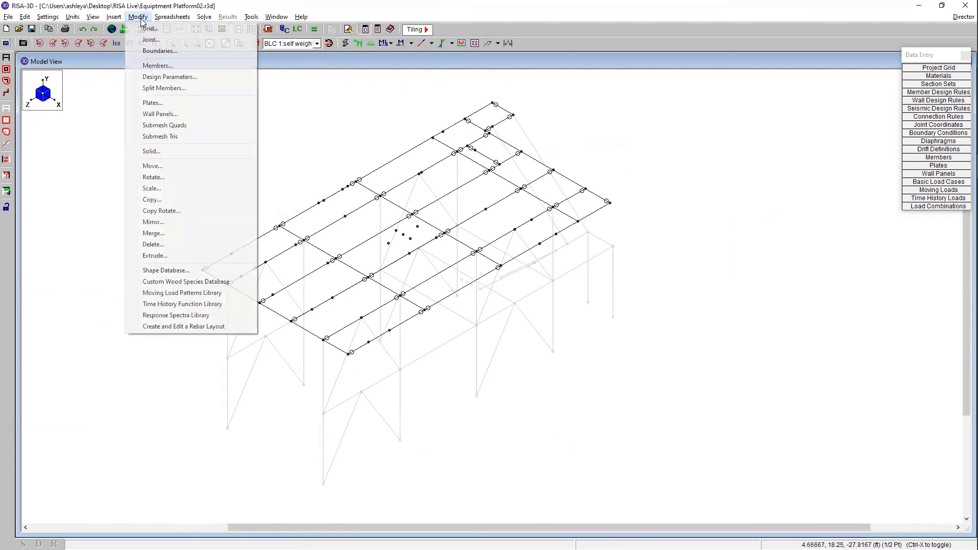
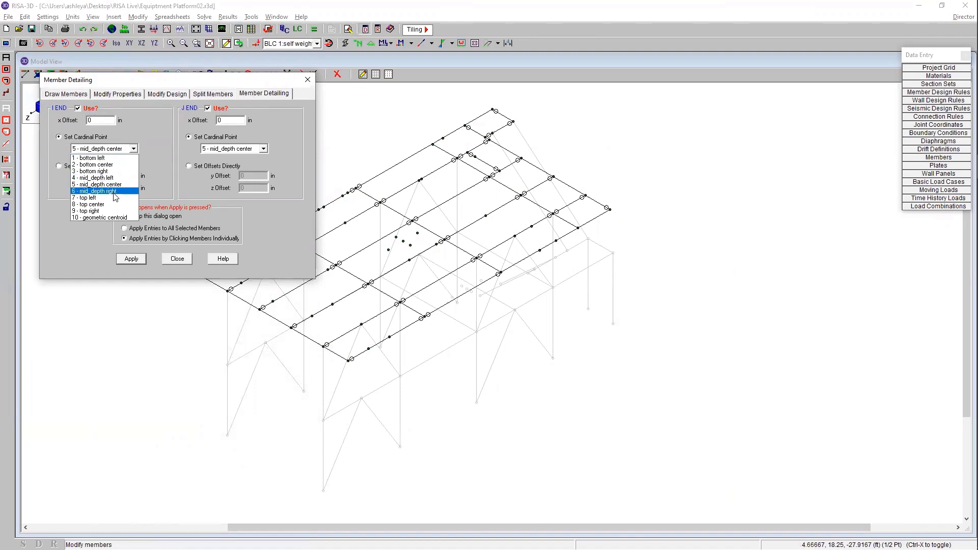
left_click(99, 204)
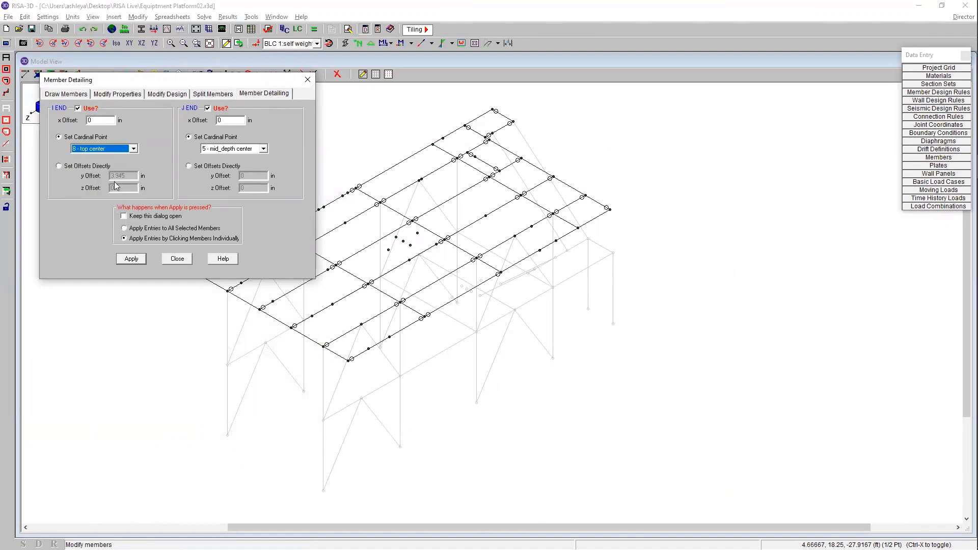
left_click(212, 151)
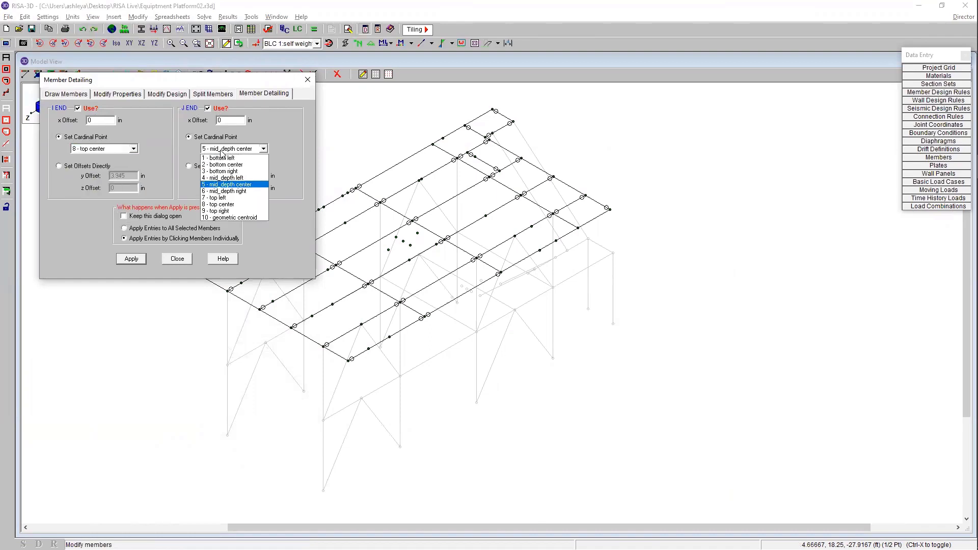
left_click(230, 204)
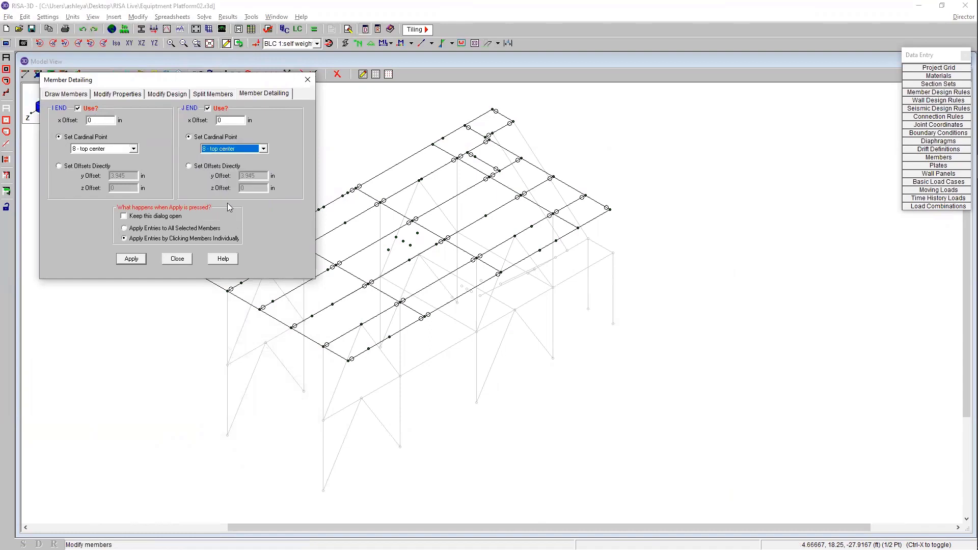
left_click(146, 229)
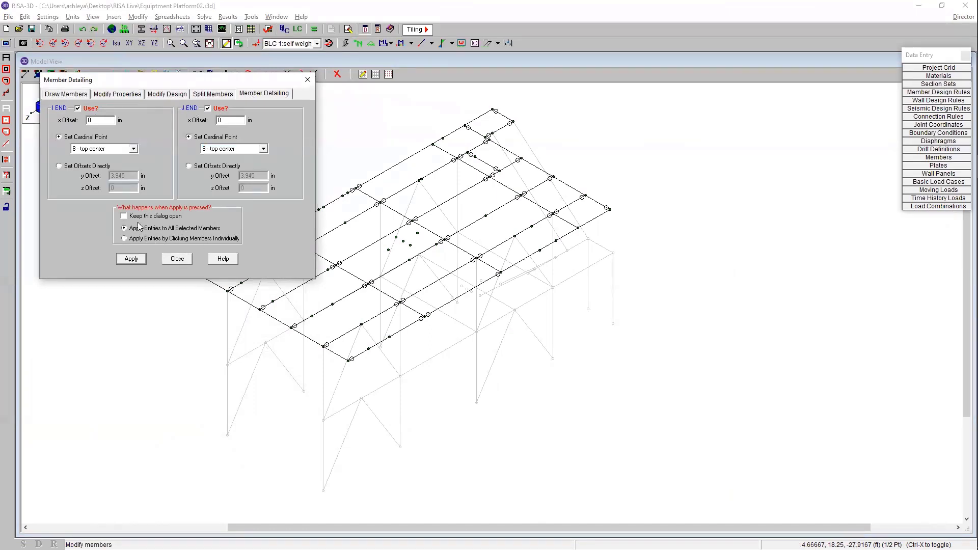
left_click(131, 259)
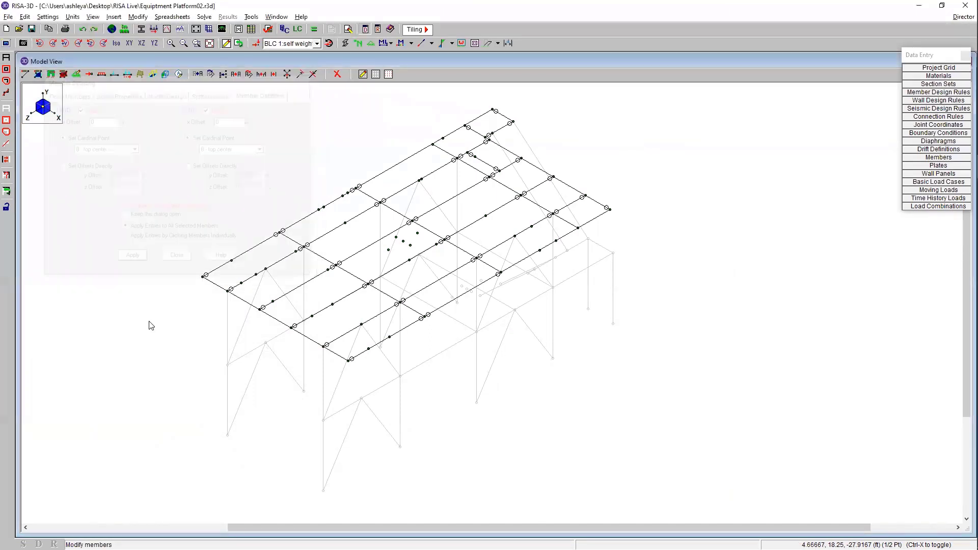
- Render the top-level beams, select the whole model, and inspect how the beams meet the columns
middle_click_drag(406, 331, 487, 174, "shift")
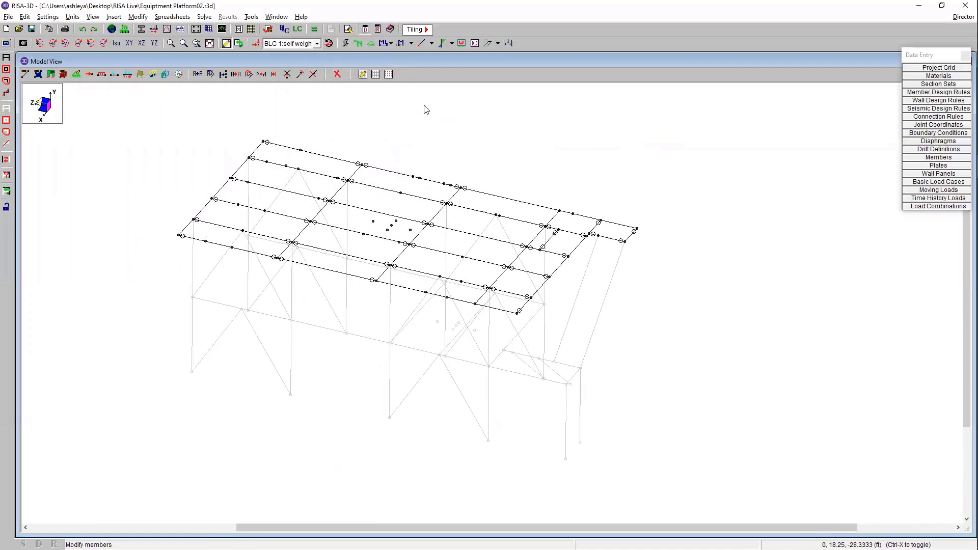
left_click(345, 42)
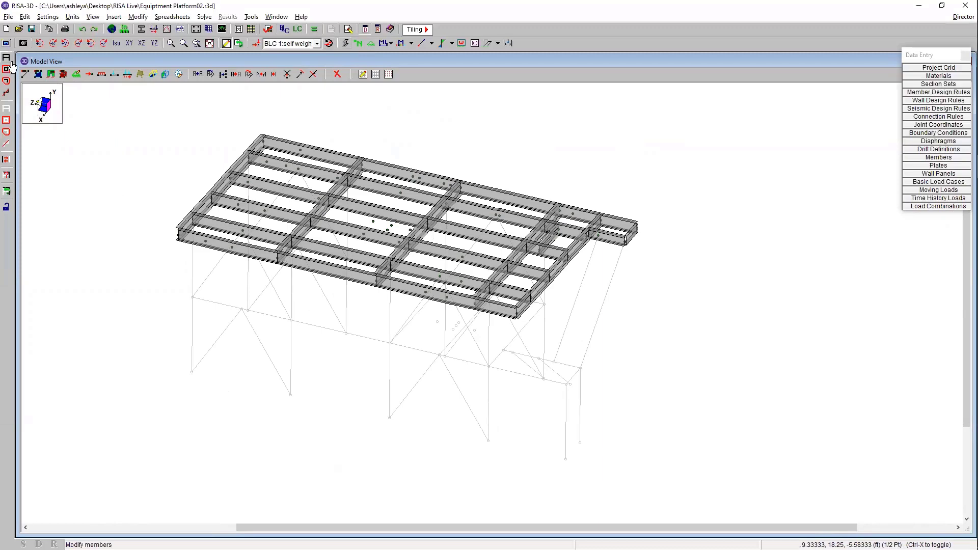
left_click(6, 57)
middle_click_drag(303, 254, 339, 226, "shift")
scroll(339, 225, "up", 3)
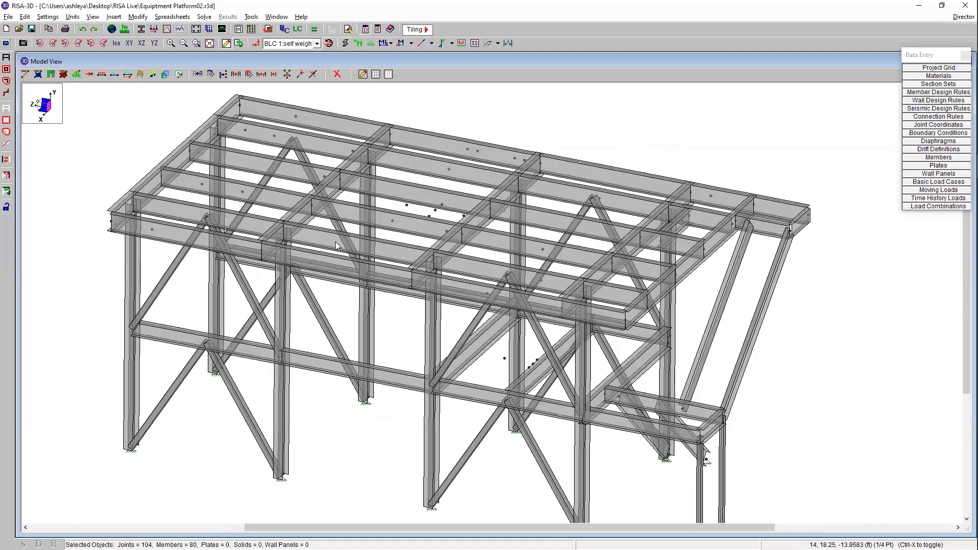
scroll(287, 238, "up", 2)
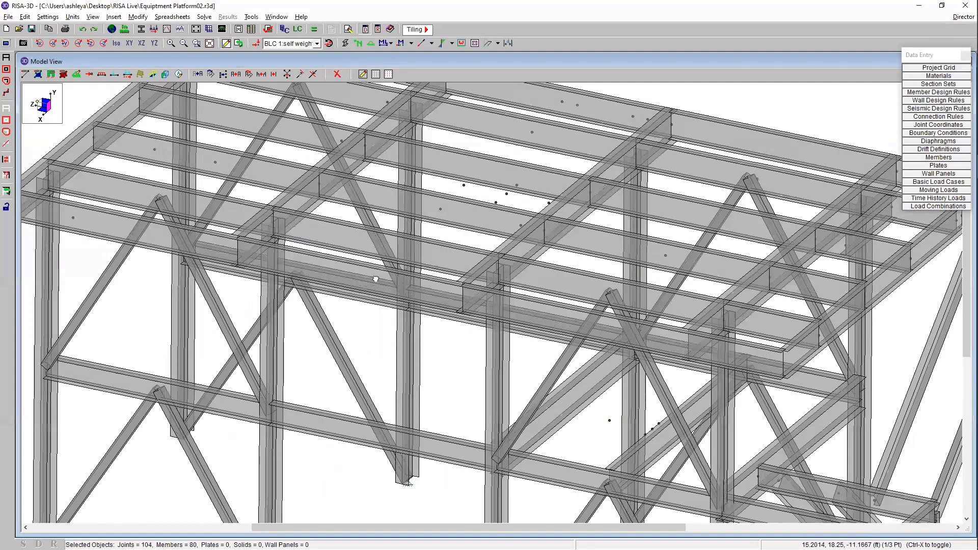
scroll(375, 279, "down", 3)
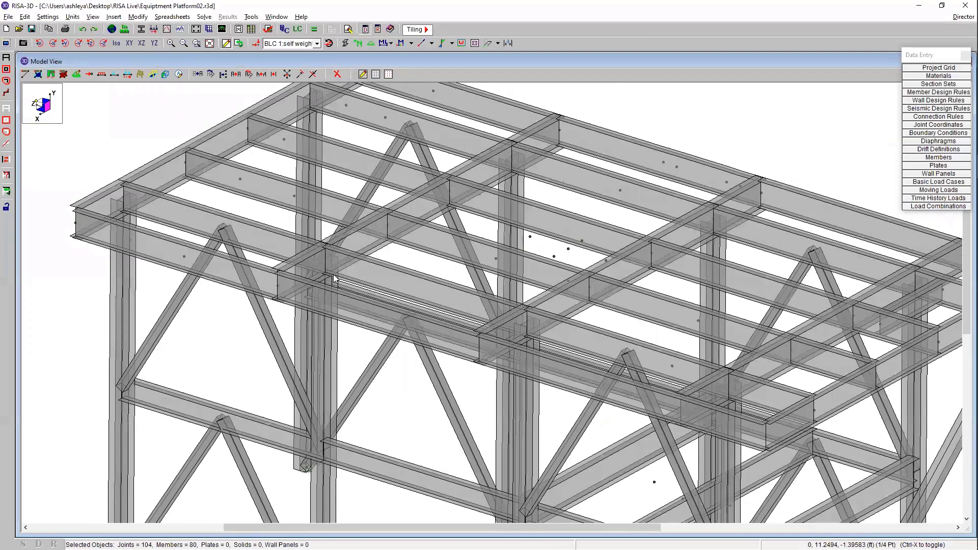
scroll(594, 146, "down", 1)
- Turn on the display of detailing info for the rendered members in the model display options
right_click(635, 123)
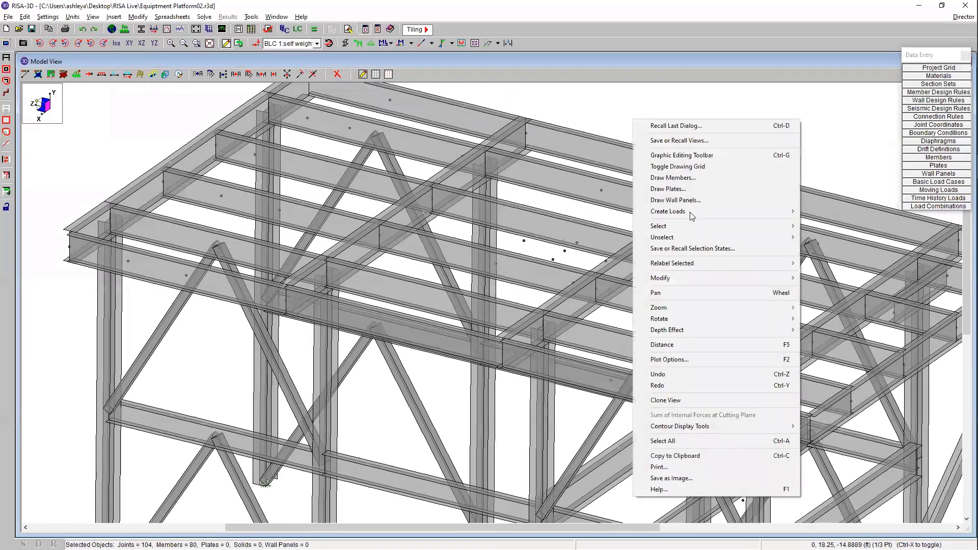
left_click(670, 360)
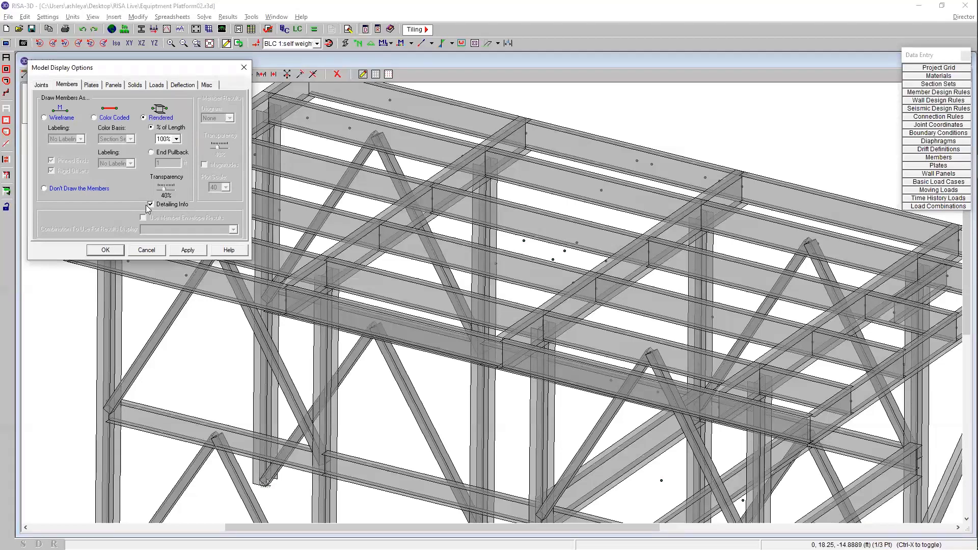
left_click(186, 250)
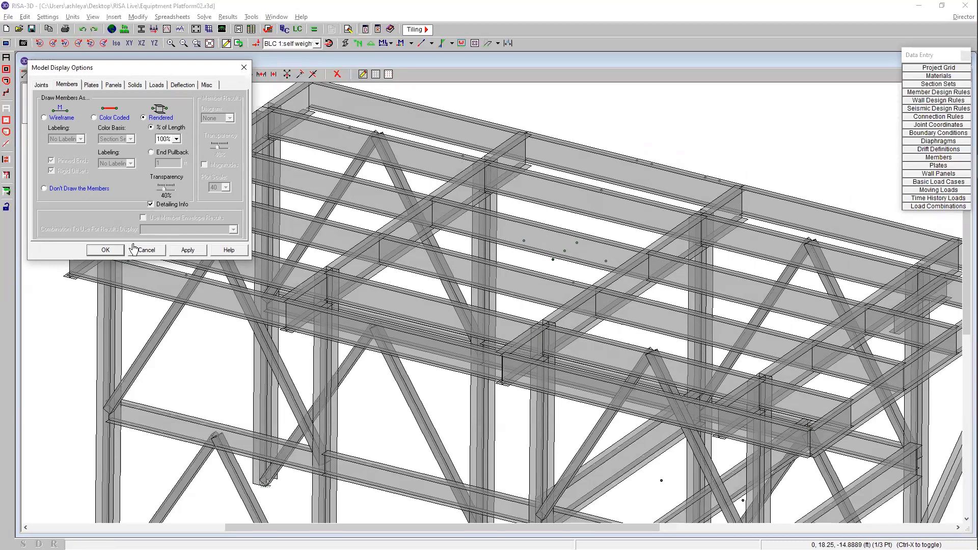
left_click(105, 250)
- Return the members to wireframe display and show the whole platform in a 3D view
left_click(364, 75)
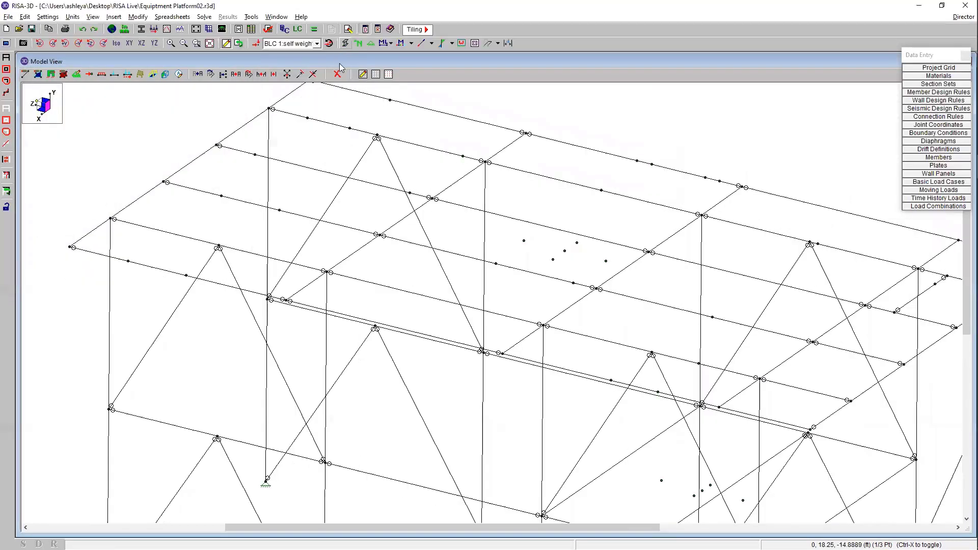
scroll(373, 276, "down", 3)
scroll(372, 277, "down", 2)
middle_click_drag(373, 277, 484, 347, "shift")
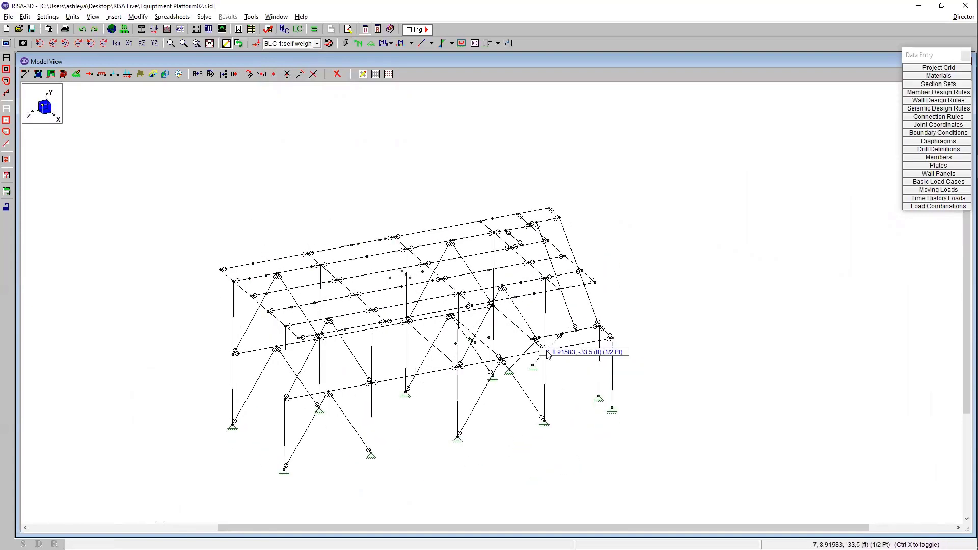
middle_click_drag(453, 269, 449, 246)
middle_click_drag(403, 212, 336, 199, "shift")
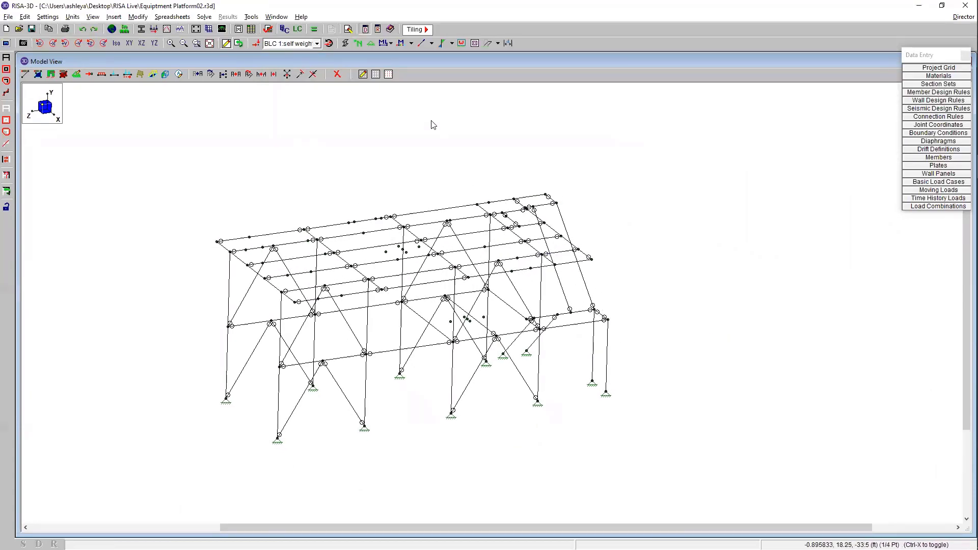
- Solve the model for the single load combination 9: IBC 16-5 (c) and save the file together with its results
left_click(313, 30)
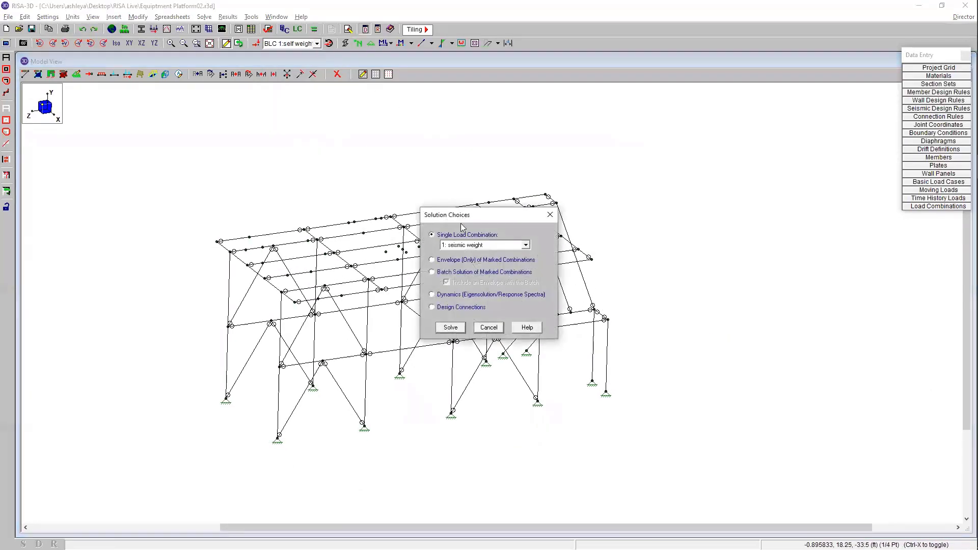
left_click(464, 250)
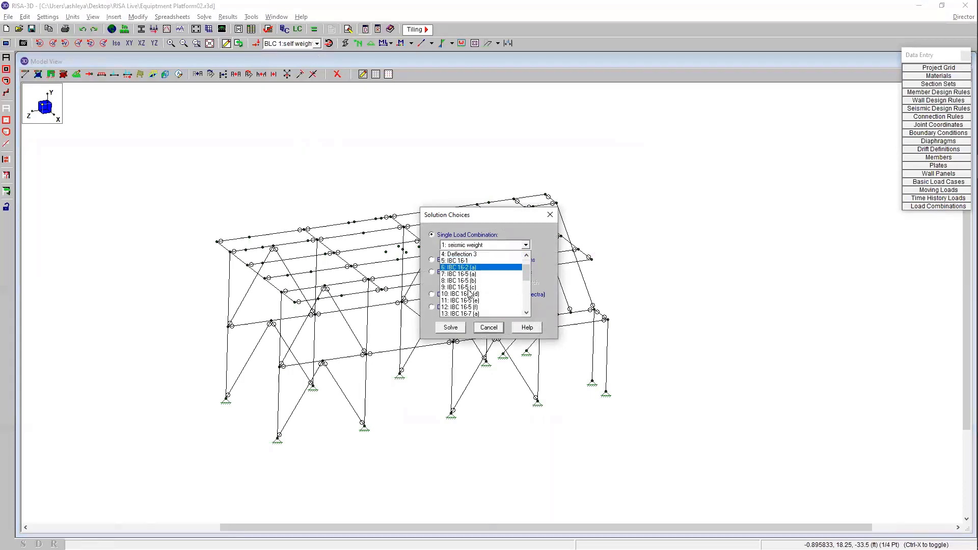
left_click(470, 294)
left_click(450, 328)
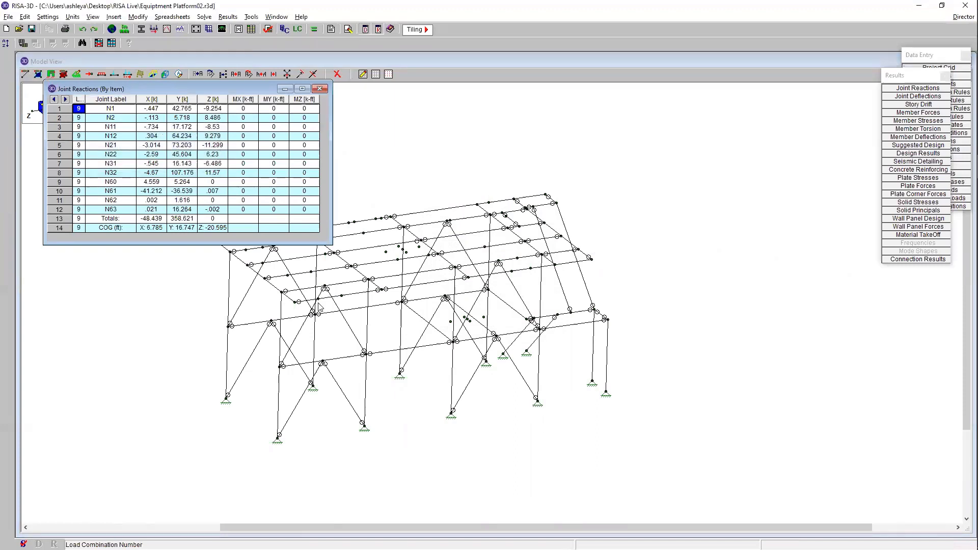
left_click(371, 171)
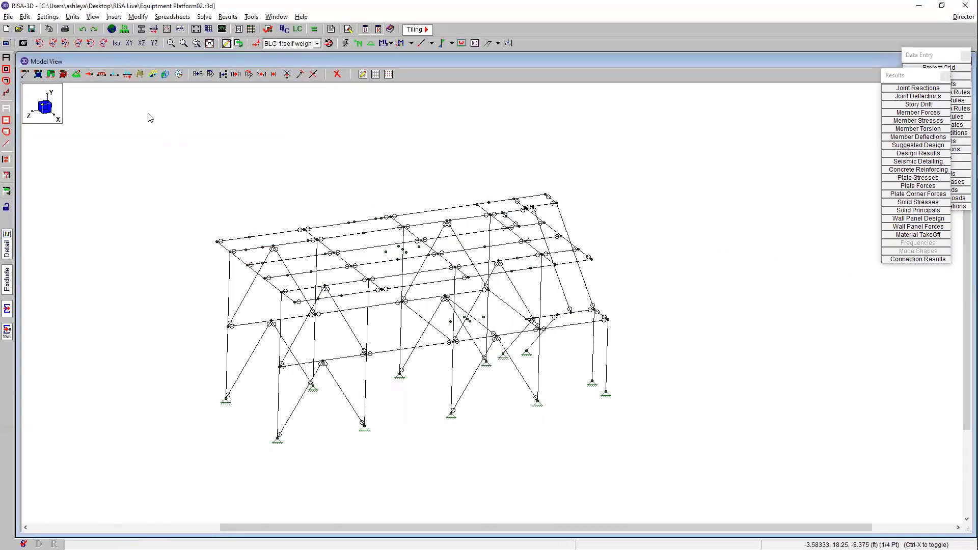
left_click(31, 29)
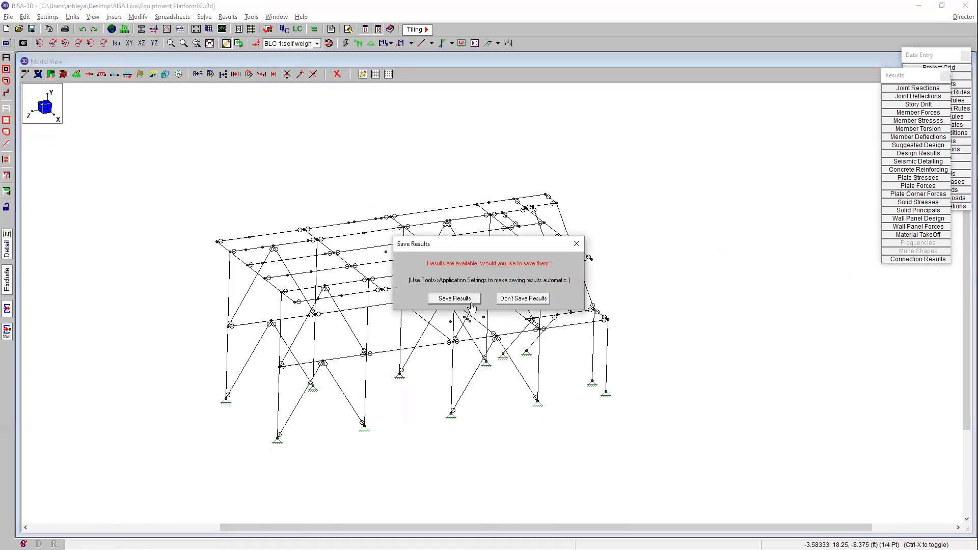
left_click(452, 295)
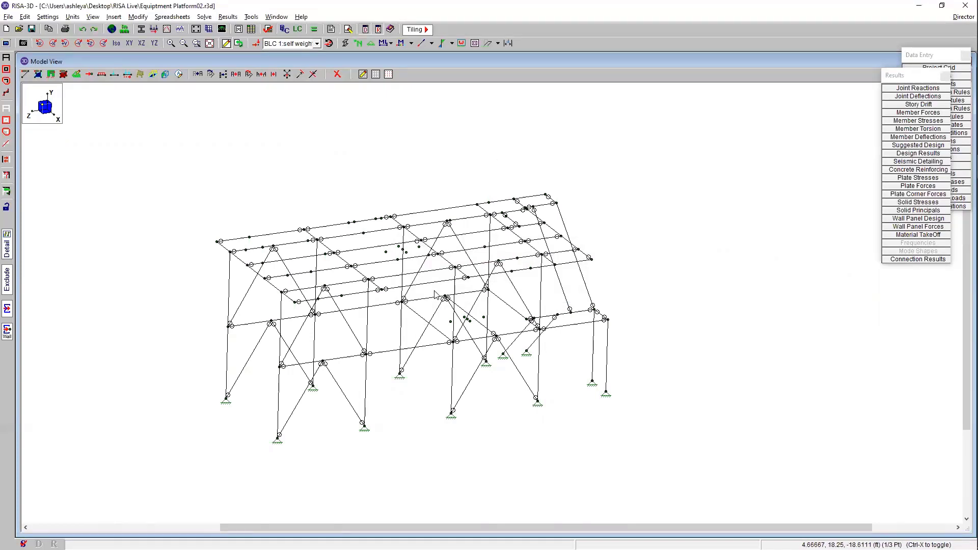
- Switch to Tekla Structures and open the list of analysis and design models for the RISA link
key("alt")
key("alt+Tab")
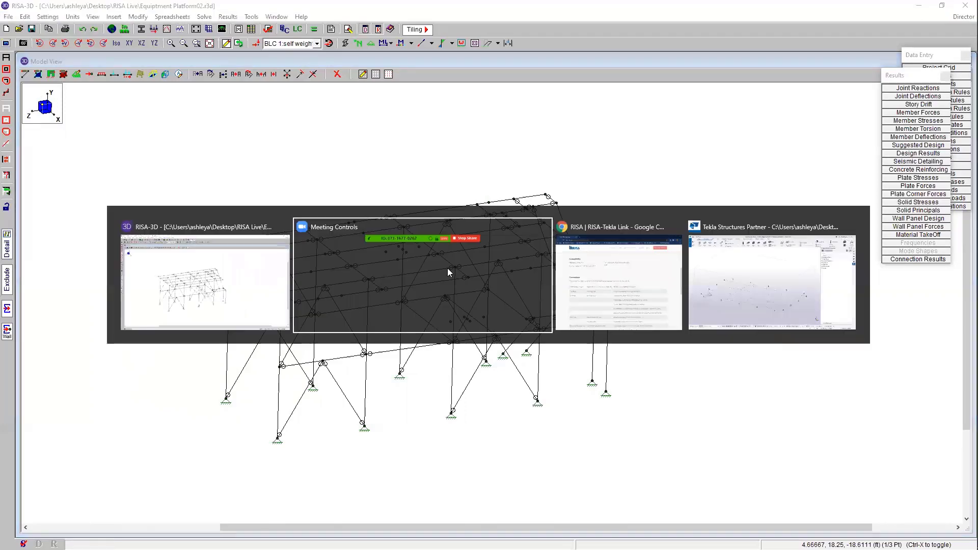
left_click(729, 275)
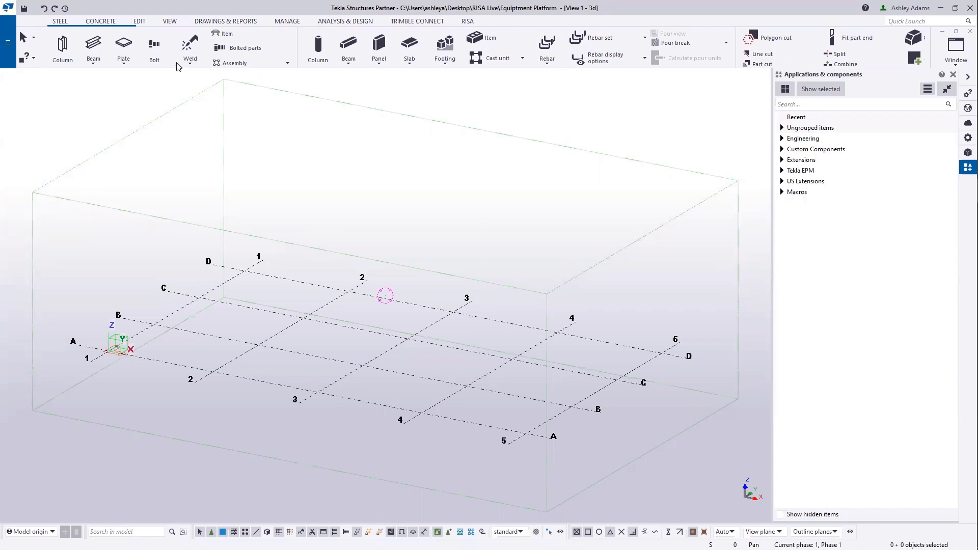
left_click(467, 22)
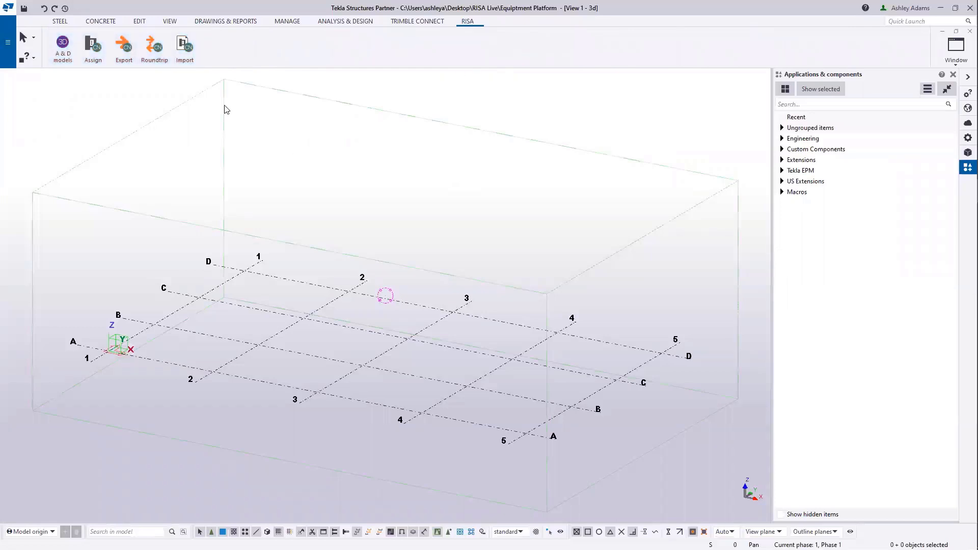
left_click(62, 46)
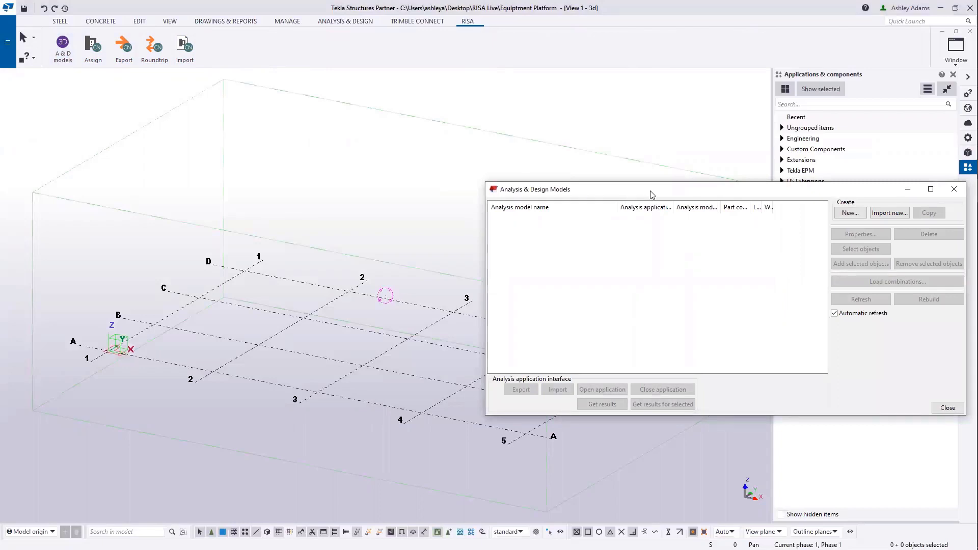
left_click_drag(638, 198, 385, 112)
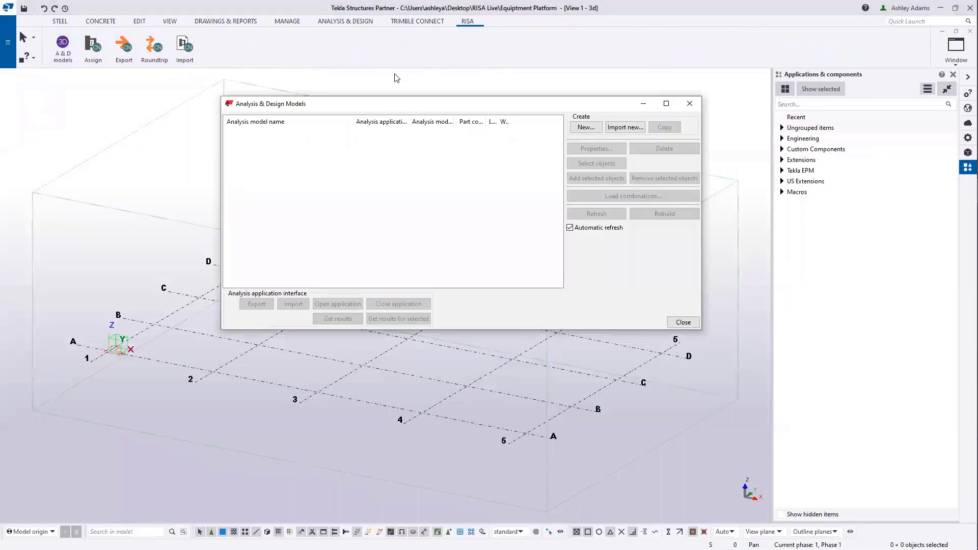
- Create a new full-model analysis model with RISA-3D set as the default analysis application
left_click(586, 130)
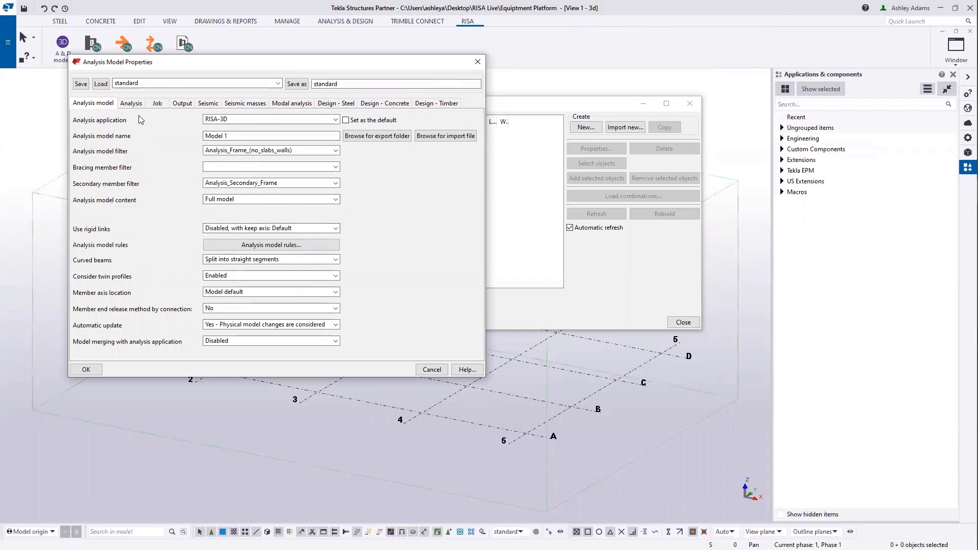
left_click(363, 124)
left_click(87, 375)
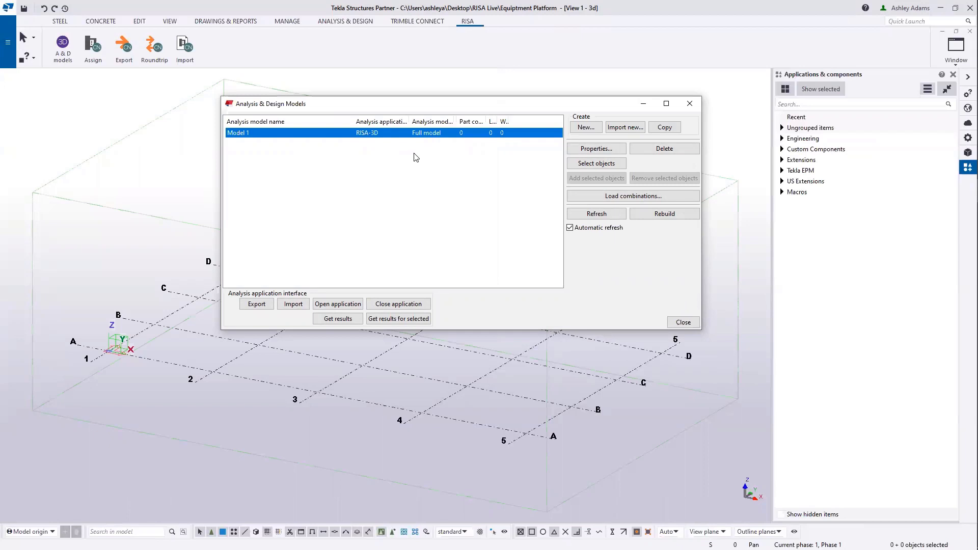
- Start the RISA import for the analysis model and choose Equiptment Platform02 from the RISA Live folder on the Desktop as its source file
left_click(293, 304)
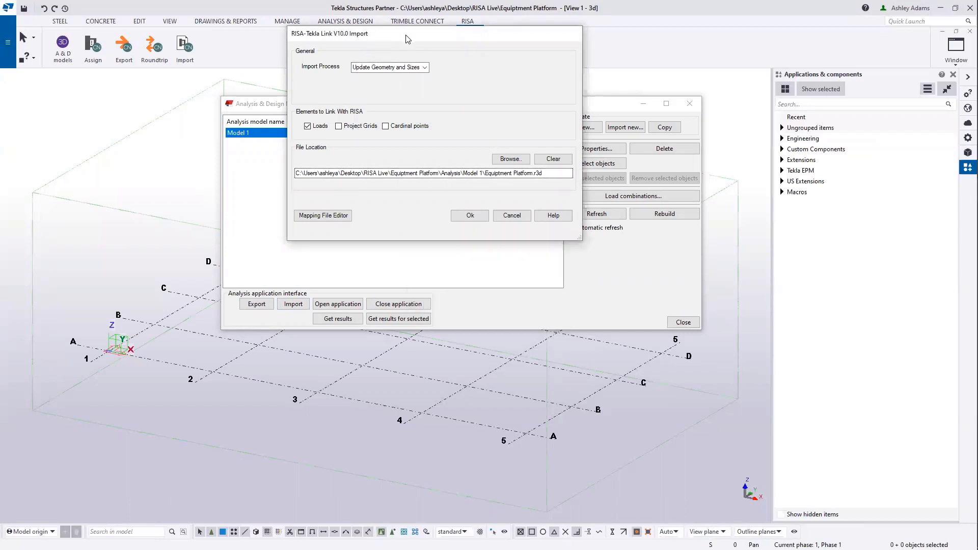
left_click_drag(408, 39, 258, 66)
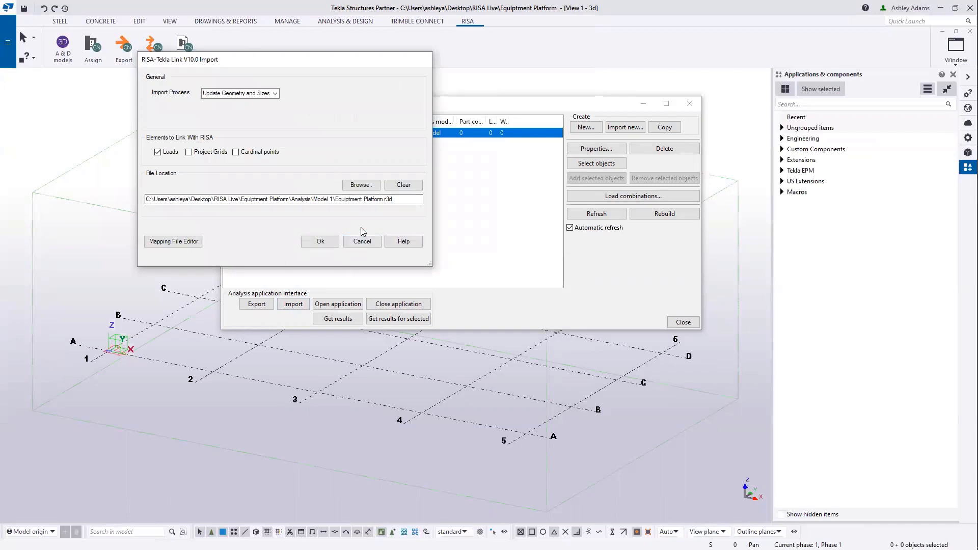
left_click(355, 186)
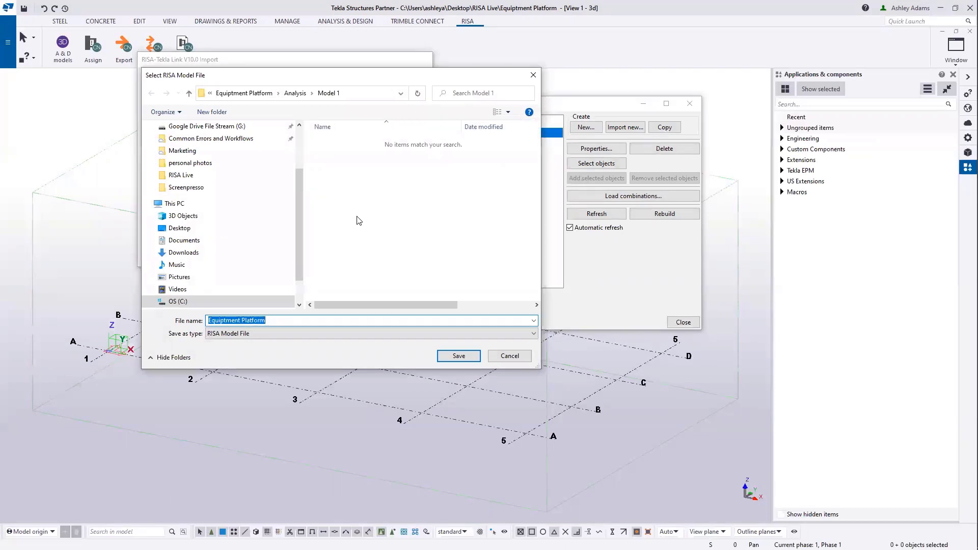
left_click(179, 228)
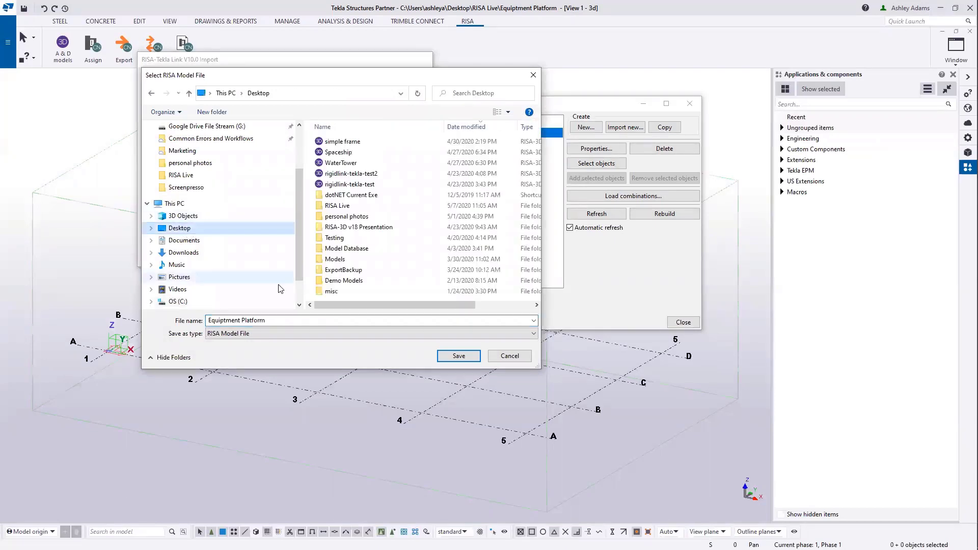
double_click(342, 205)
left_click(331, 163)
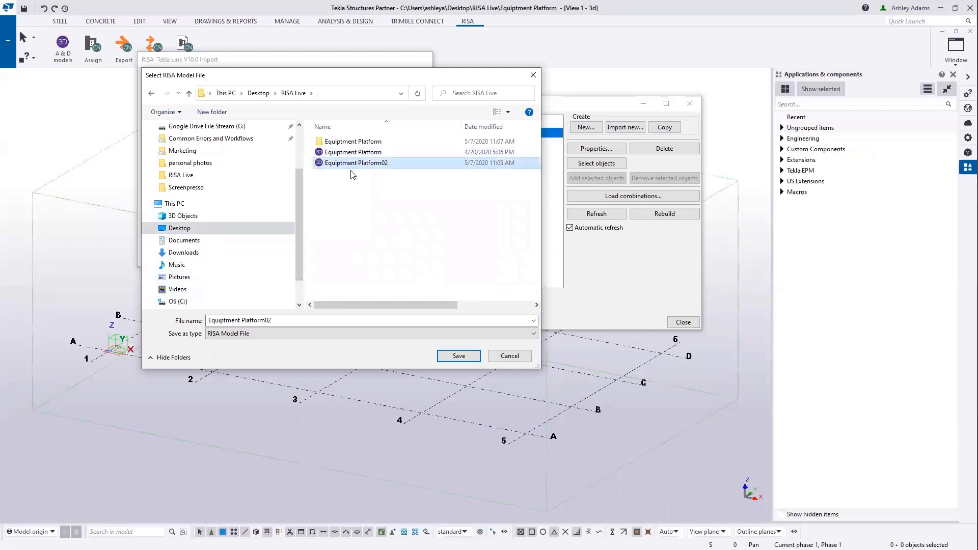
left_click(453, 356)
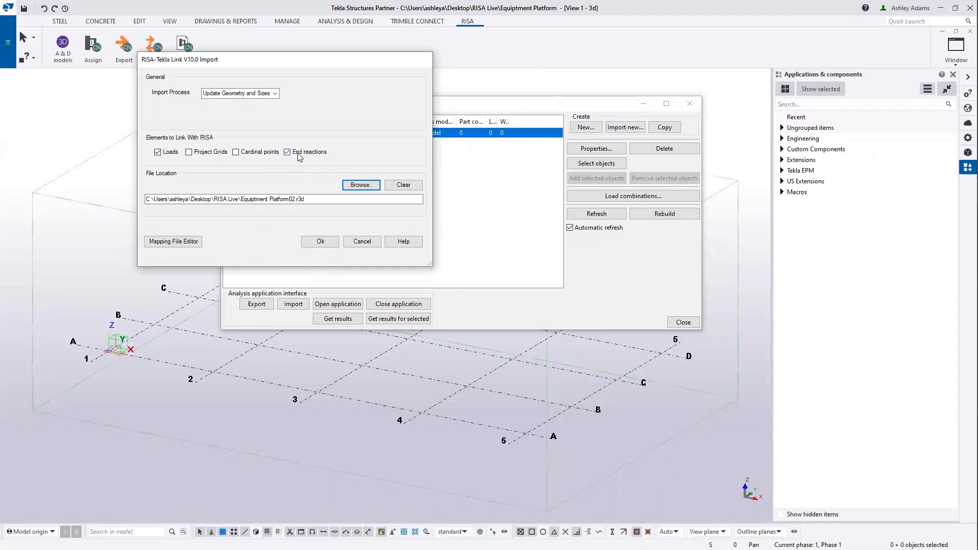
- Import the RISA model with cardinal points included and loads excluded, and review and accept the import summary report
left_click(235, 152)
left_click(159, 153)
left_click(314, 243)
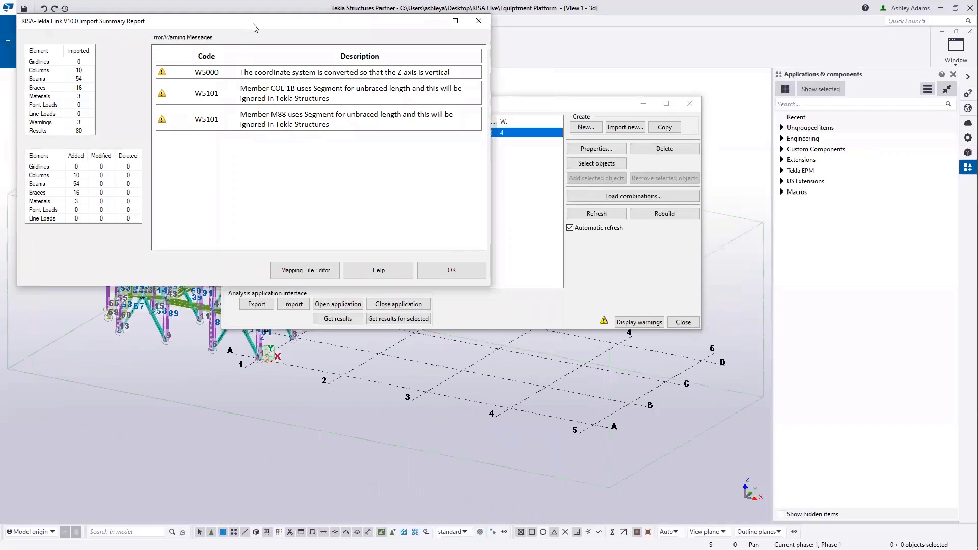
left_click_drag(255, 28, 315, 33)
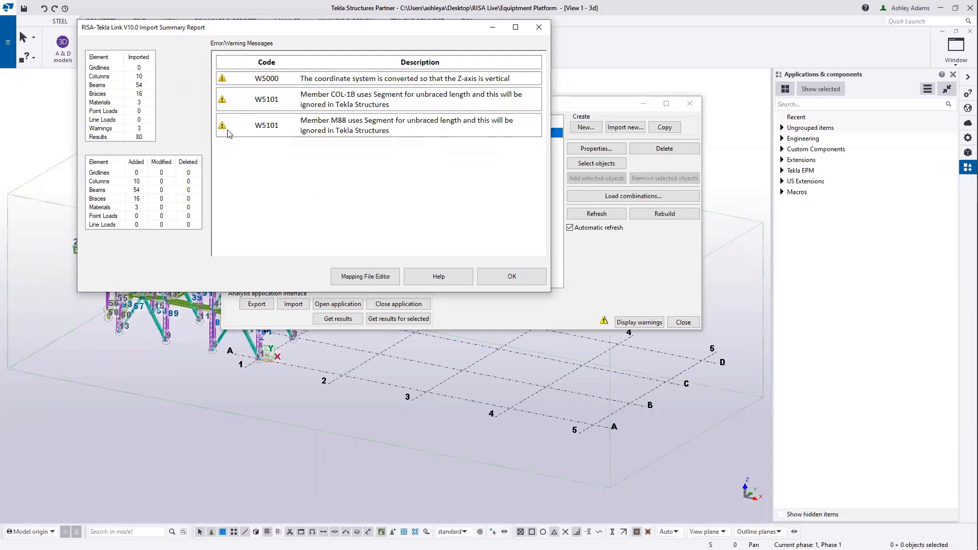
left_click(506, 276)
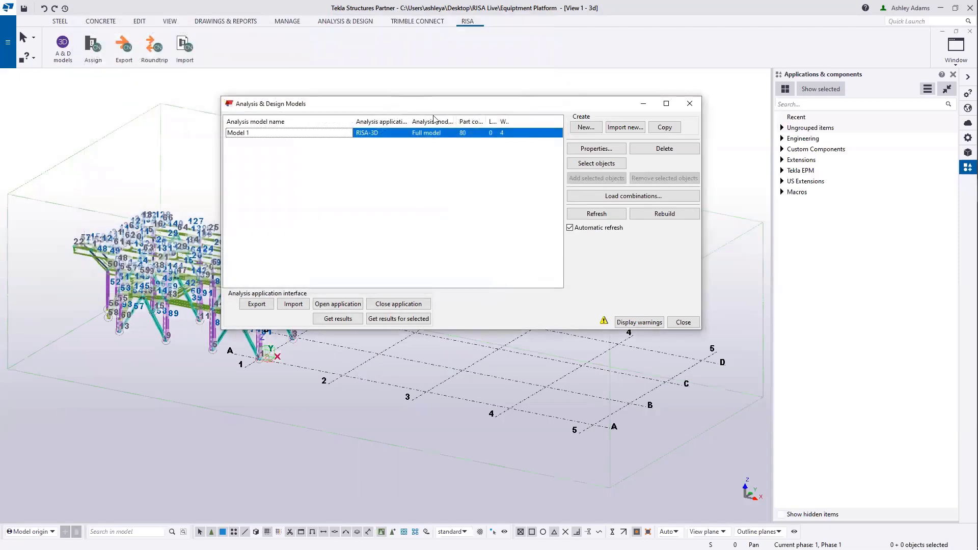
- Examine the connectivity of the imported analysis members and nodes along the upper beams, and close the list of analysis models
left_click_drag(560, 108, 720, 109)
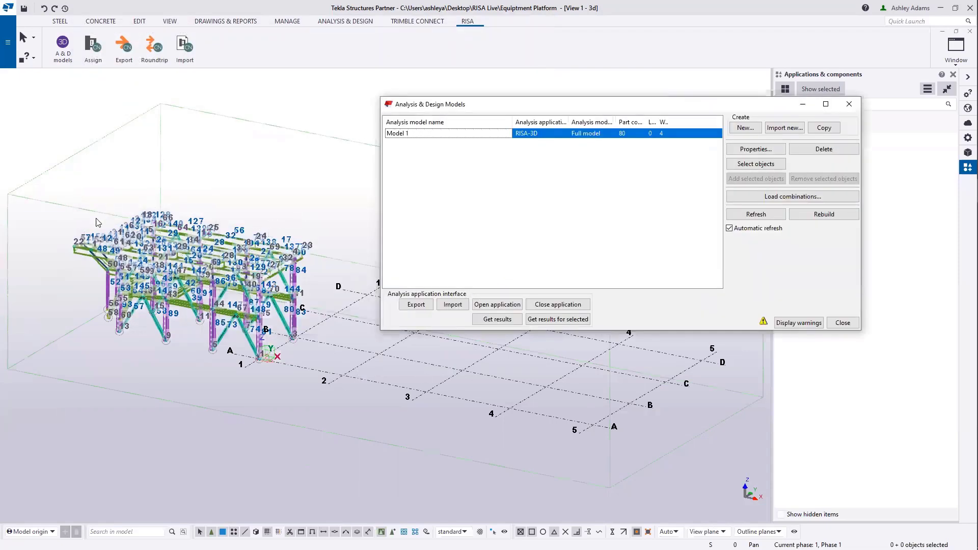
scroll(250, 316, "up", 4)
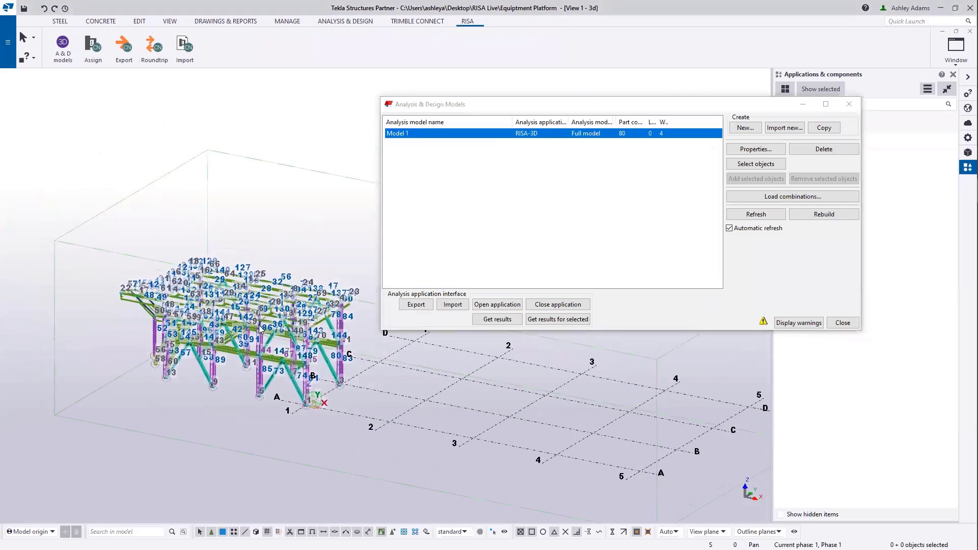
scroll(299, 284, "up", 5)
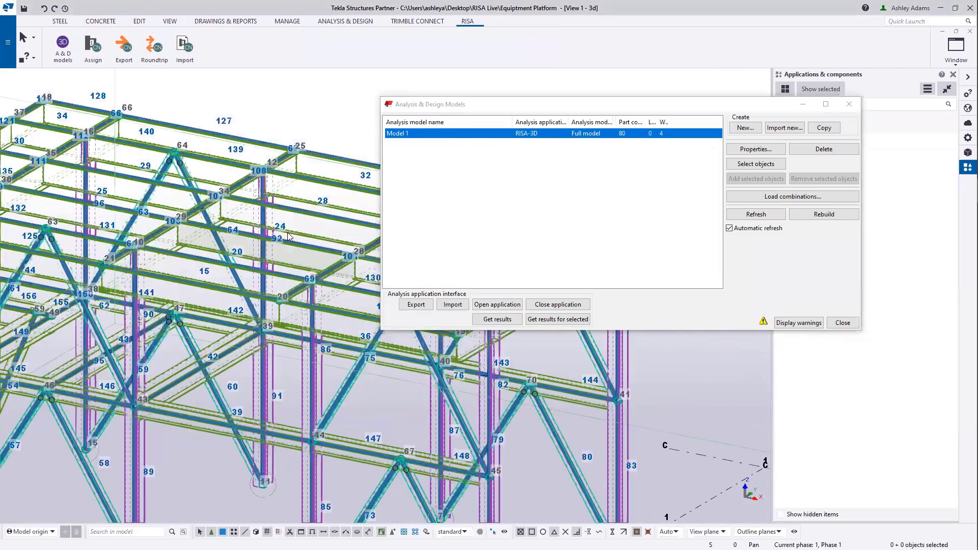
scroll(278, 277, "up", 2)
middle_click_drag(278, 233, 290, 233)
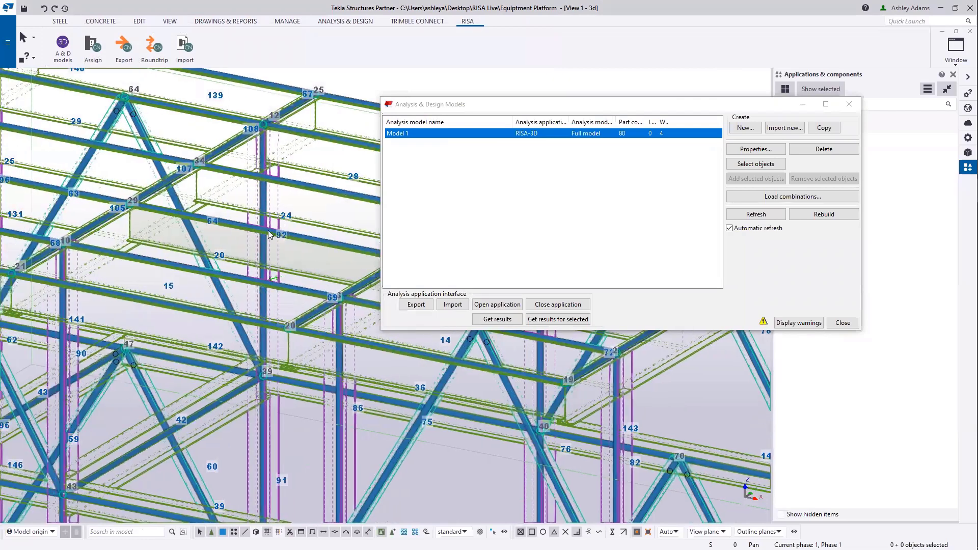
left_click(198, 164)
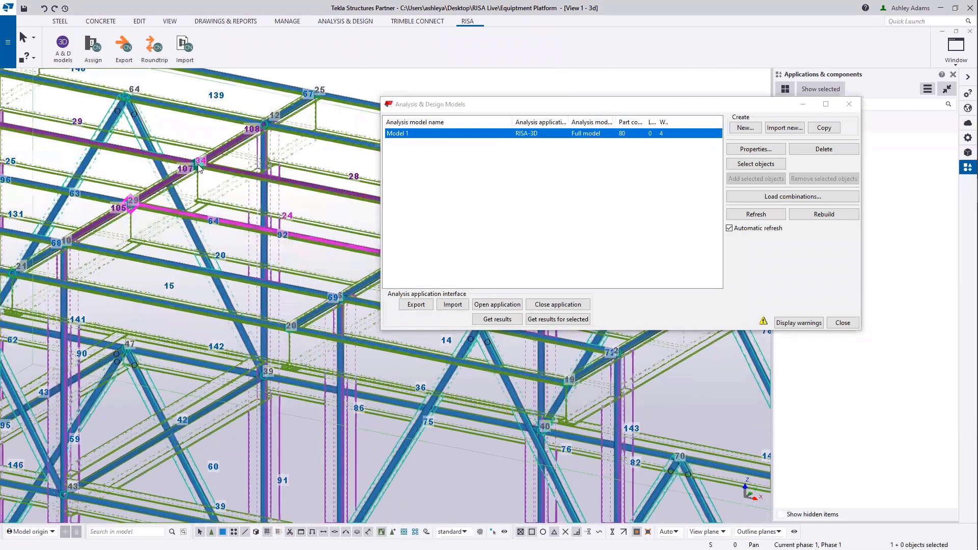
left_click(167, 187)
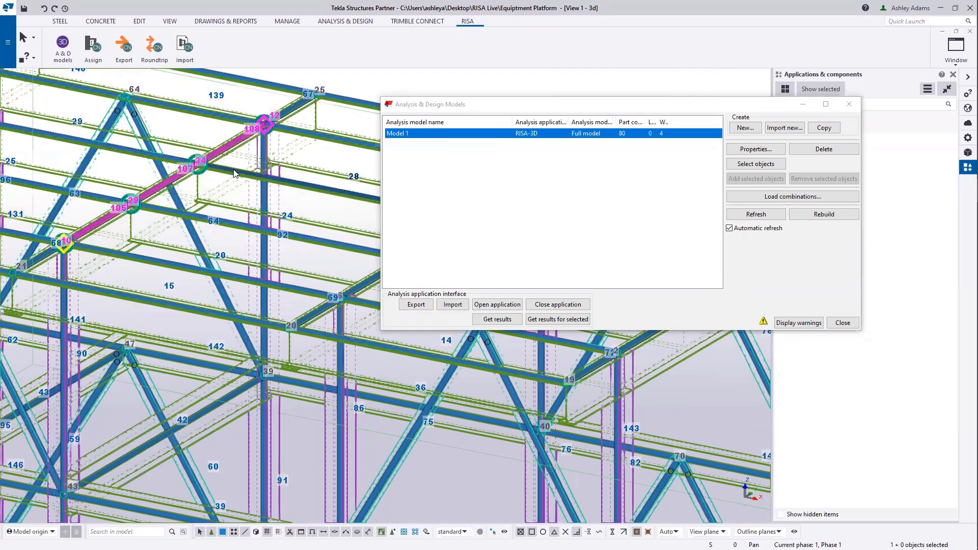
middle_click_drag(304, 227, 280, 252)
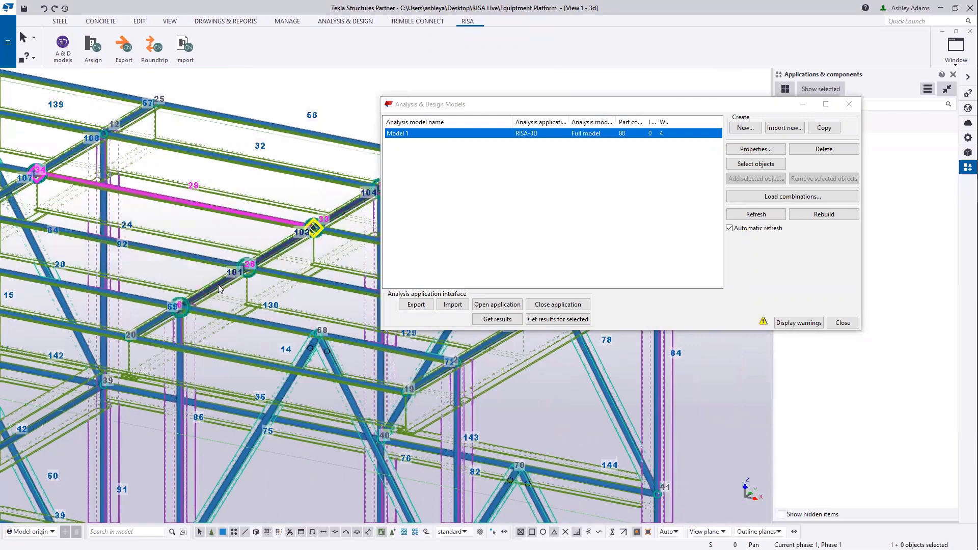
middle_click_drag(338, 289, 247, 243)
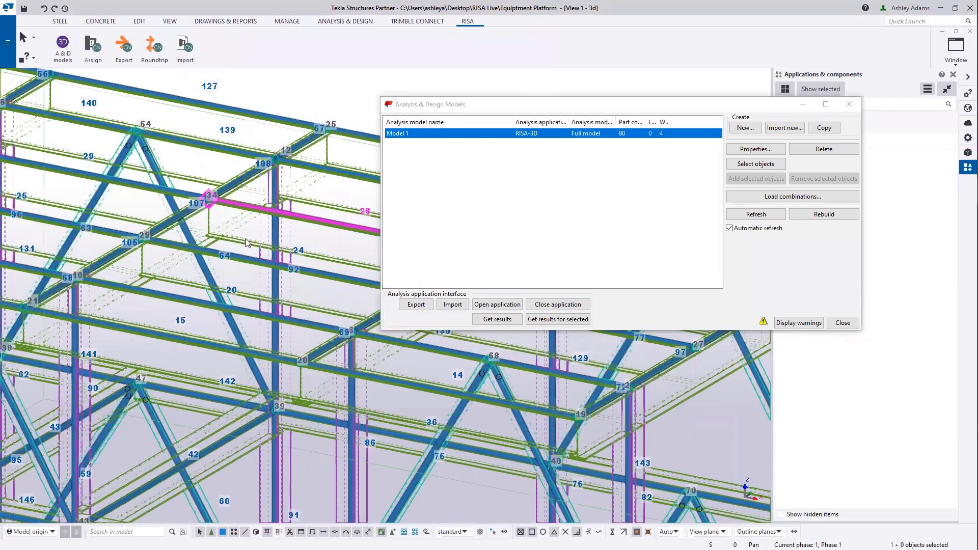
scroll(329, 260, "down", 5)
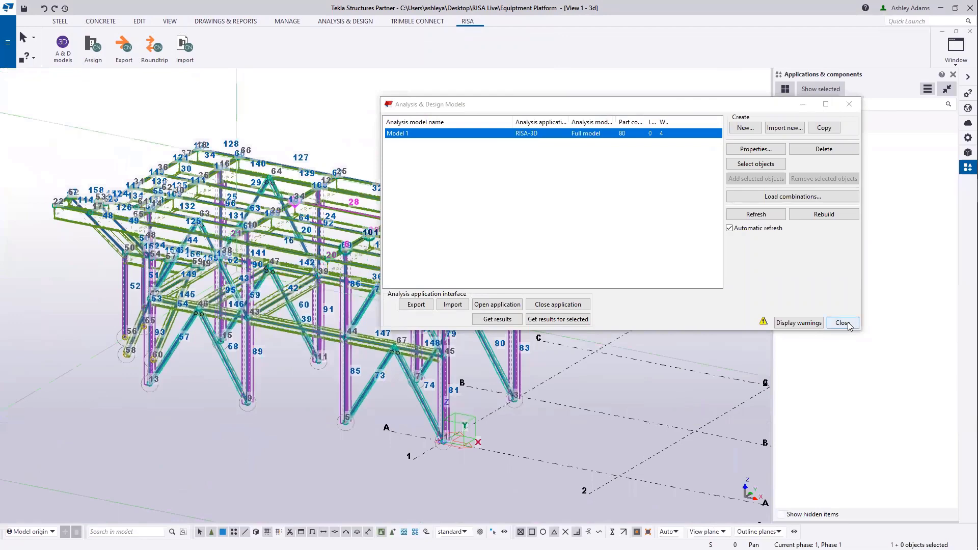
left_click(842, 322)
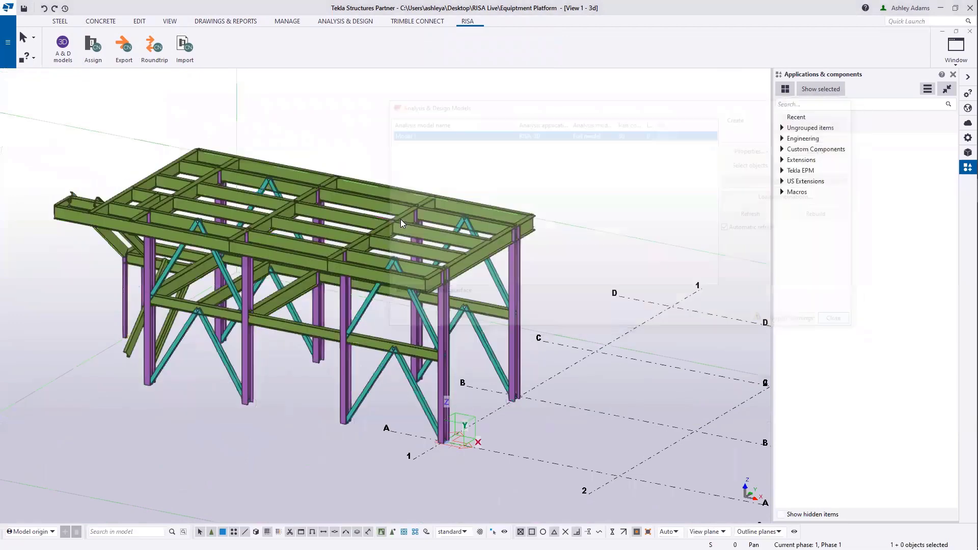
- Look over the imported physical steel platform from its other side
scroll(439, 212, "down", 5)
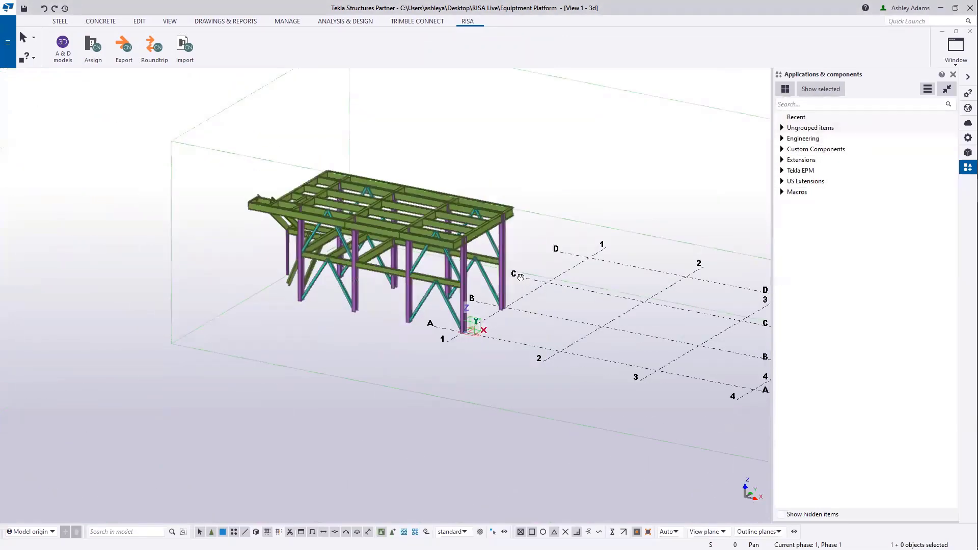
middle_click_drag(521, 277, 405, 245, "ctrl")
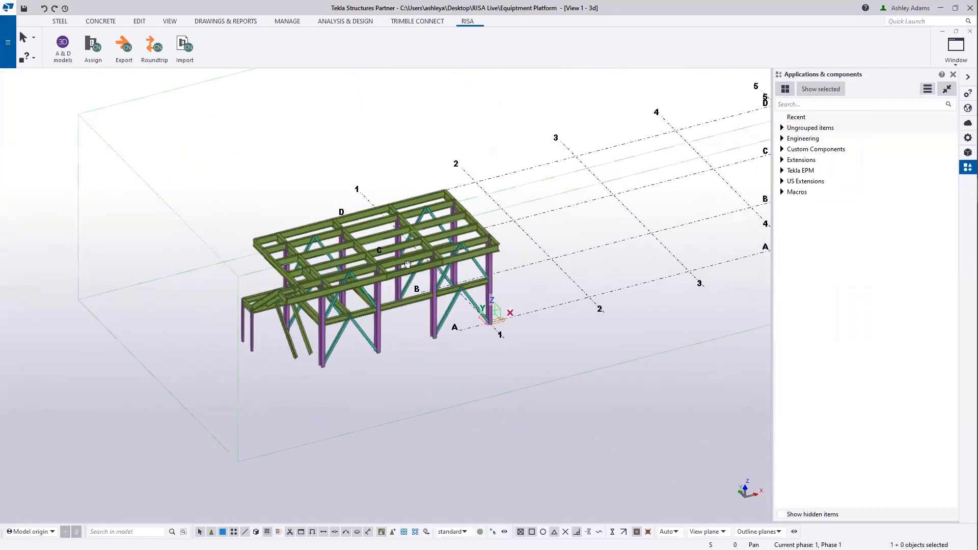
scroll(412, 247, "up", 5)
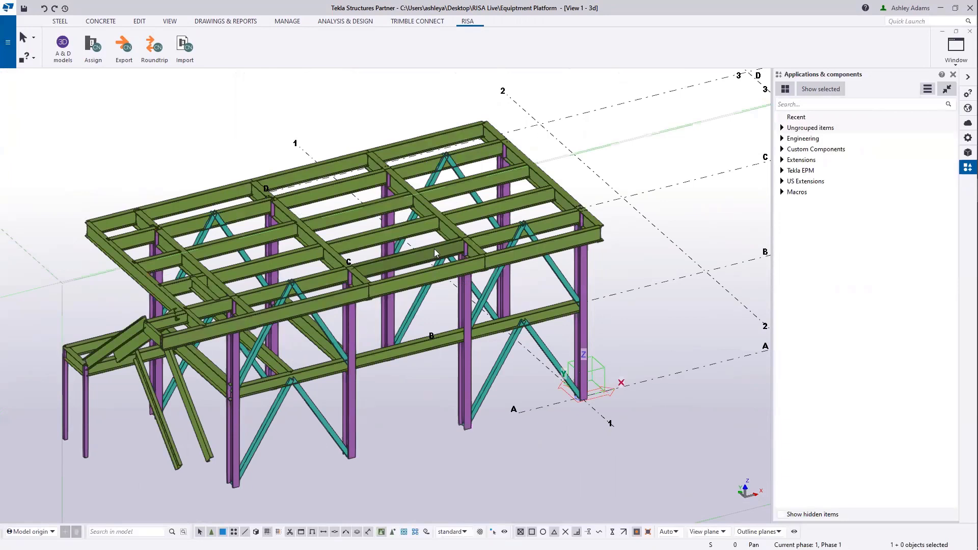
middle_click_drag(449, 253, 480, 243)
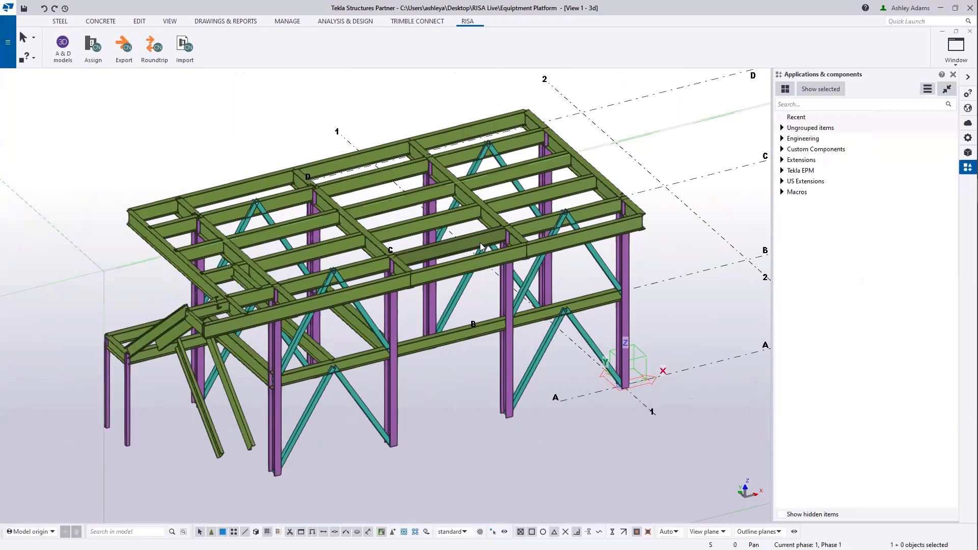
- Switch to the RISA-Tekla Link web page and read which connection types transfer between RISAConnection and Tekla Structures, with their component numbers
key("alt+Tab")
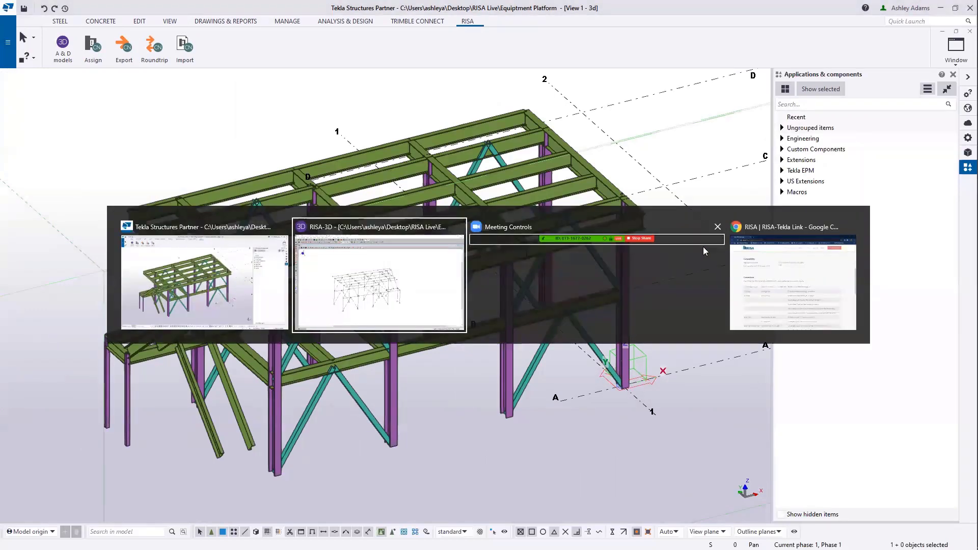
left_click(819, 291)
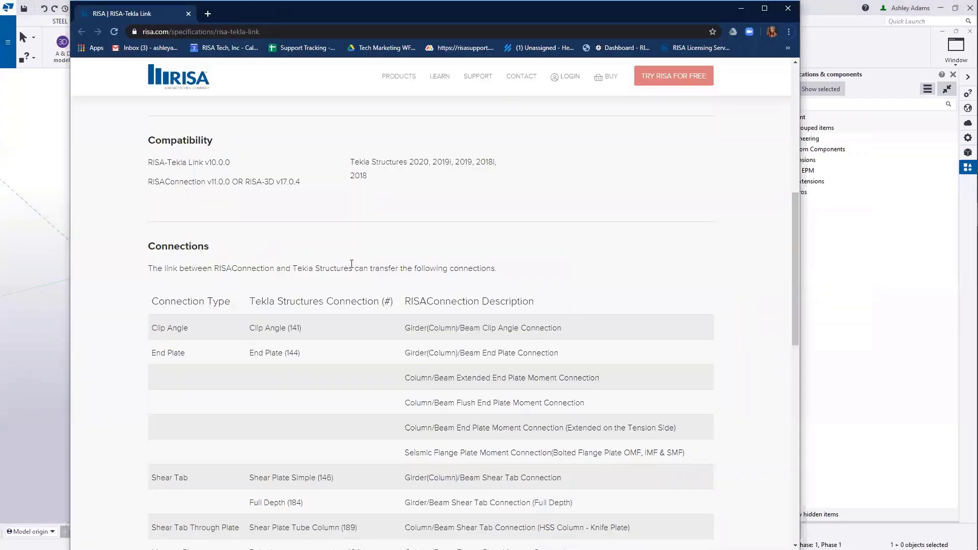
scroll(351, 264, "down", 1)
scroll(358, 267, "down", 1)
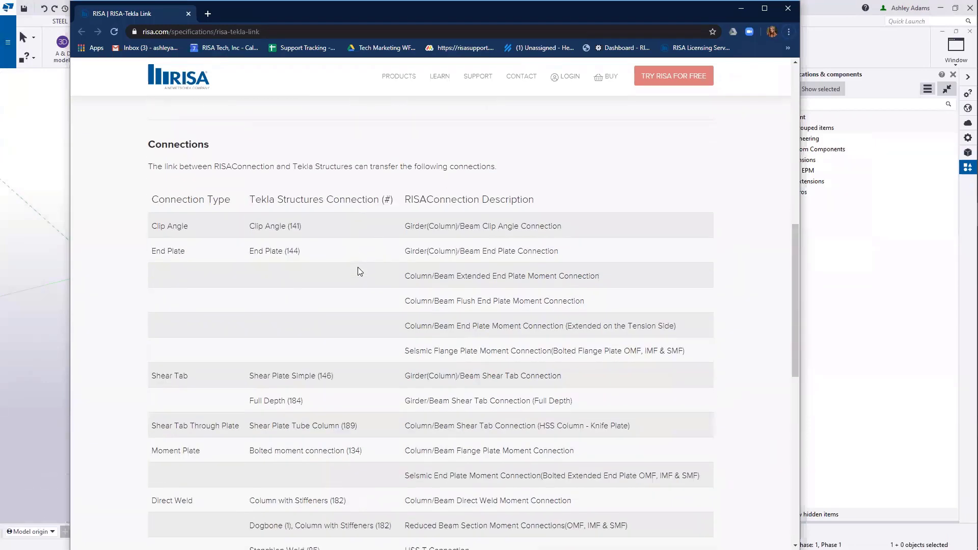
scroll(360, 223, "down", 1)
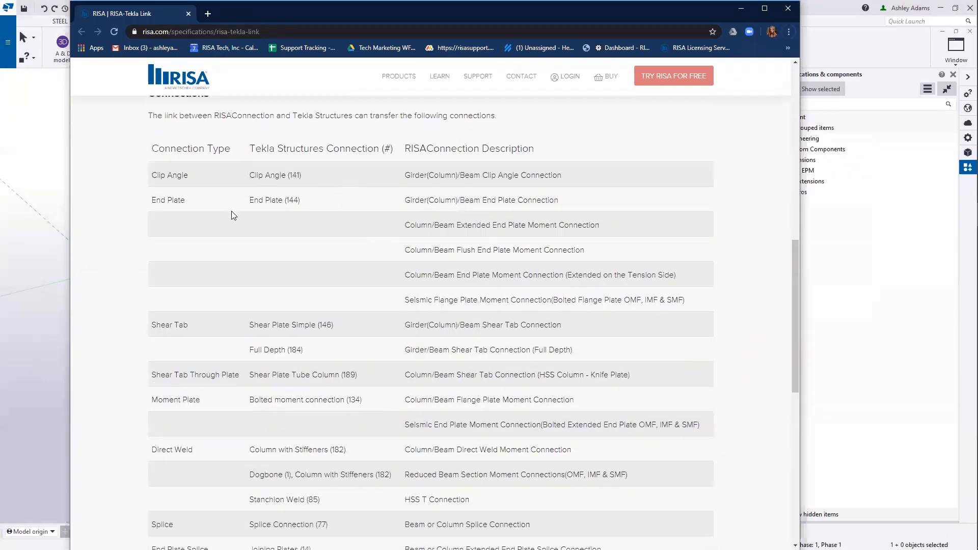
scroll(245, 361, "down", 4)
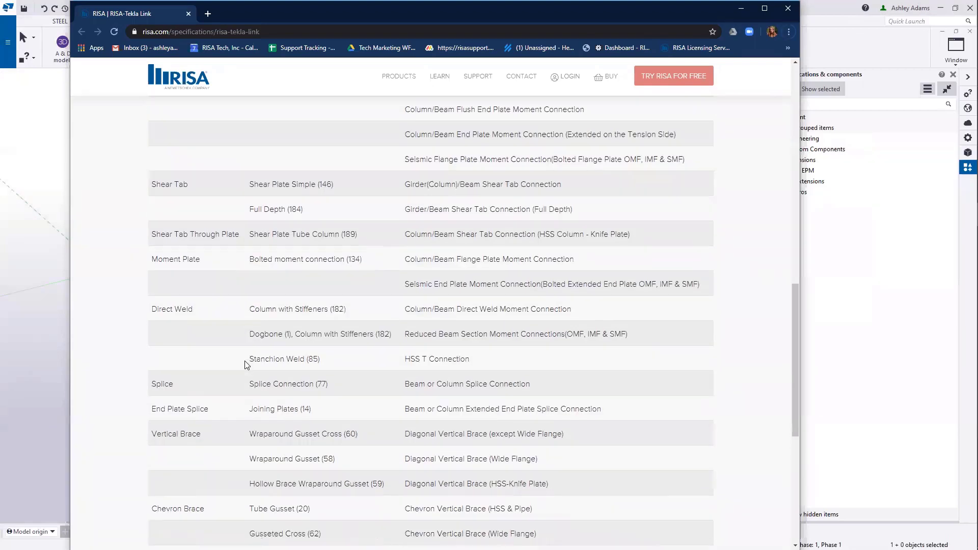
scroll(243, 366, "down", 1)
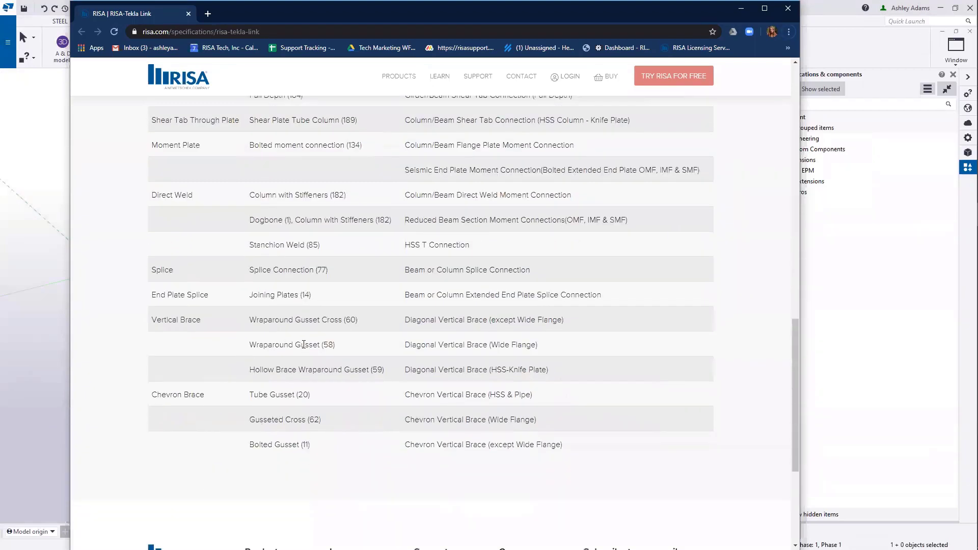
scroll(304, 345, "up", 3)
scroll(304, 345, "up", 1)
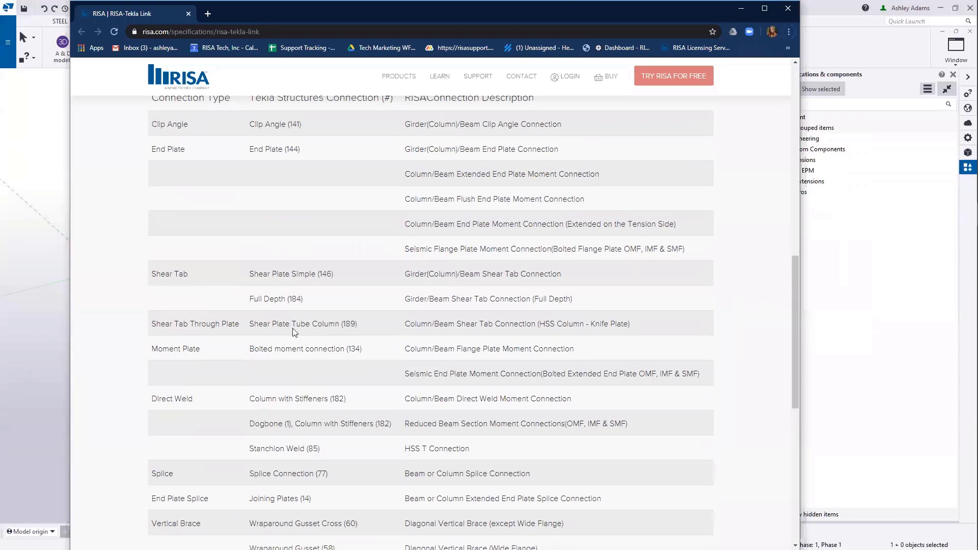
scroll(375, 395, "up", 3)
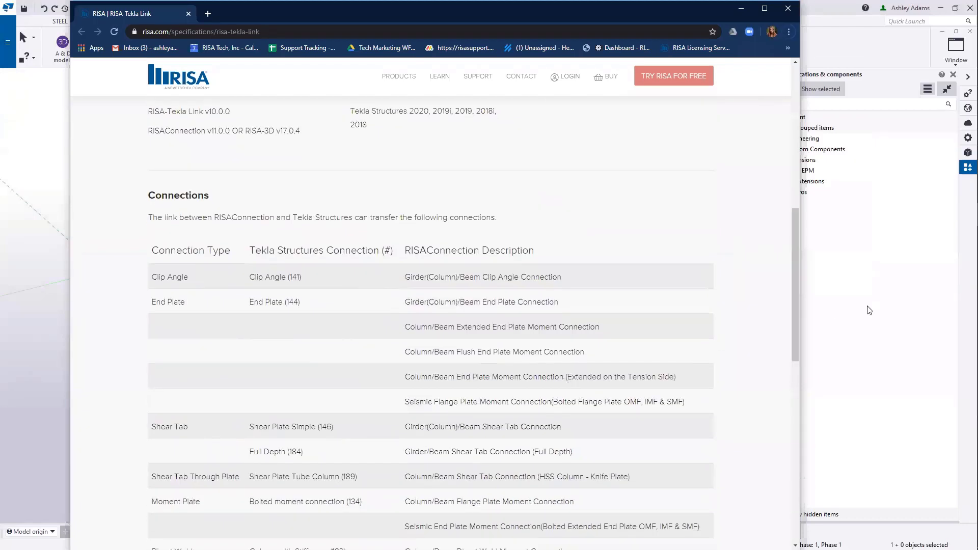
- Return to Tekla Structures and search the applications and components catalog for connection 141
left_click(848, 301)
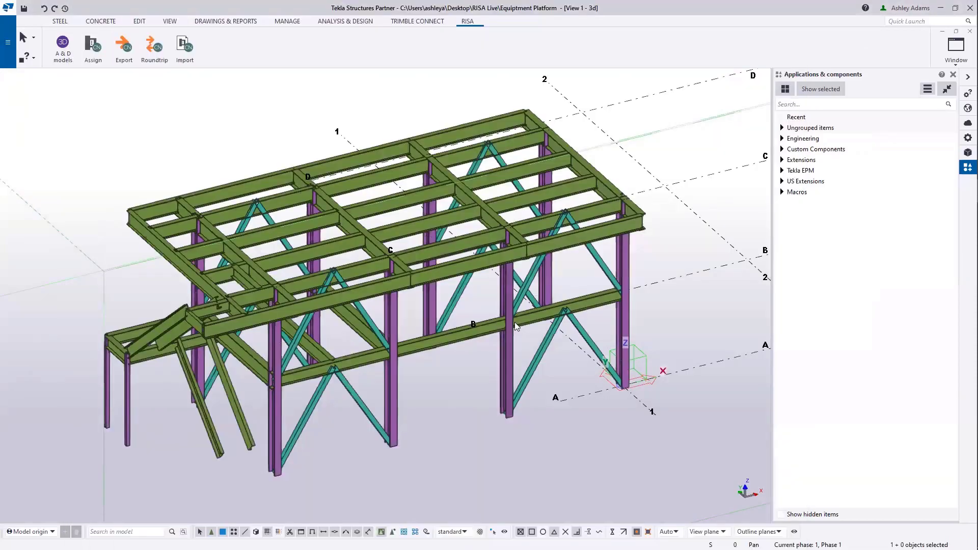
middle_click_drag(448, 295, 313, 249)
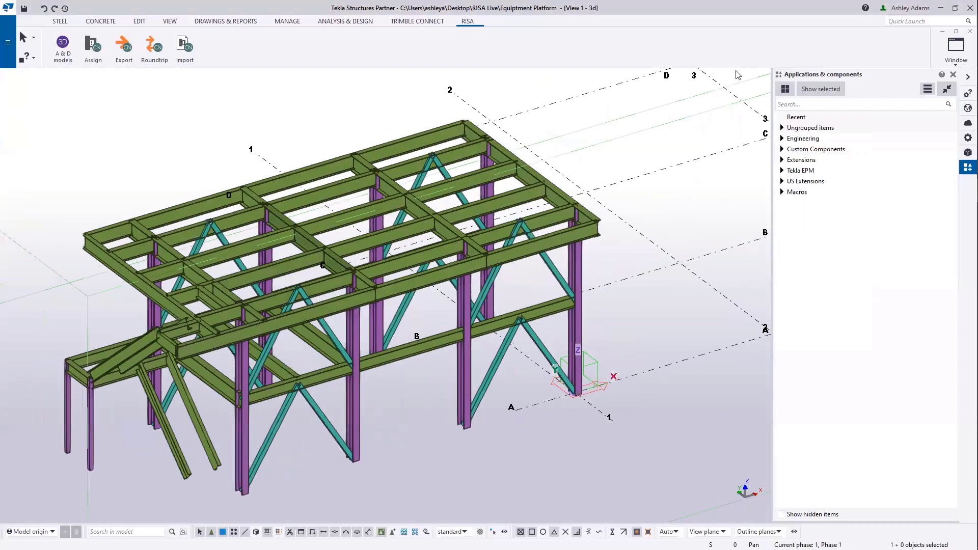
left_click(800, 104)
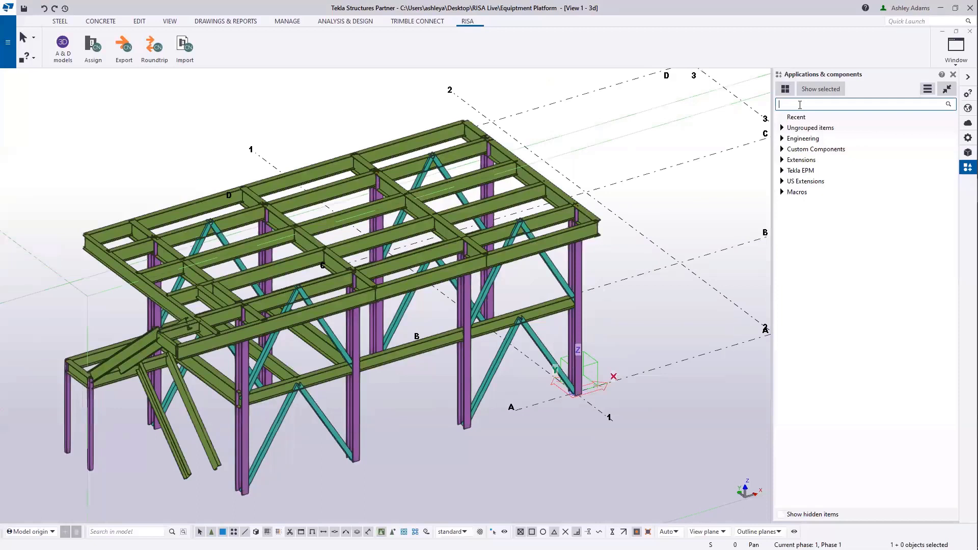
type("141")
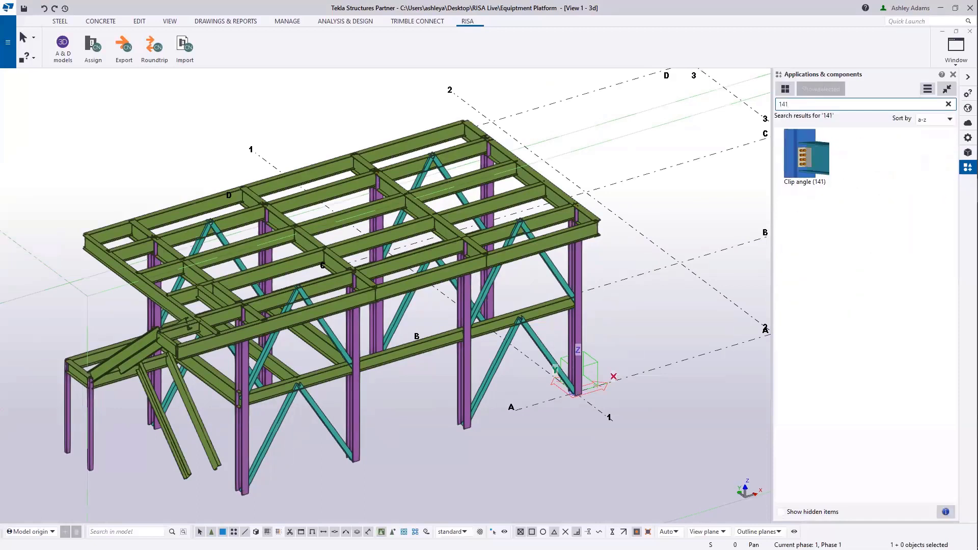
- Add Clip angle (141) connections between the middle girder and the infill beams framing in from both sides near grid C
left_click(812, 167)
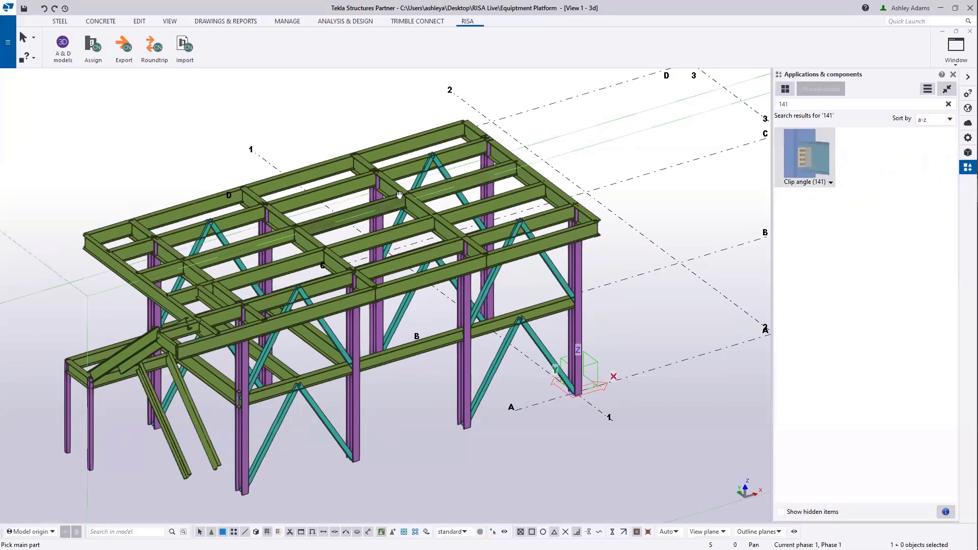
scroll(438, 183, "up", 3)
scroll(410, 176, "up", 5)
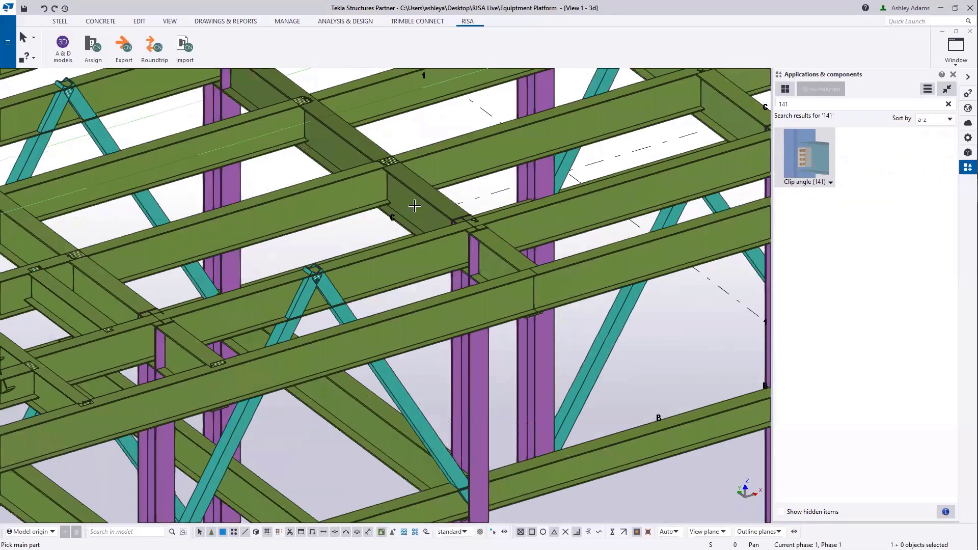
left_click(414, 205)
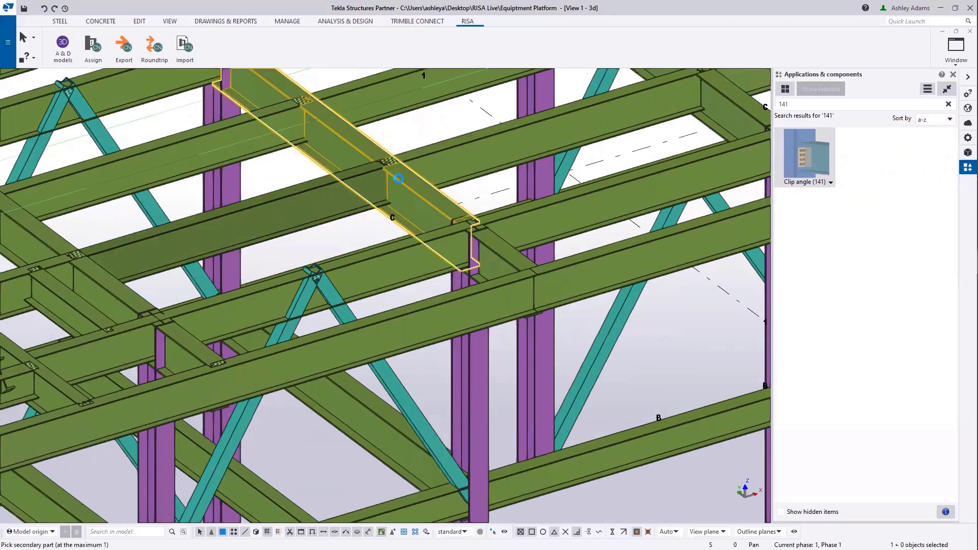
left_click(399, 178)
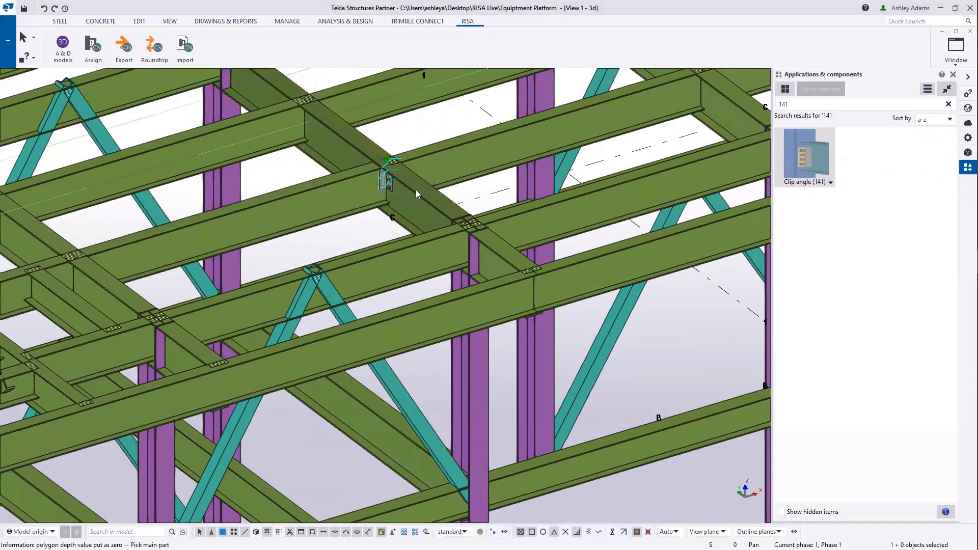
left_click(418, 173)
left_click(448, 187)
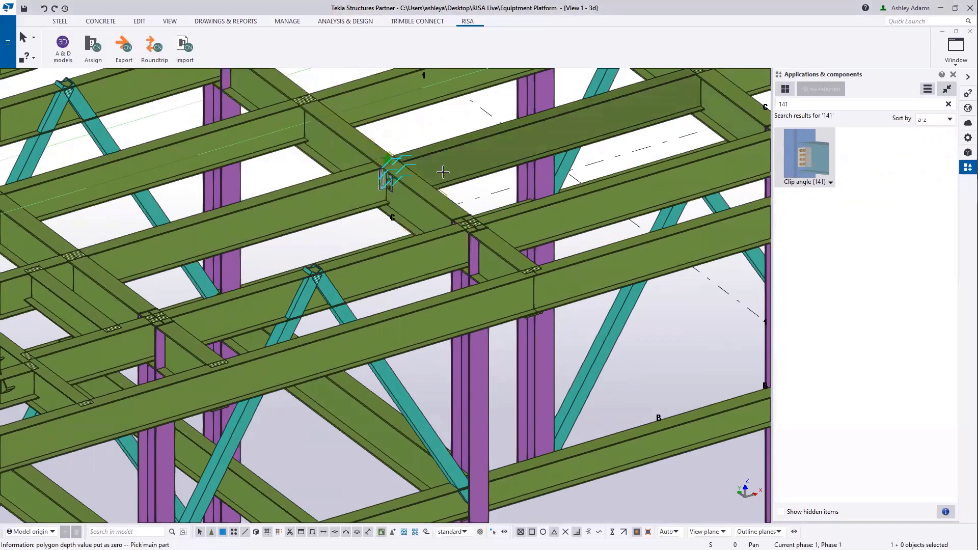
- Add Clip angle (141) connections for the infill beams on both sides of the same girder at the adjacent joint towards grid D
middle_click_drag(443, 173, 484, 222)
left_click(318, 187)
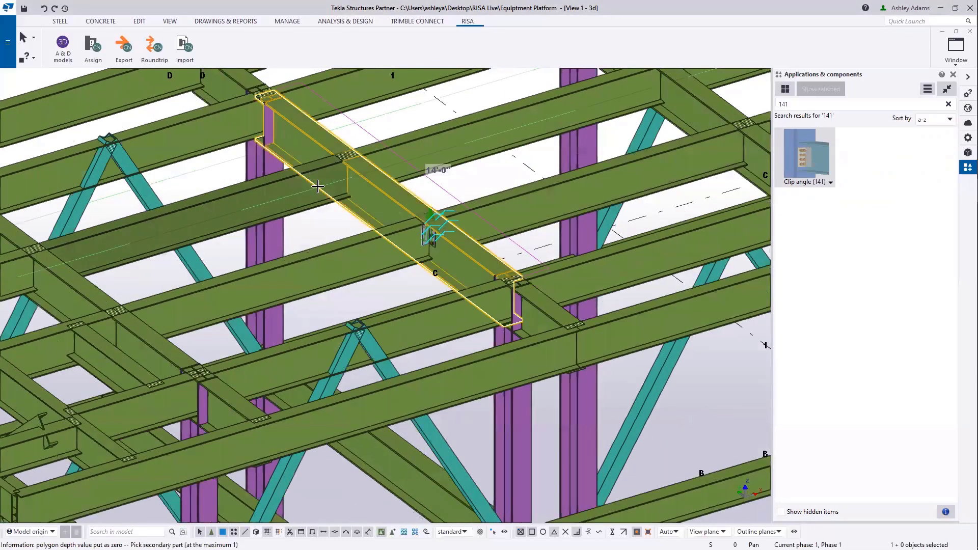
left_click(297, 197)
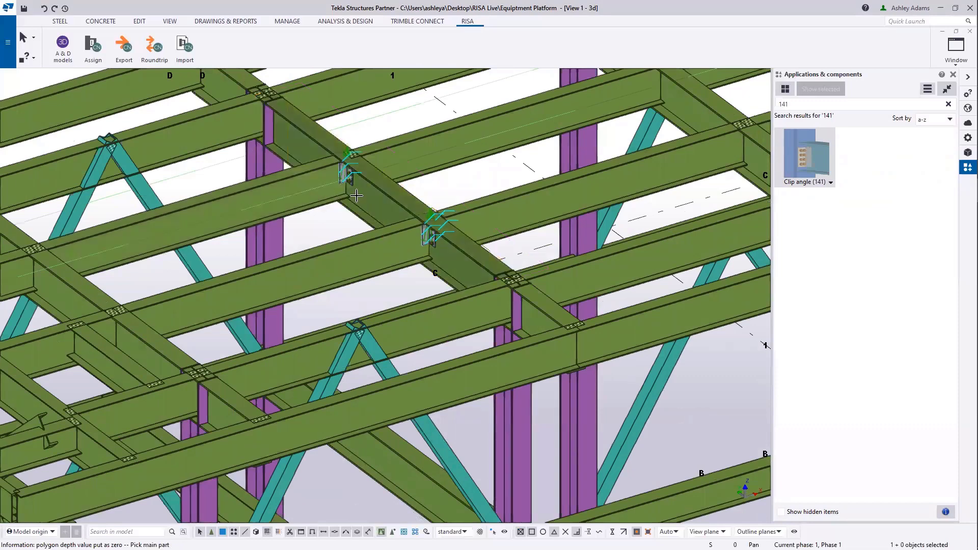
left_click(375, 185)
left_click(407, 157)
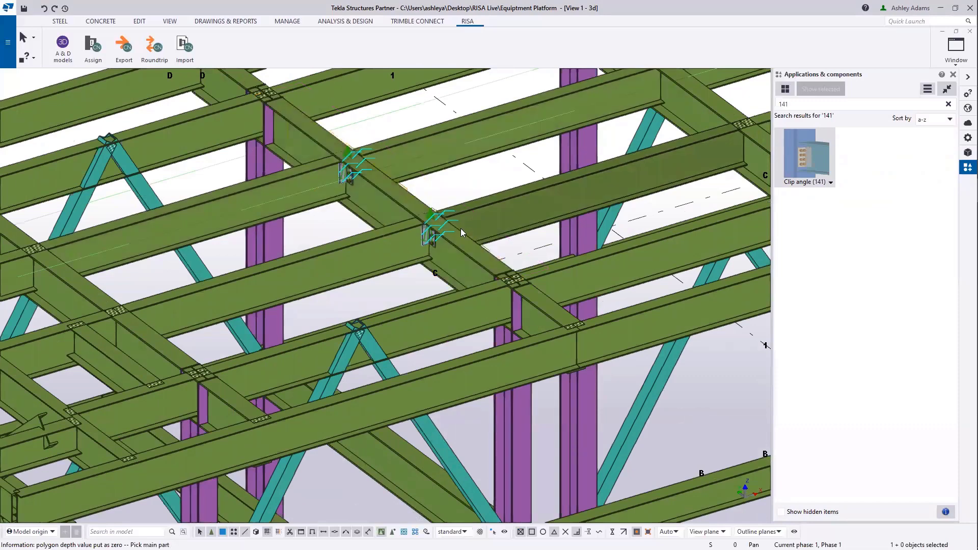
- Connect the infill beams on both sides of the next parallel girder with Clip angle (141) at the joint nearer grid D
middle_click_drag(472, 232, 479, 230)
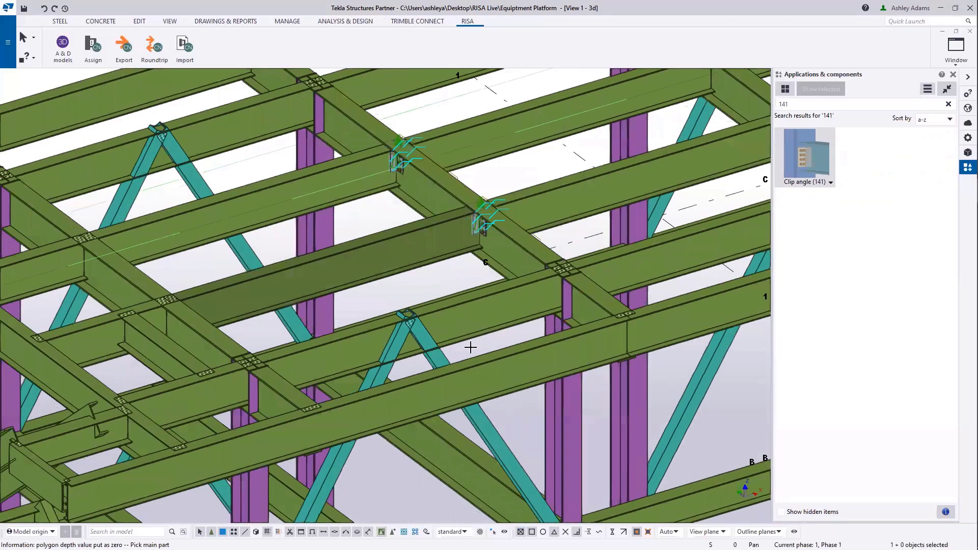
middle_click_drag(471, 348, 511, 225)
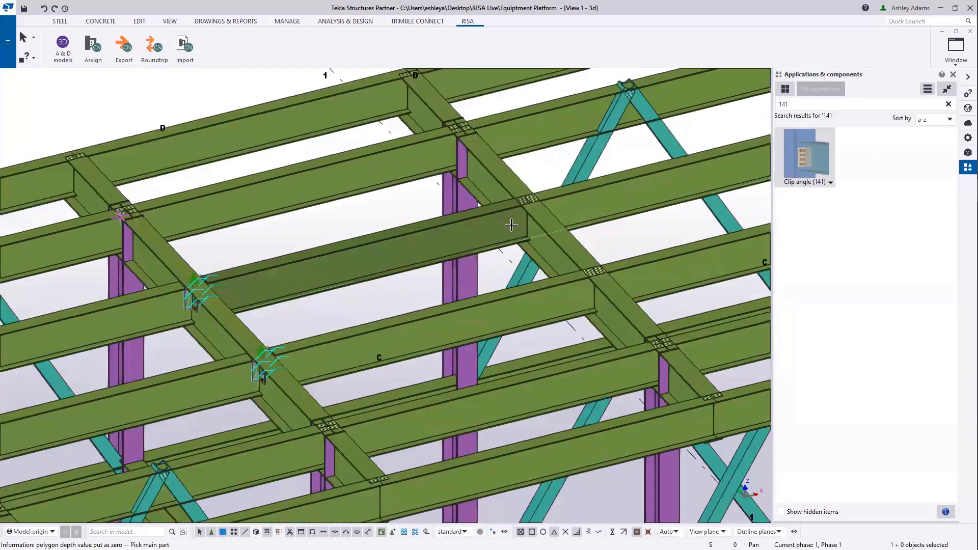
left_click(512, 224)
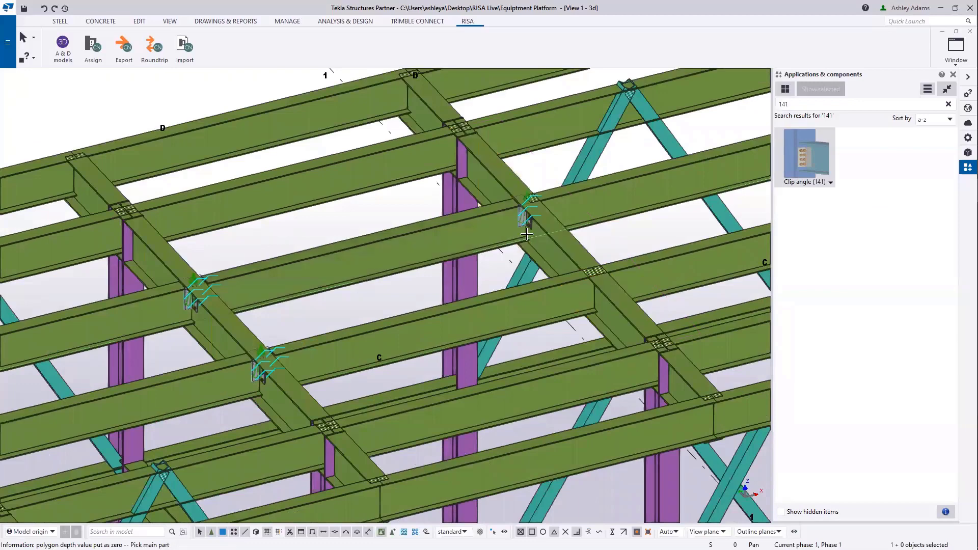
left_click(566, 211)
- Search the applications and components catalog for connection 189, with the tube columns of the low end frame in view
scroll(486, 278, "down", 4)
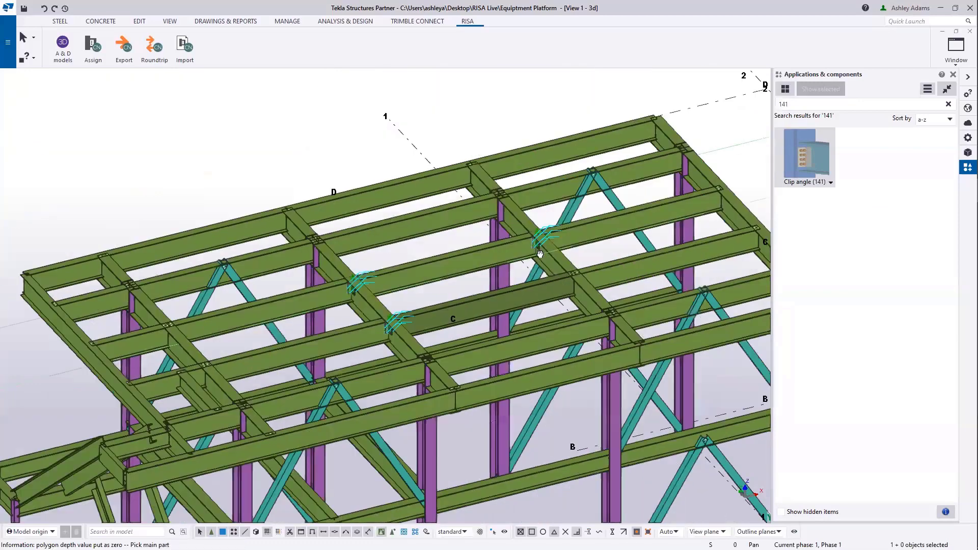
middle_click_drag(486, 277, 505, 241)
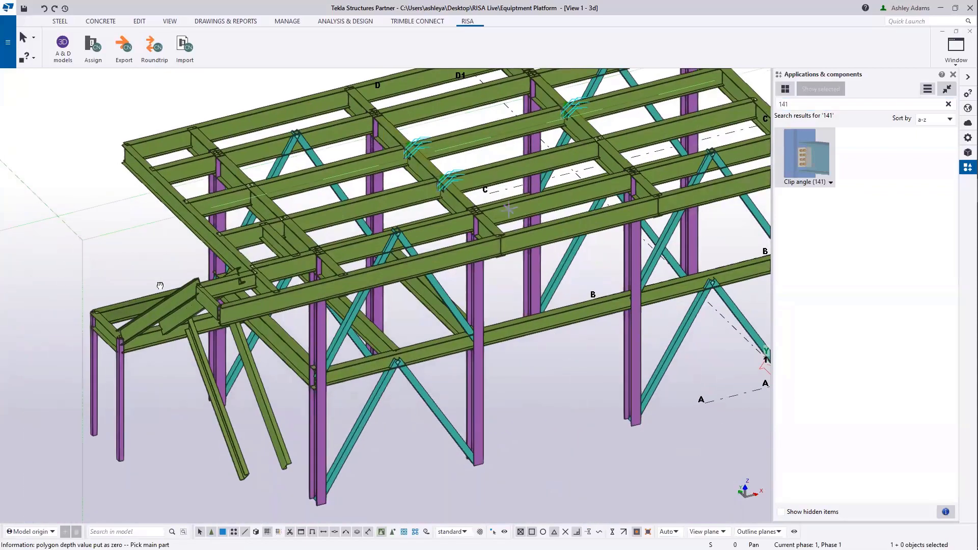
scroll(204, 321, "up", 5)
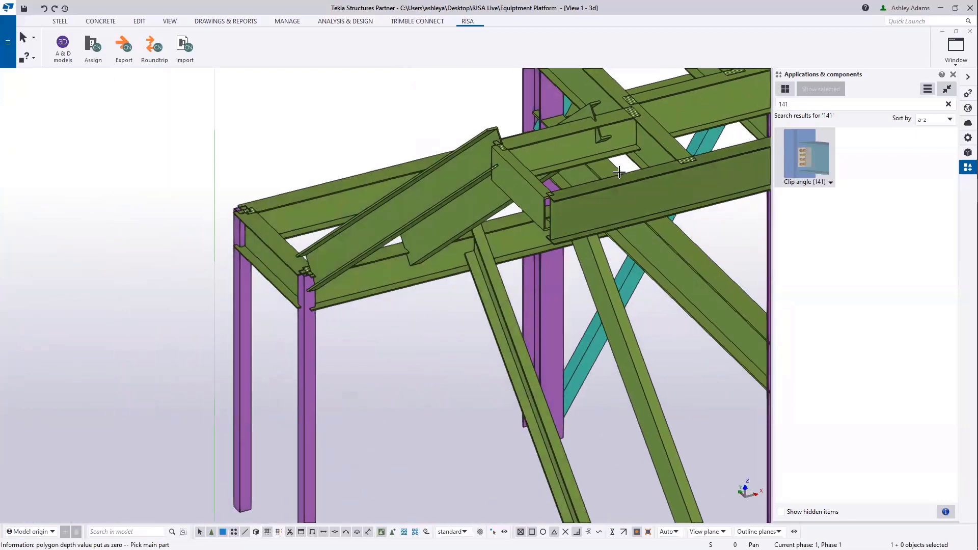
left_click(831, 105)
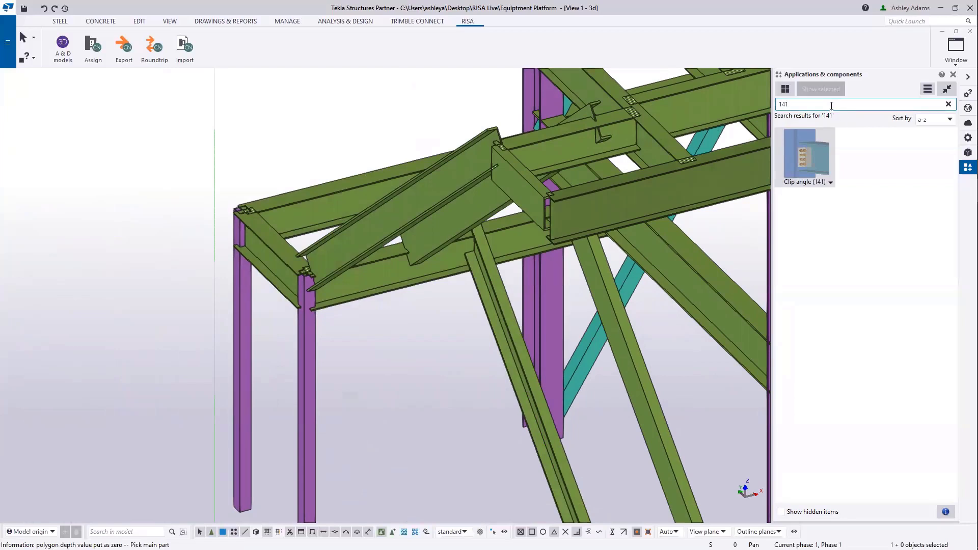
key("BackSpace")
key("BackSpace")
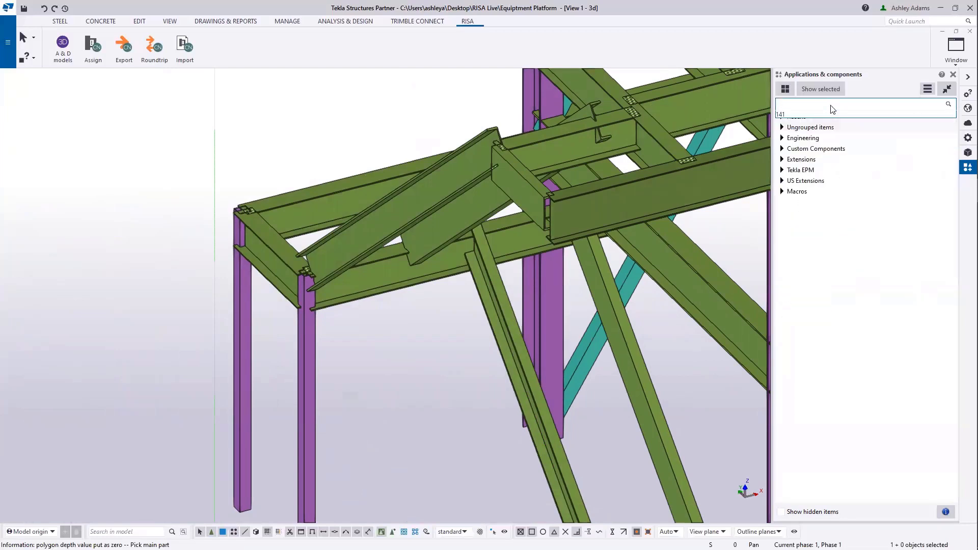
type("189")
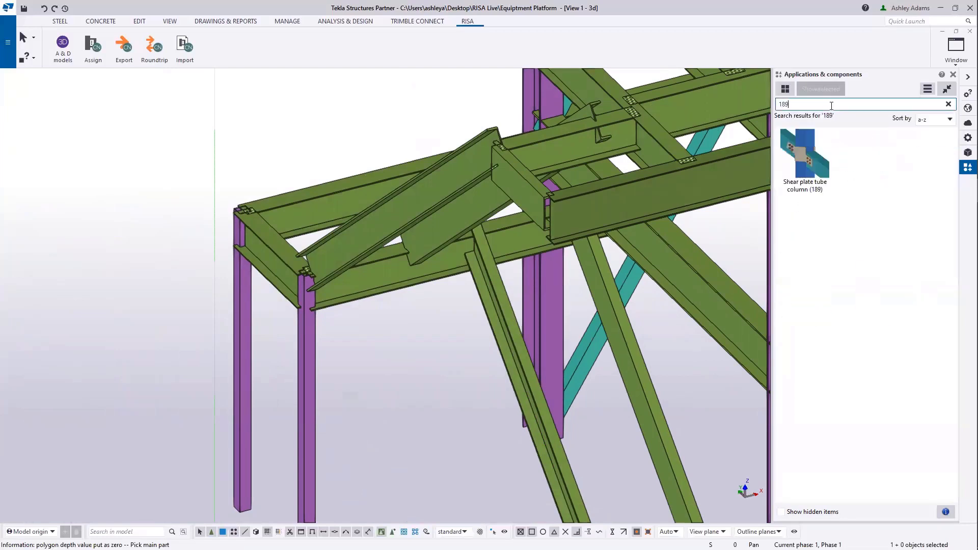
- Connect the short end beam to the outer tube column of the low frame with Shear plate tube column (189)
double_click(809, 160)
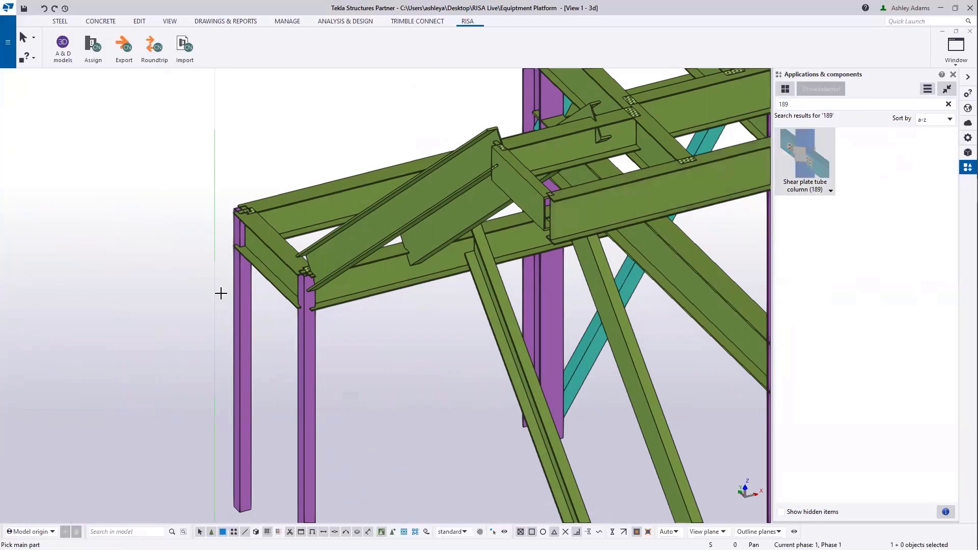
left_click(243, 285)
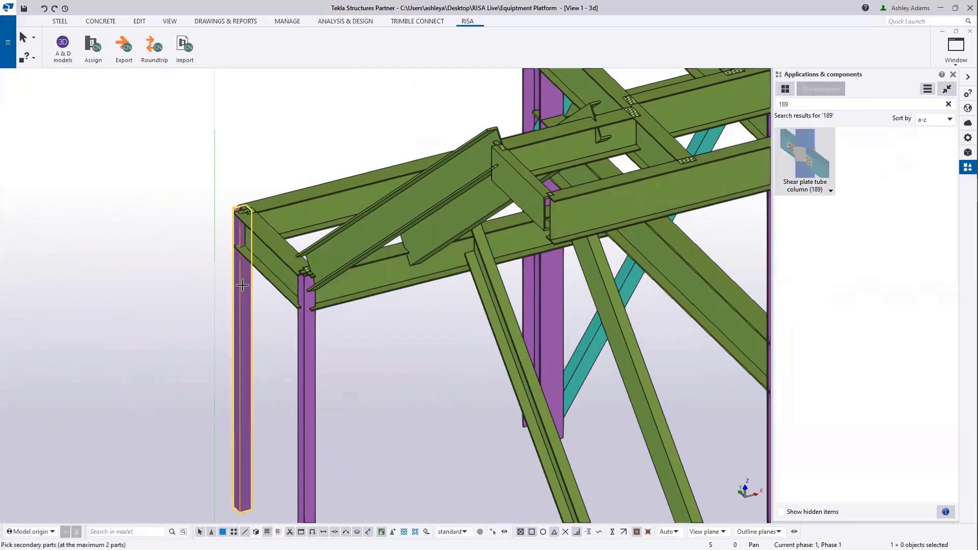
left_click(267, 255)
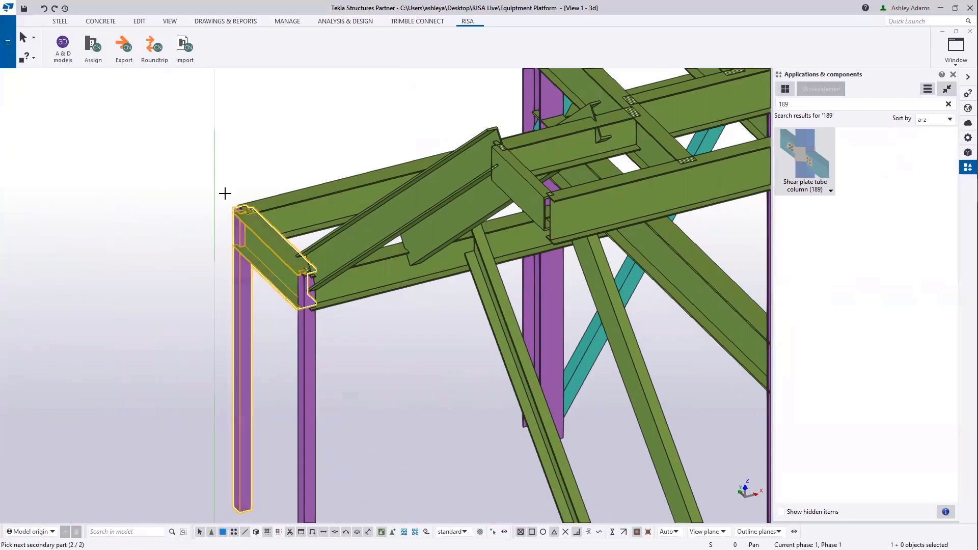
middle_click(202, 234)
middle_click_drag(271, 345, 406, 262, "ctrl")
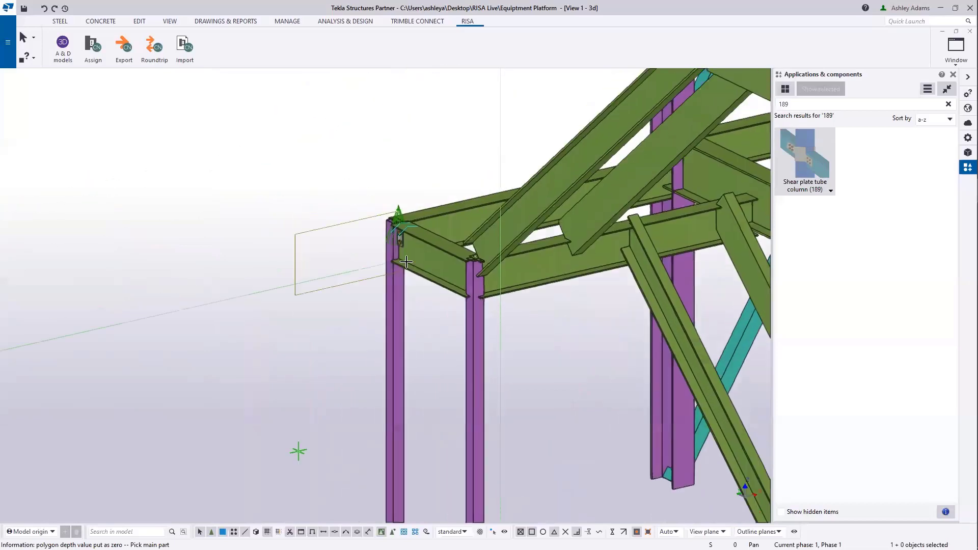
- Add a second Shear plate tube column (189) connection between the same tube column and the long side beam
scroll(406, 262, "up", 6)
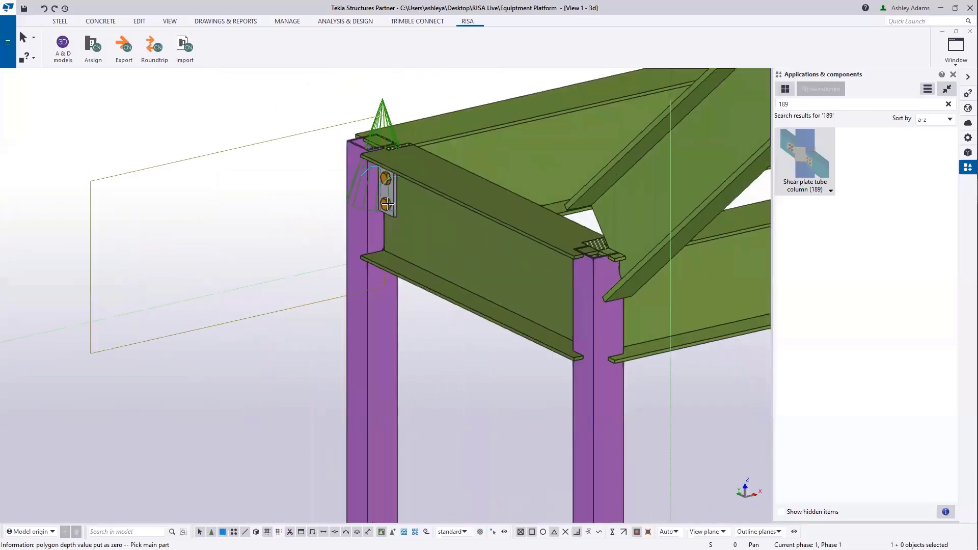
left_click(360, 198)
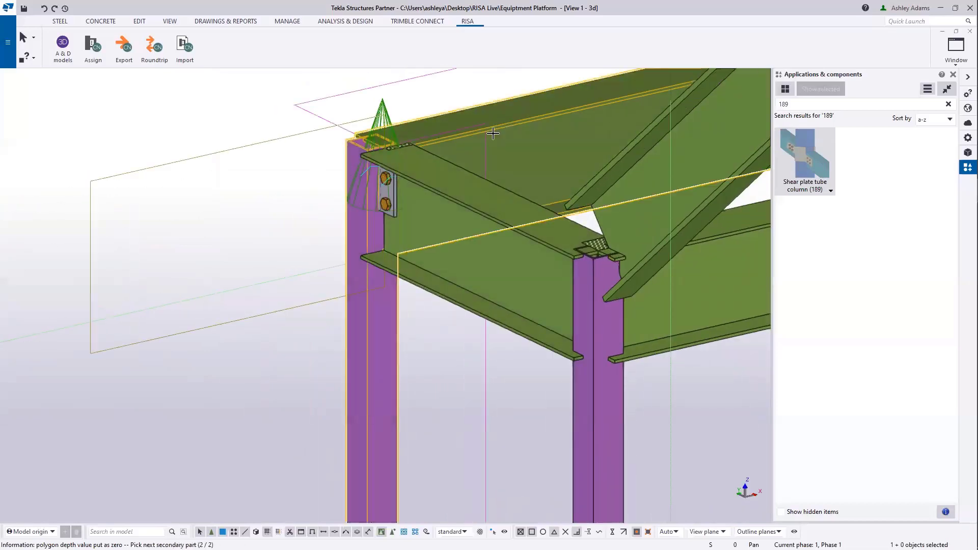
left_click(464, 154)
middle_click(516, 152)
scroll(520, 153, "down", 6)
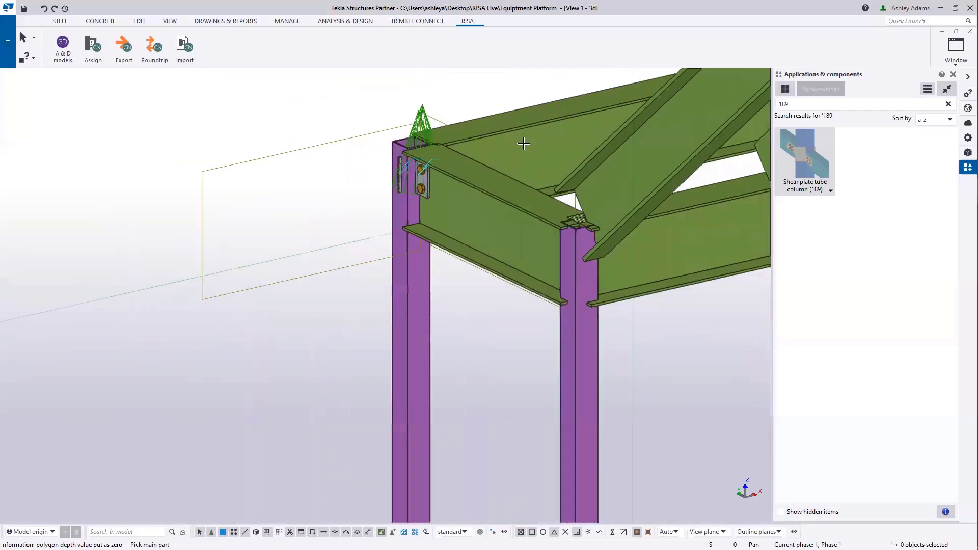
- Search the components catalog for connection 134, with the main platform's upper framing in view
middle_click_drag(519, 243, 538, 246)
scroll(518, 208, "down", 5)
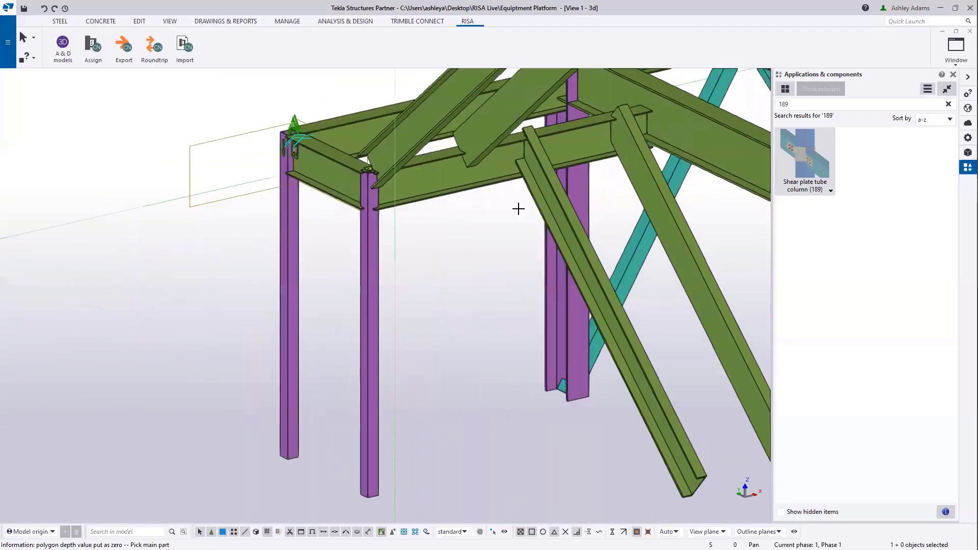
middle_click_drag(441, 209, 431, 311)
scroll(446, 300, "up", 5)
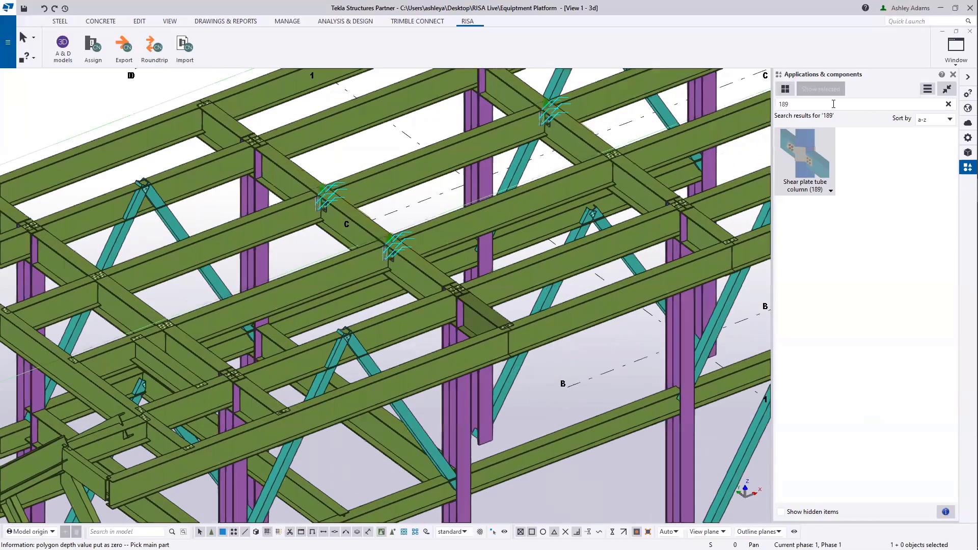
left_click(834, 104)
key("BackSpace")
key("BackSpace")
key("BackSpace")
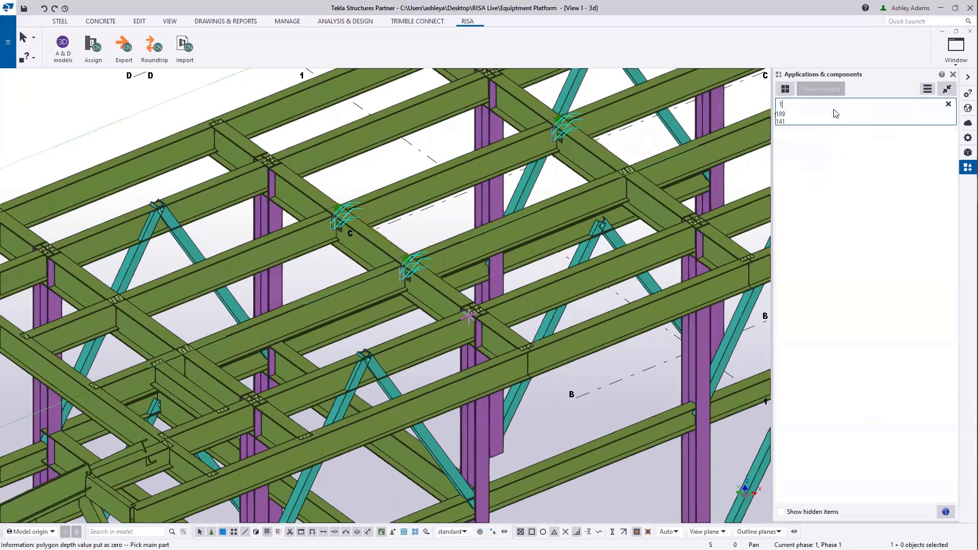
type("134")
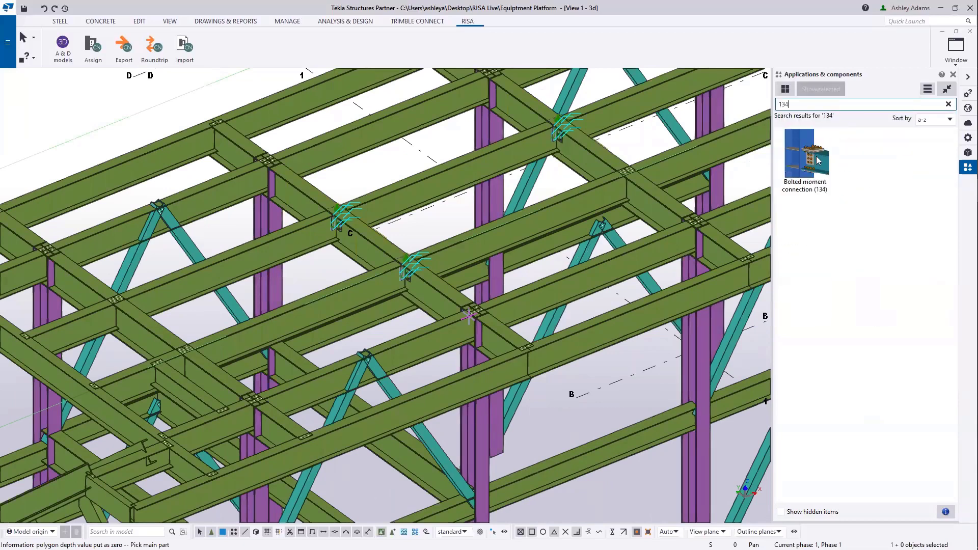
- Connect the middle girder and its short cantilever beam to the column near grid B with Bolted moment connection (134)
left_click(811, 168)
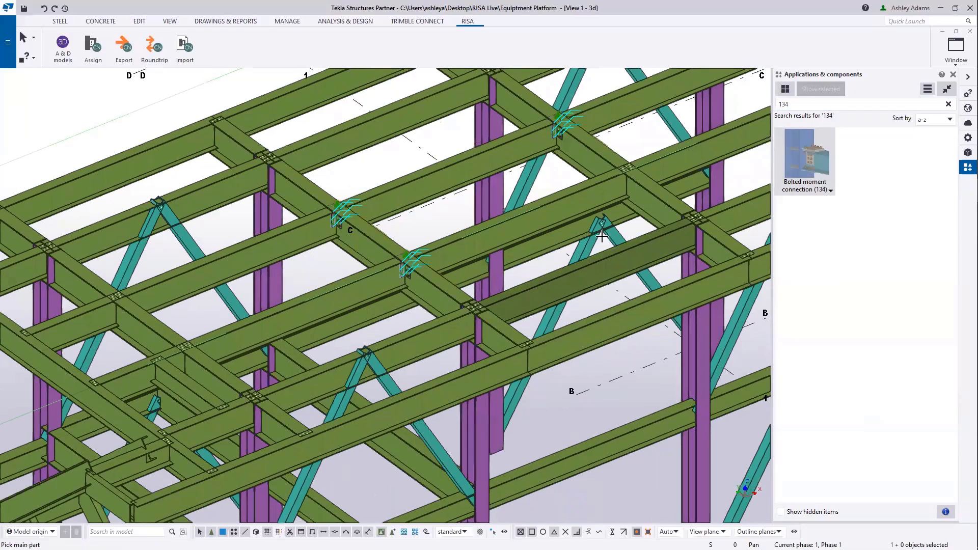
middle_click_drag(524, 348, 484, 304, "ctrl")
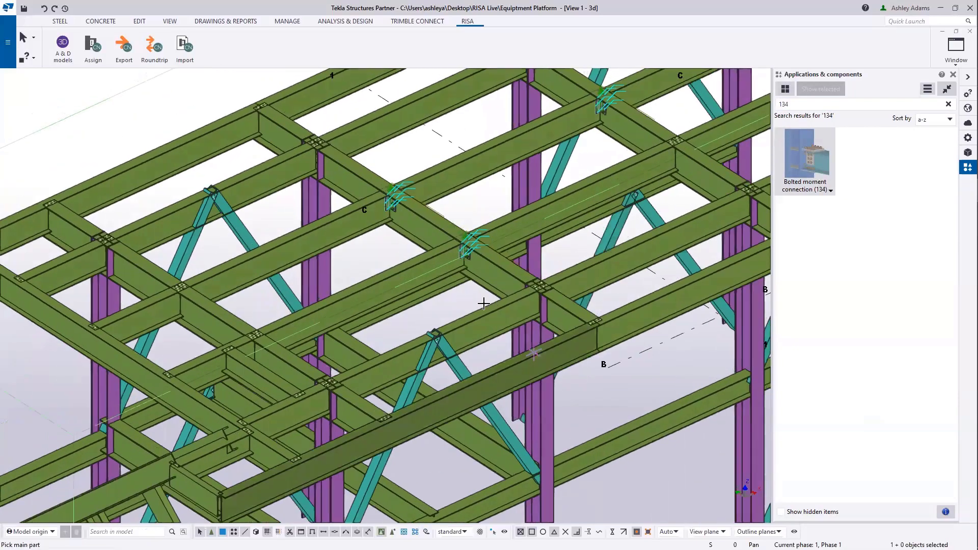
scroll(470, 319, "up", 3)
left_click(469, 316)
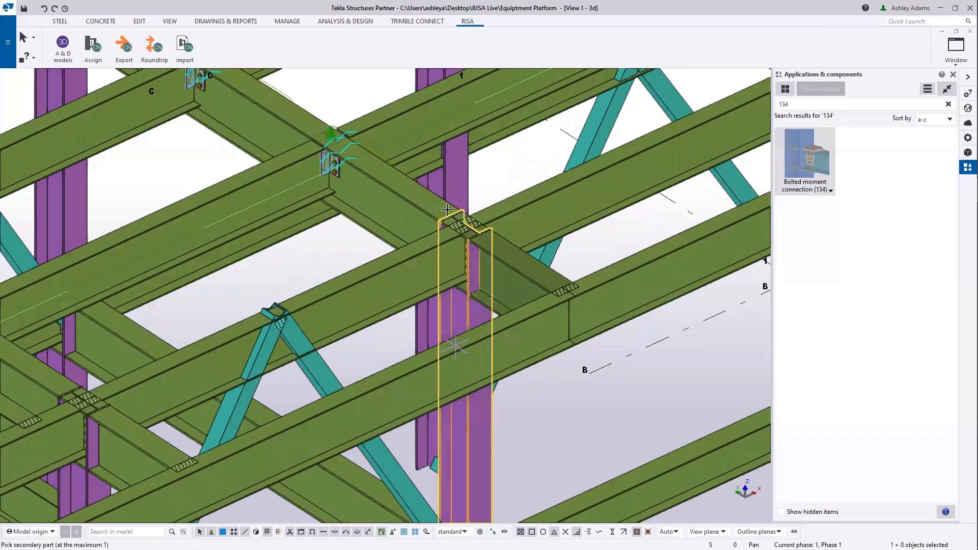
left_click(424, 199)
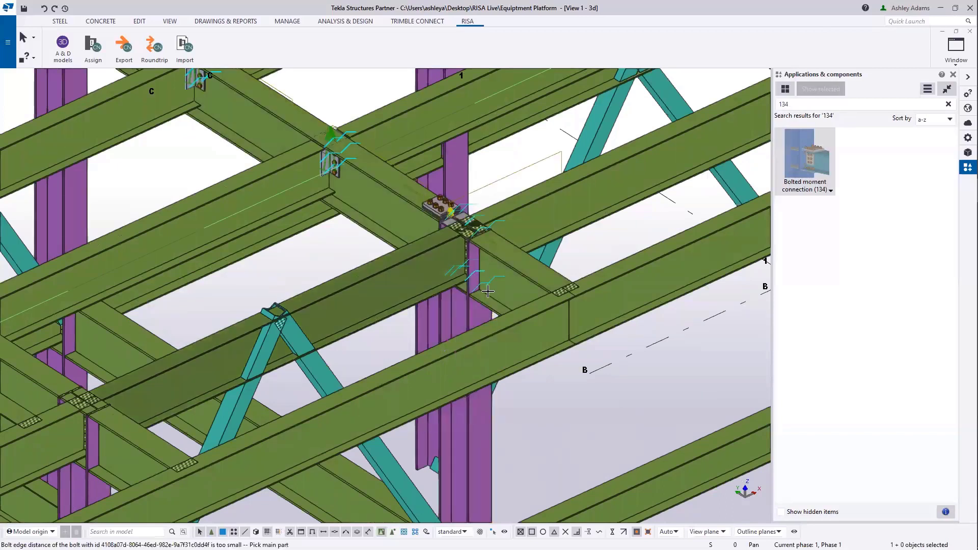
left_click(468, 322)
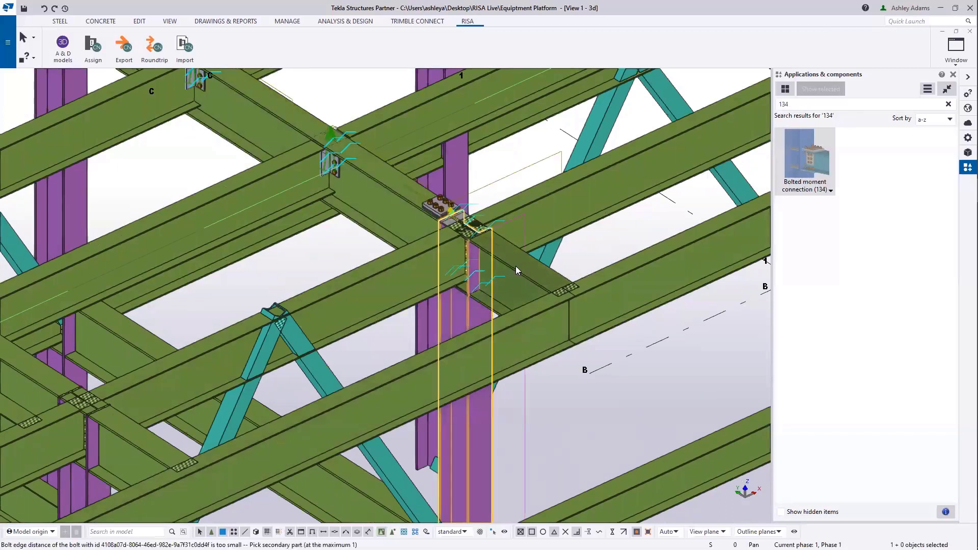
left_click(516, 270)
- Connect the middle girder and its short cantilever beam to the column at the girder's far end with Bolted moment connection (134)
scroll(424, 283, "down", 3)
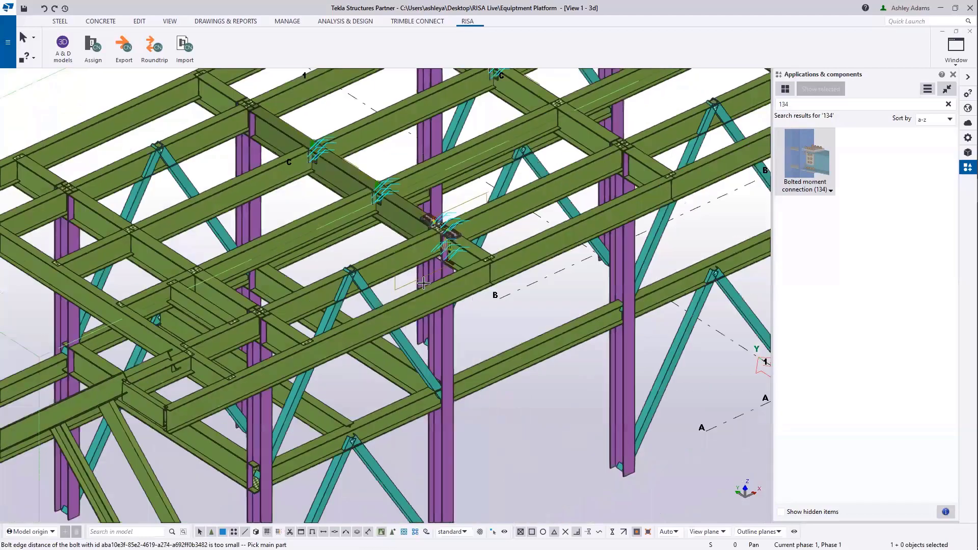
scroll(352, 289, "up", 5)
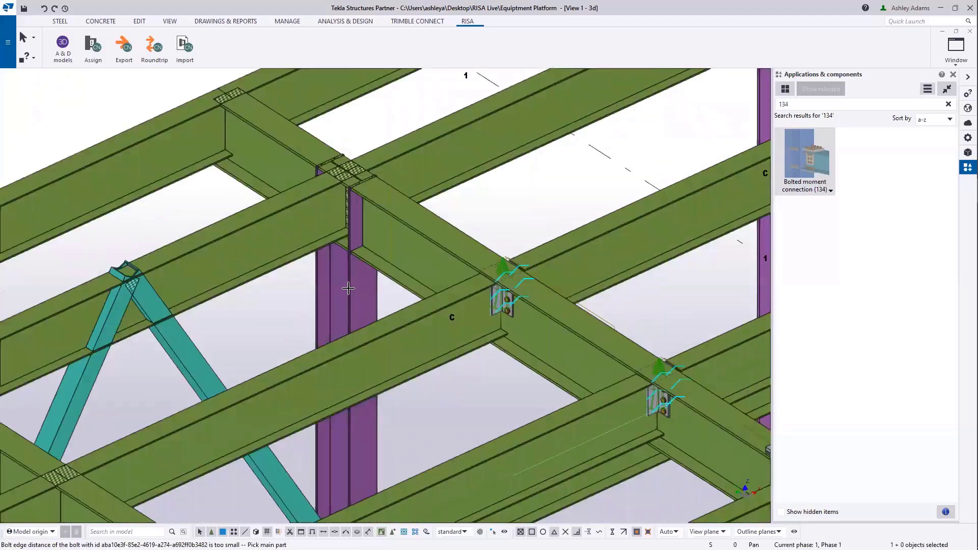
left_click(348, 289)
left_click(417, 234)
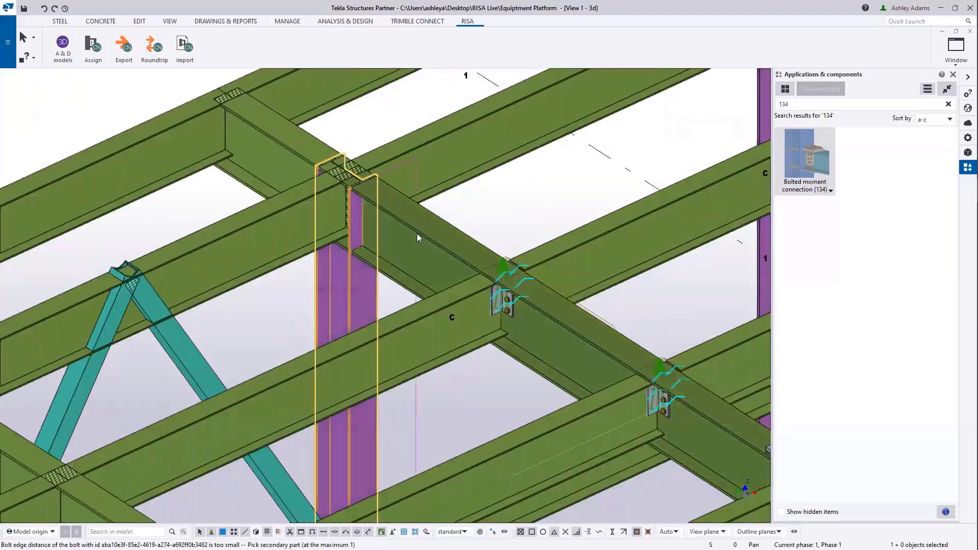
left_click(341, 299)
left_click(374, 218)
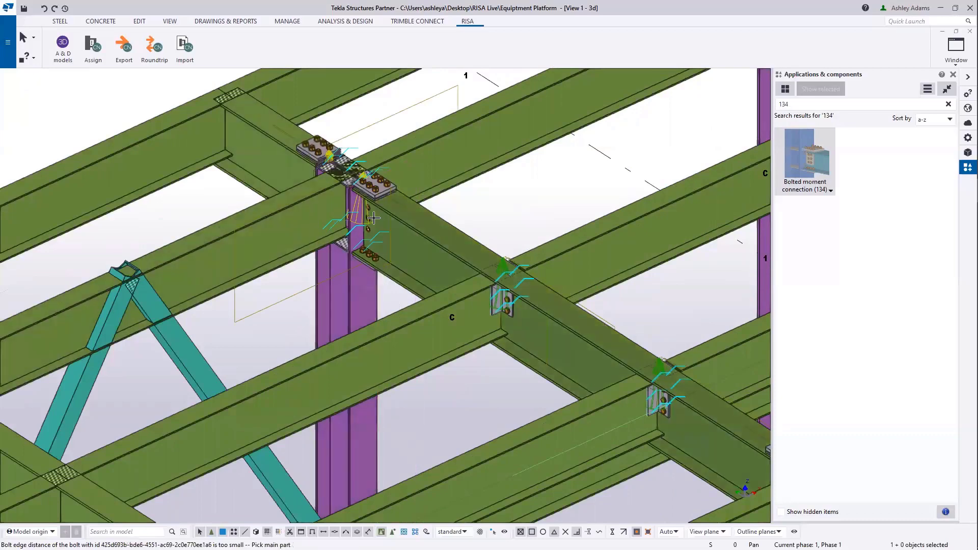
- Search the components catalog for 20 and start the Tube gusset (20) connection
scroll(414, 295, "down", 6)
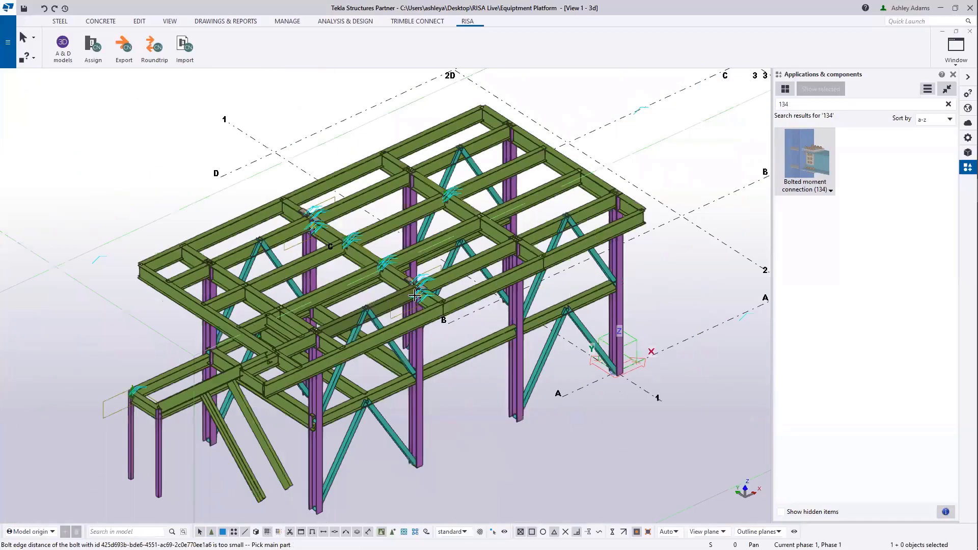
middle_click_drag(414, 295, 615, 320, "ctrl")
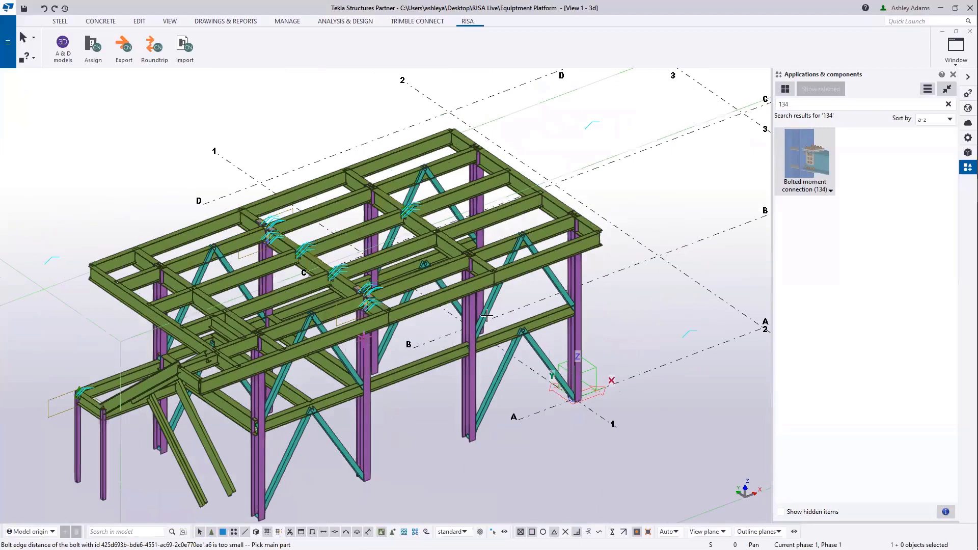
left_click(835, 105)
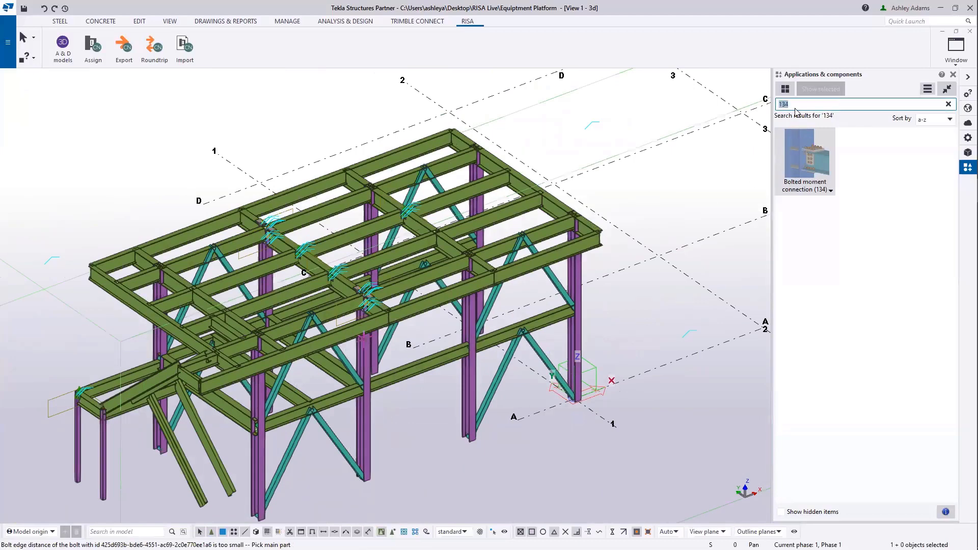
type("20")
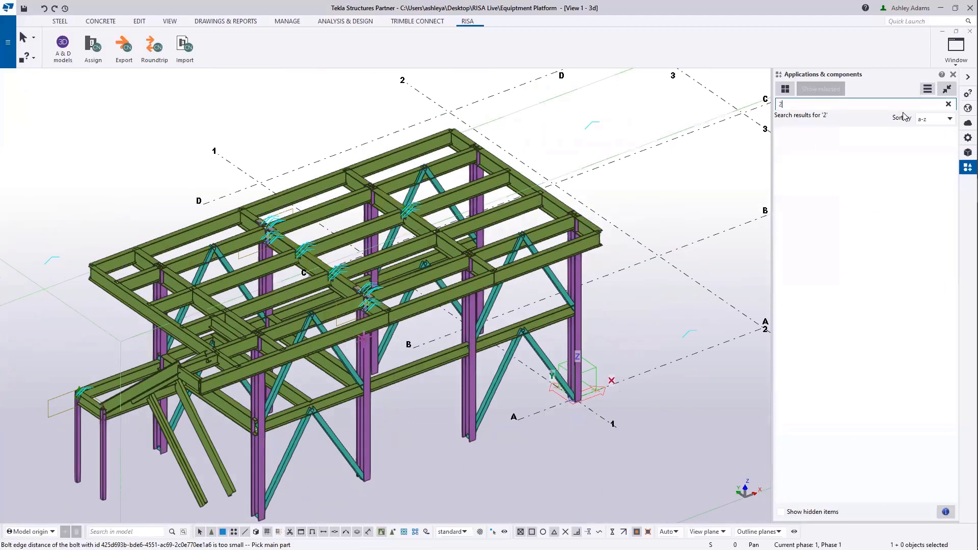
left_click(882, 160)
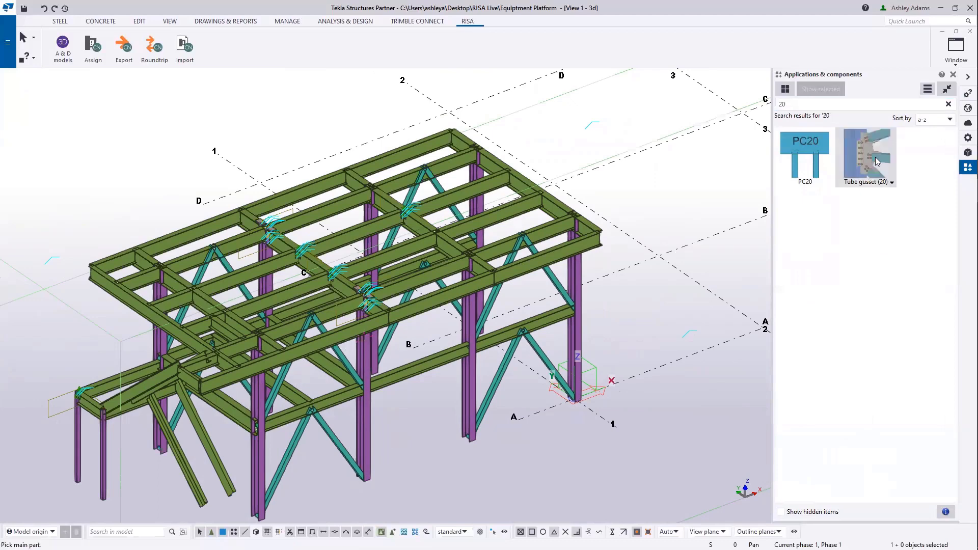
- Connect the two upper chevron braces to the upper beam in the end bay near grid 1 with Tube gusset (20)
middle_click_drag(545, 297, 515, 294)
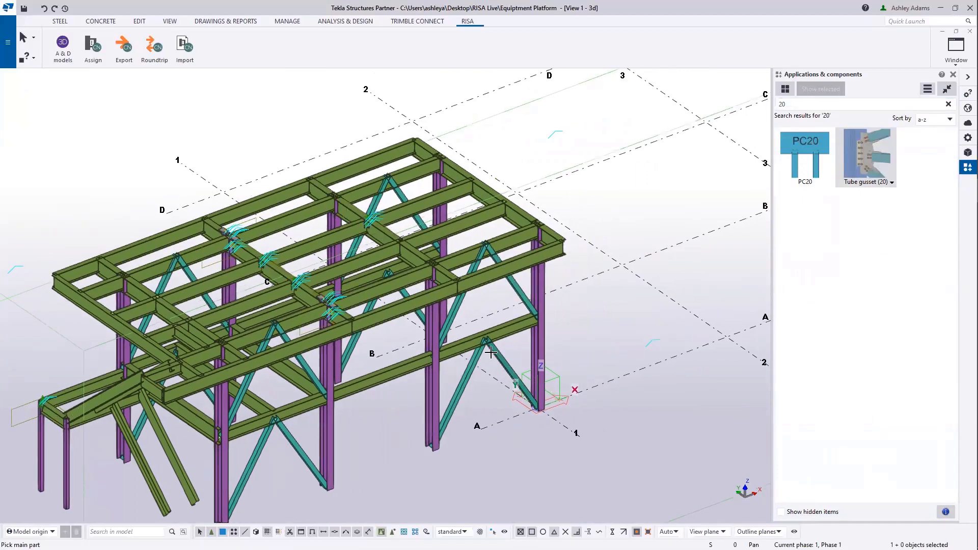
scroll(481, 358, "up", 5)
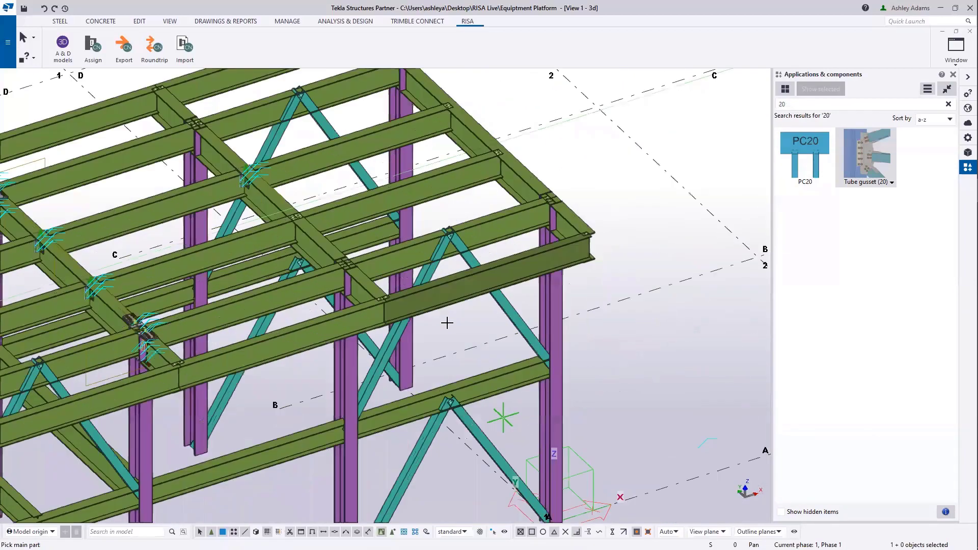
middle_click_drag(447, 323, 460, 224, "ctrl")
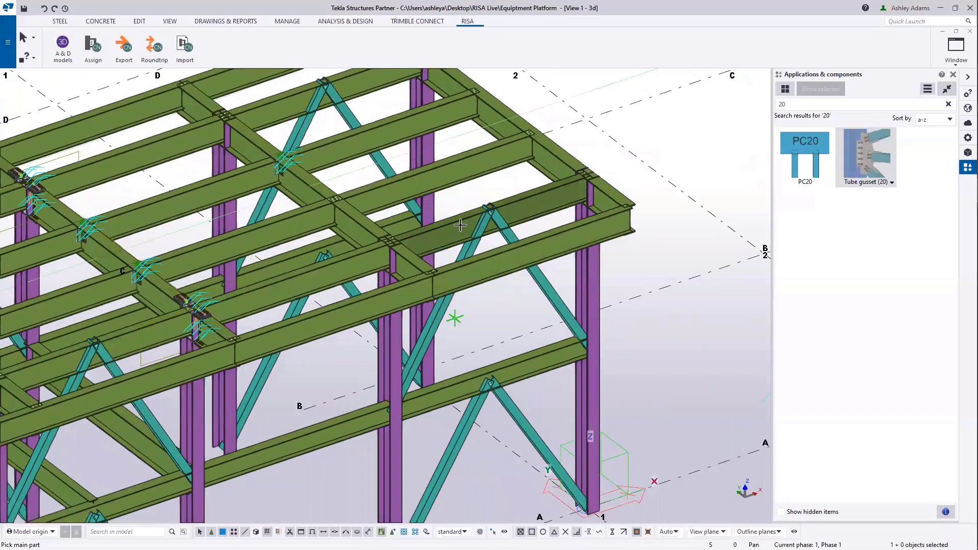
left_click(460, 224)
scroll(433, 210, "up", 4)
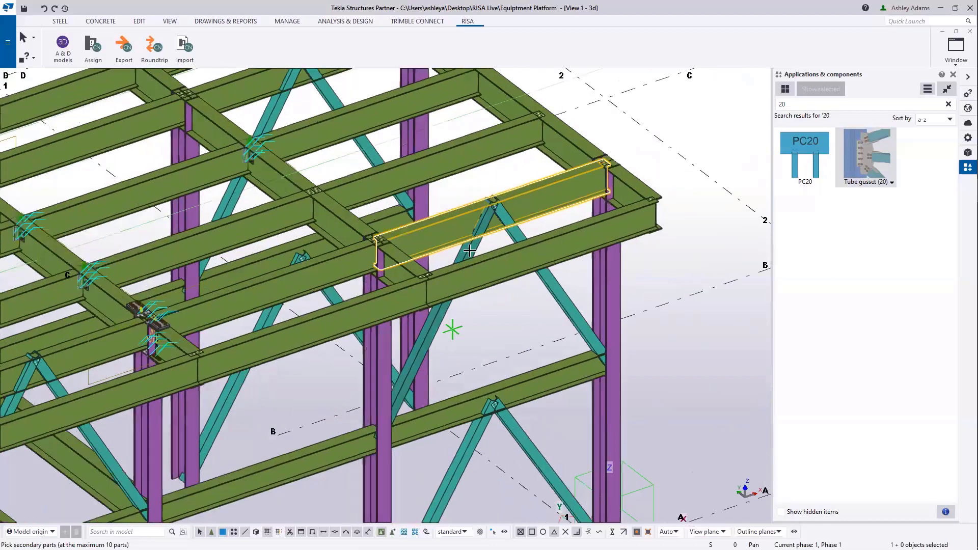
scroll(432, 210, "up", 1)
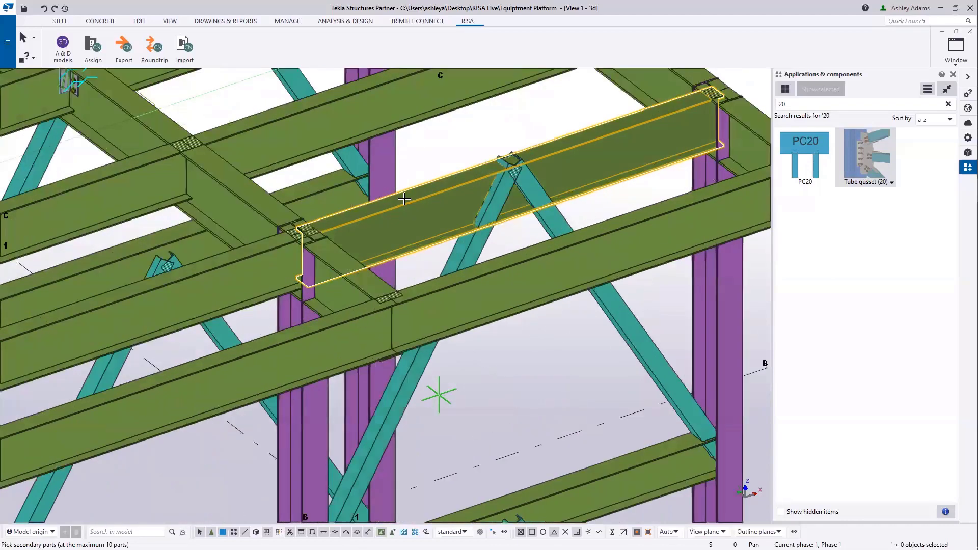
left_click(472, 246)
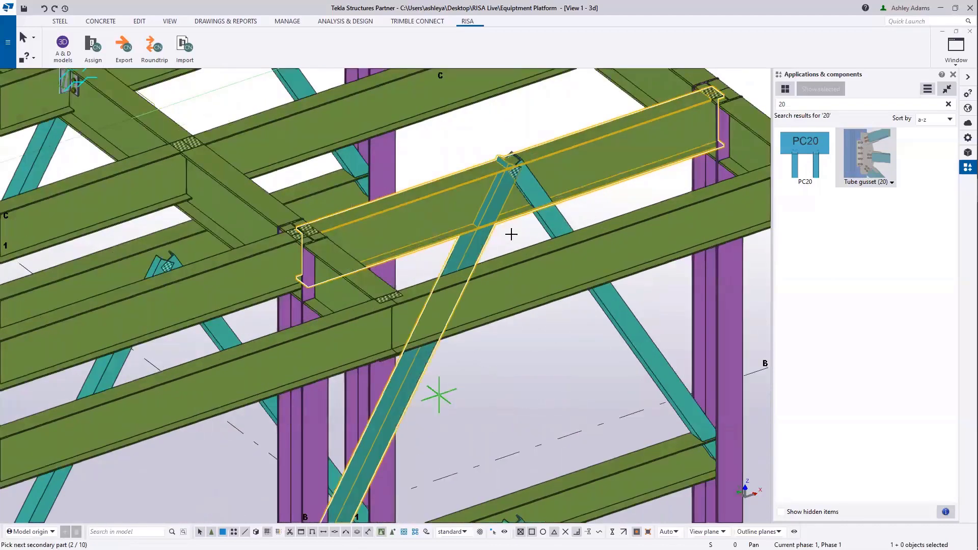
left_click(540, 229)
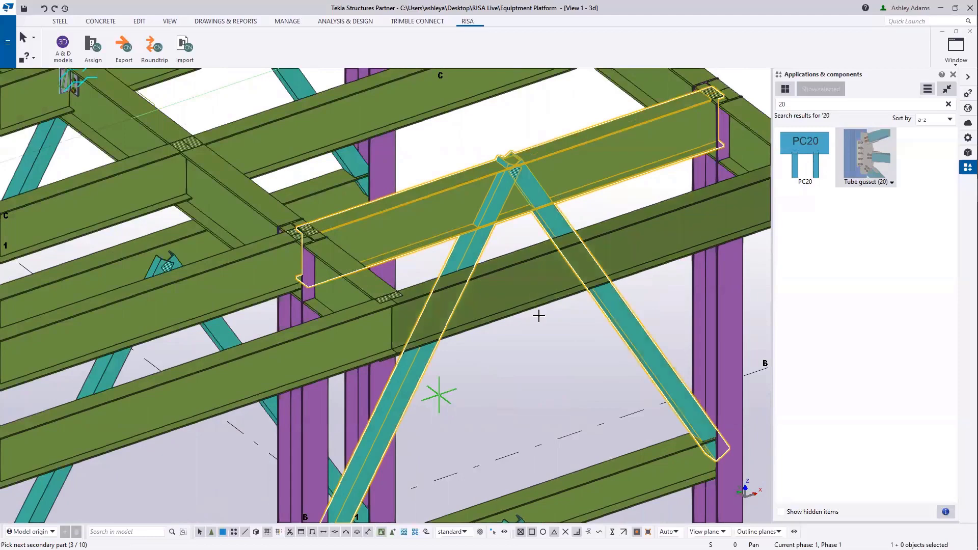
middle_click(539, 358)
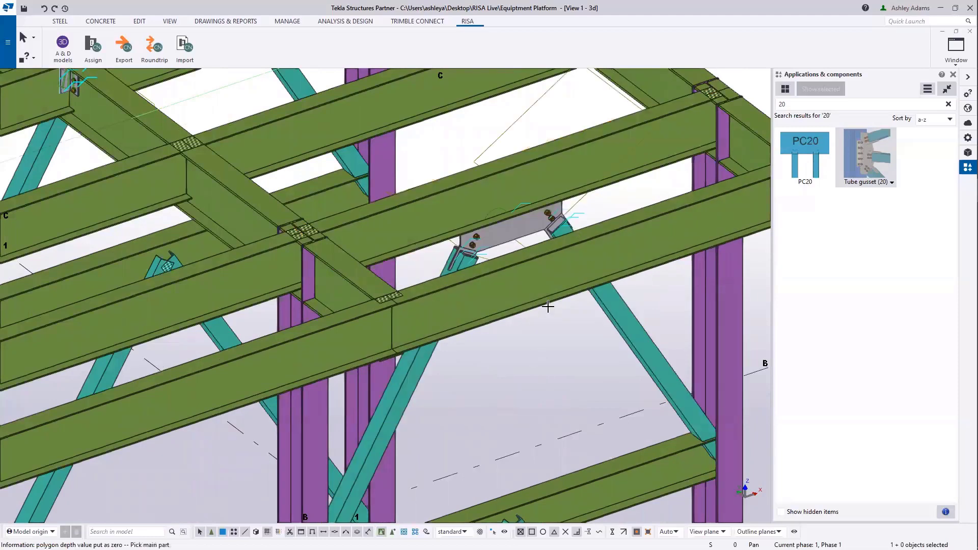
- Add a second Tube gusset (20) connecting the two lower chevron braces to the mid-height beam in the same bay
middle_click_drag(574, 235, 431, 321)
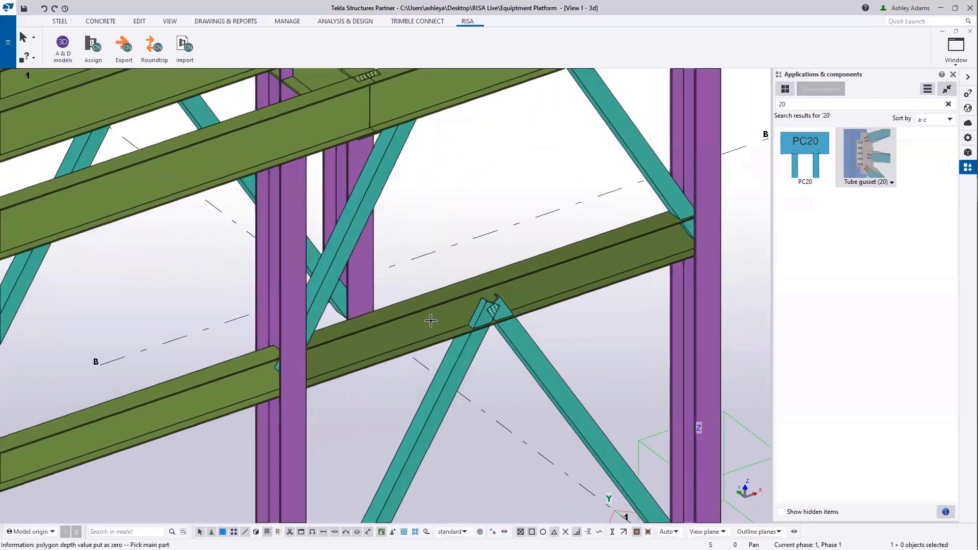
left_click(431, 321)
left_click(463, 362)
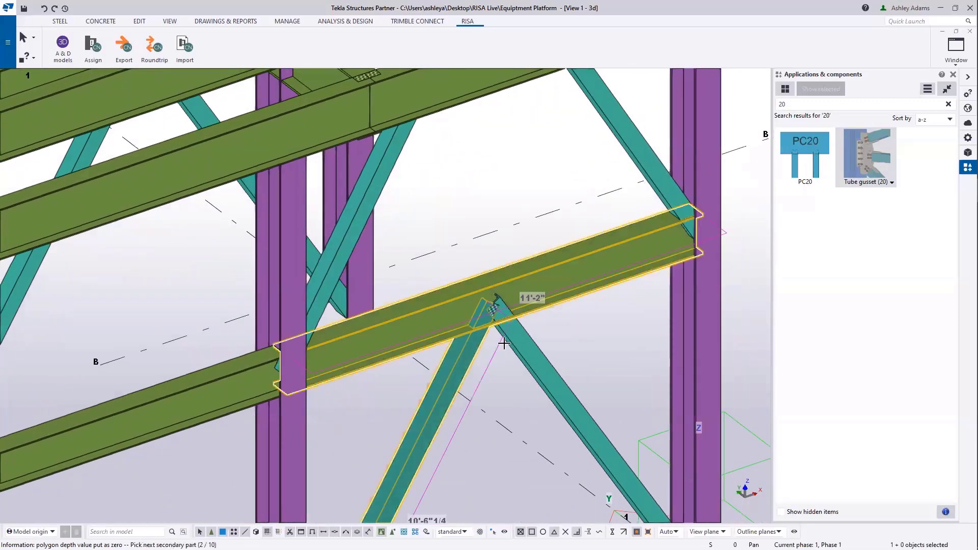
left_click(528, 352)
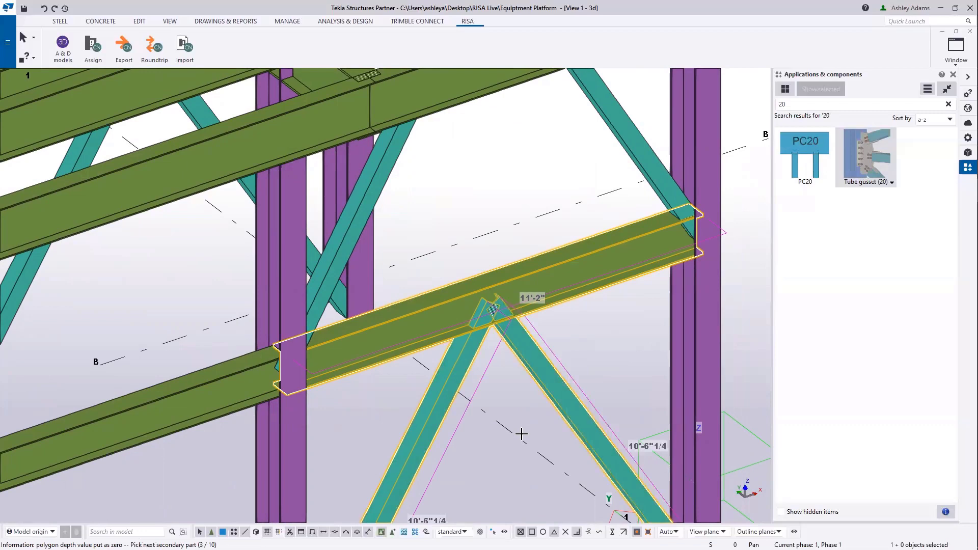
middle_click(514, 207)
scroll(542, 323, "down", 2)
scroll(447, 346, "down", 2)
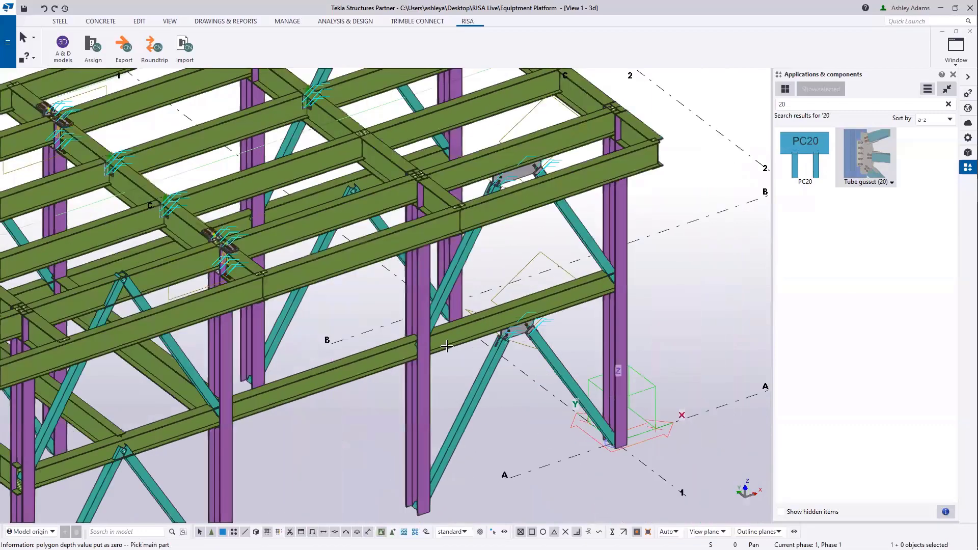
scroll(447, 346, "down", 4)
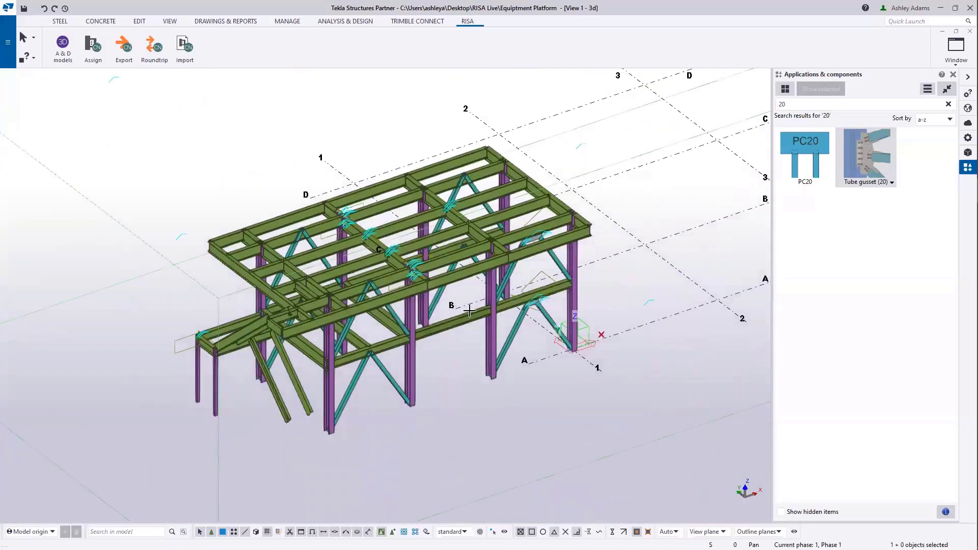
- Export the platform model's connections from Tekla Structures to RISAConnection, with the whole platform in view
middle_click_drag(469, 310, 432, 348)
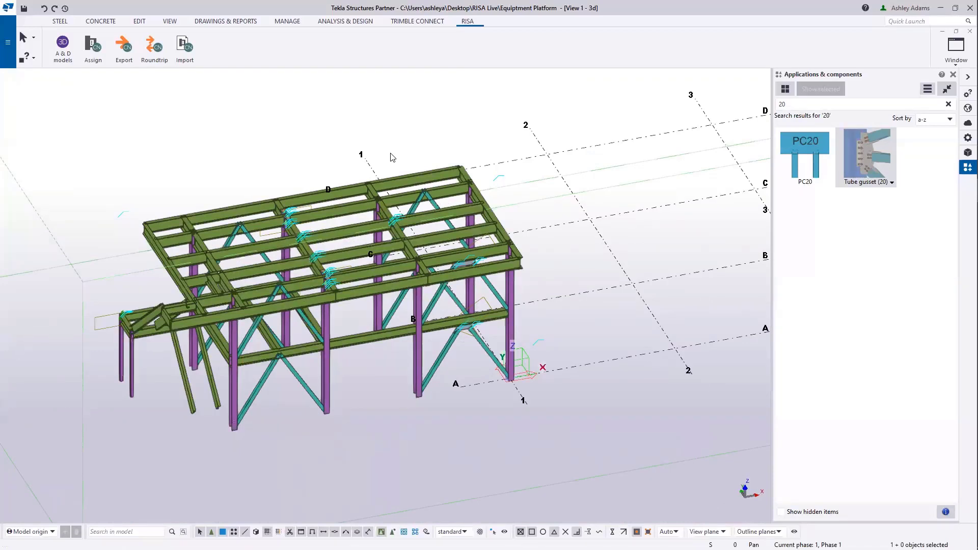
middle_click_drag(378, 298, 414, 311)
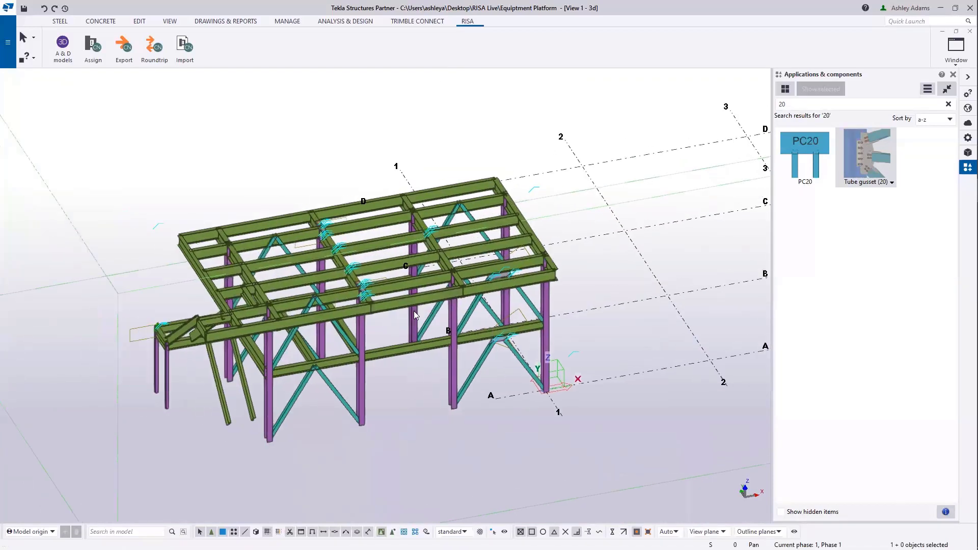
left_click(124, 49)
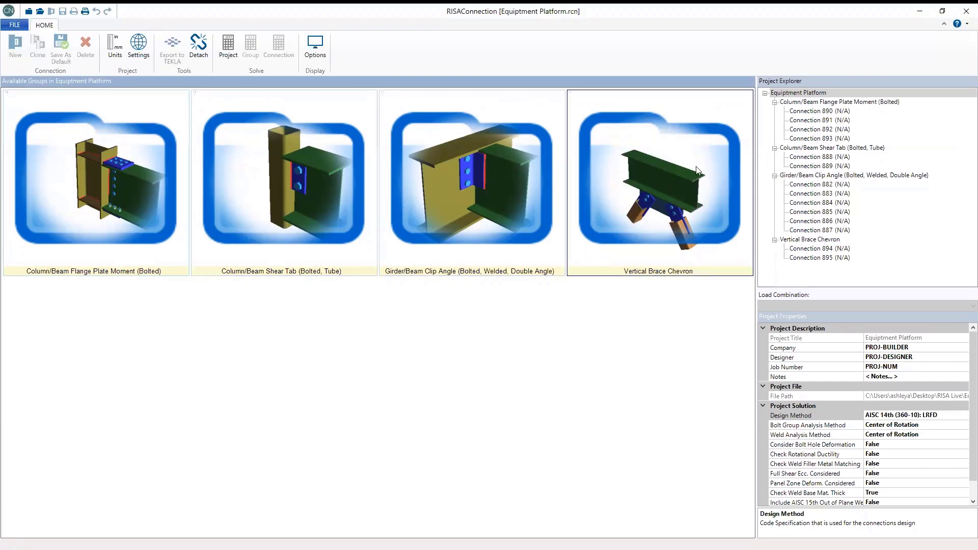
- Solve the whole Equiptment Platform project in RISAConnection
left_click(817, 94)
right_click(815, 95)
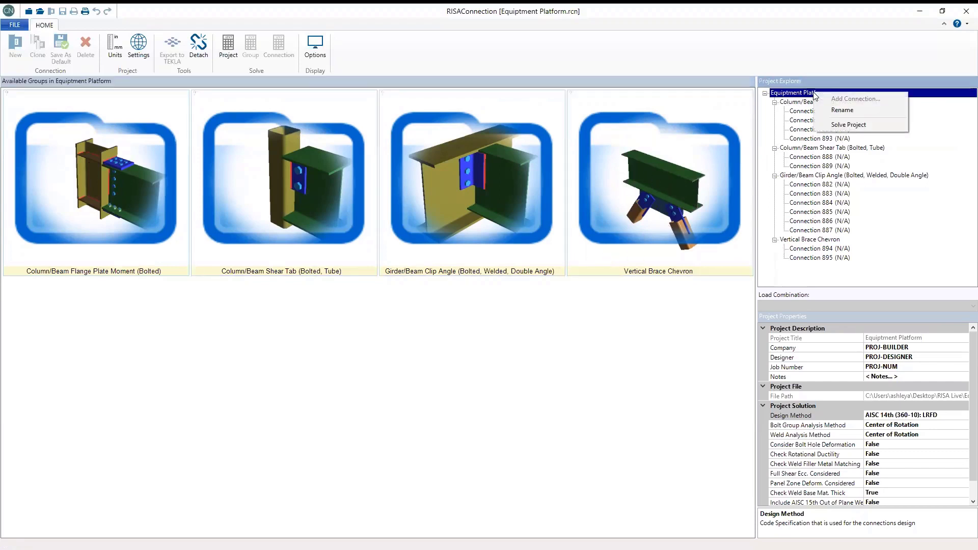
left_click(848, 126)
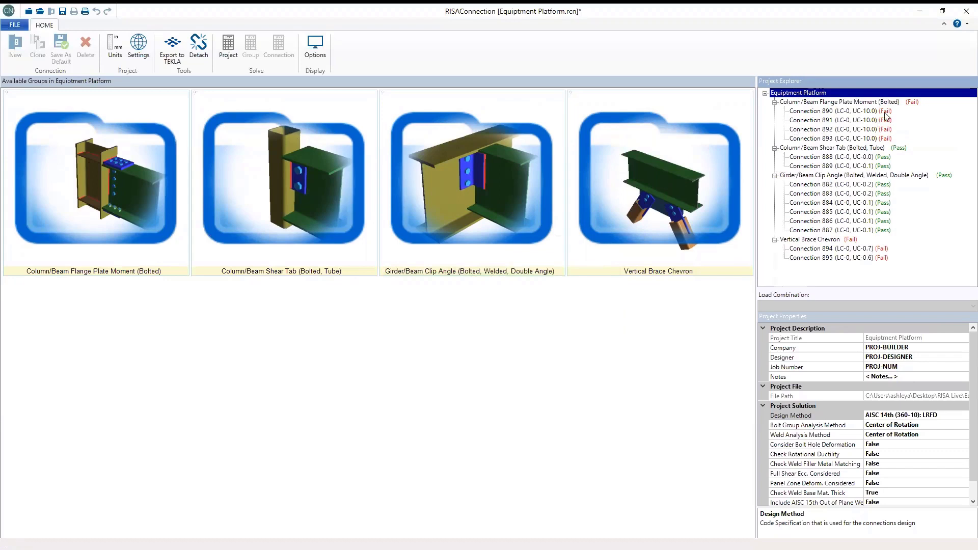
- Review Connection 890 of the flange plate moment group in 3D and the connections of the Vertical Brace Chevron group
left_click(844, 111)
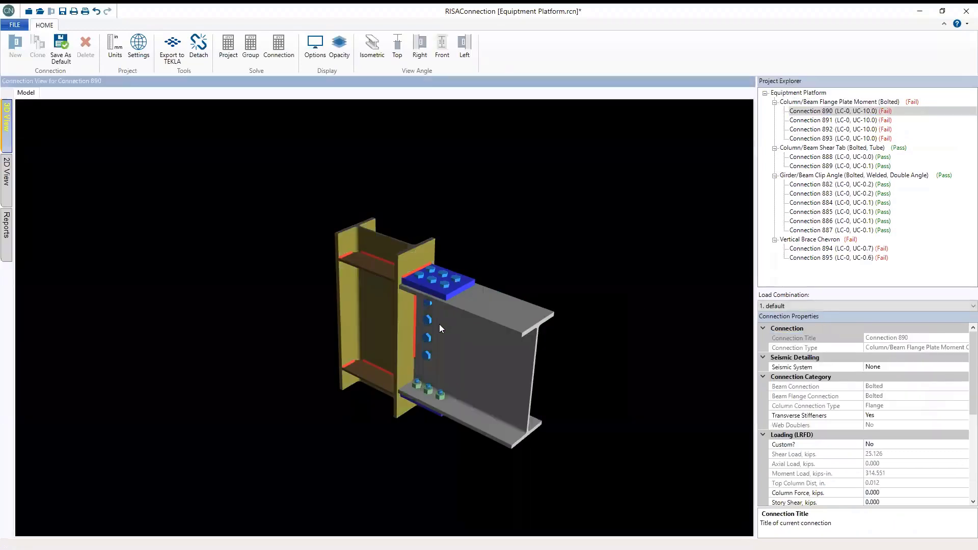
left_click(441, 370)
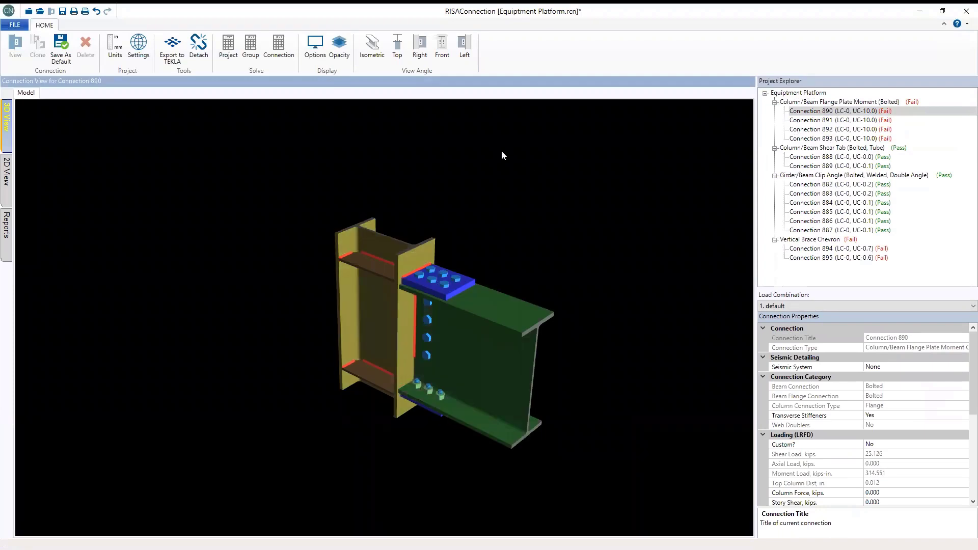
left_click(815, 240)
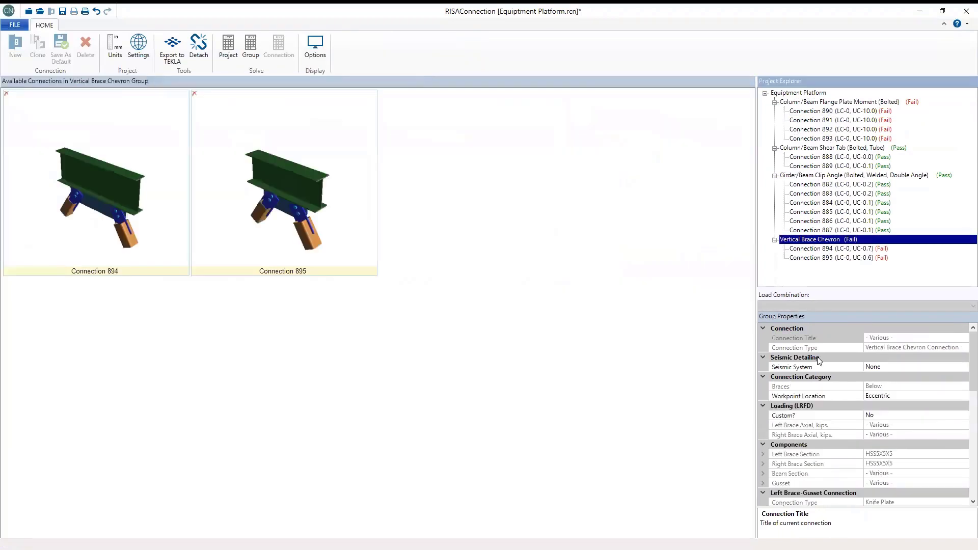
- Examine clip angle Connection 882 in the 3D view and in the dimensioned 2D side and front views
left_click(843, 187)
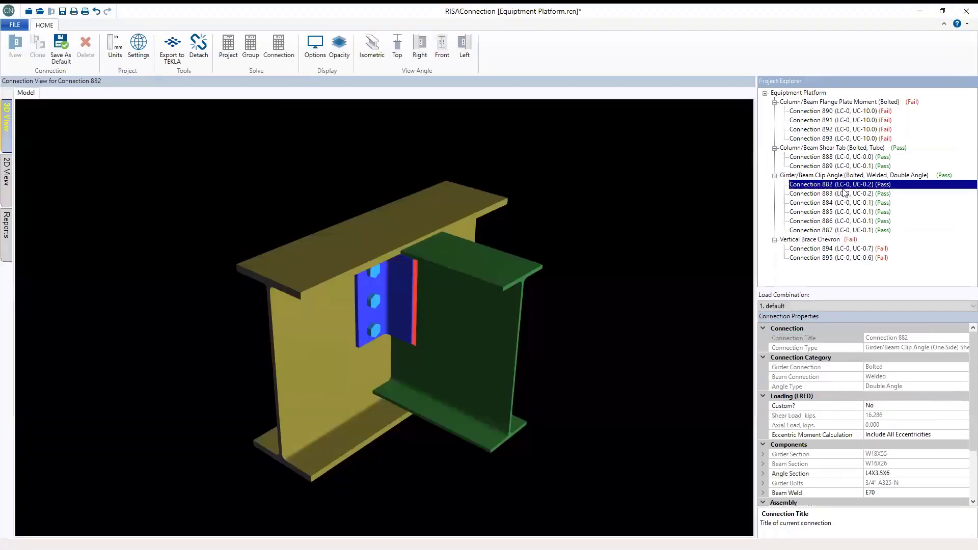
left_click_drag(582, 368, 528, 355)
left_click_drag(256, 252, 258, 243)
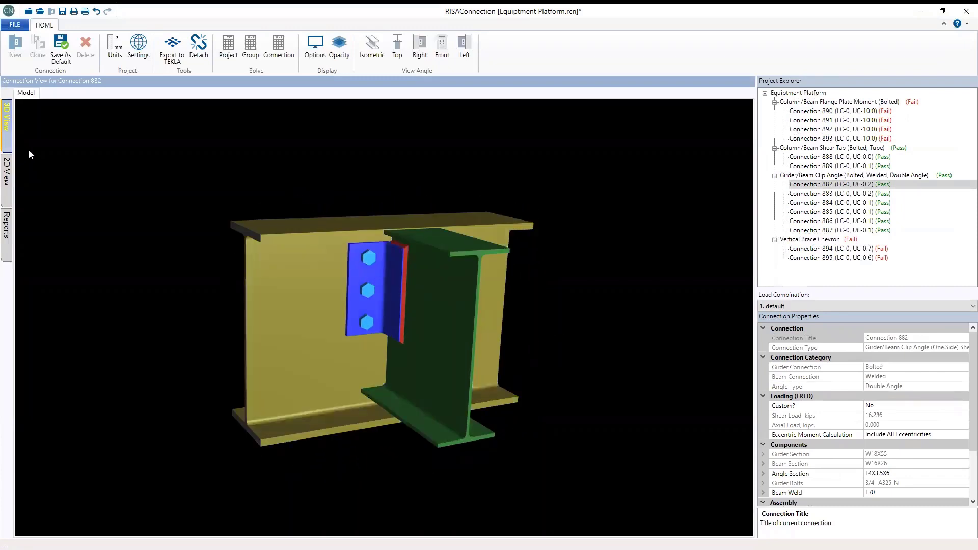
left_click(7, 173)
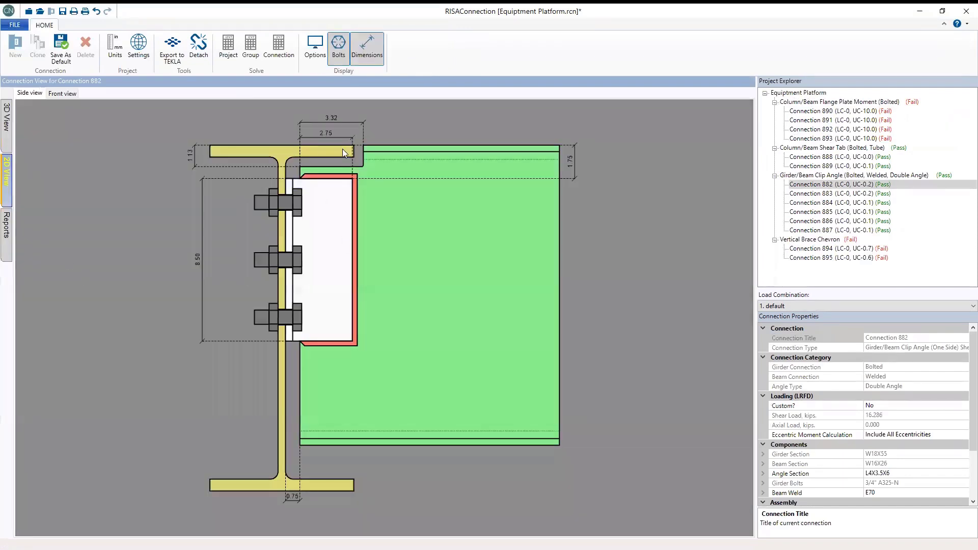
scroll(452, 290, "down", 2)
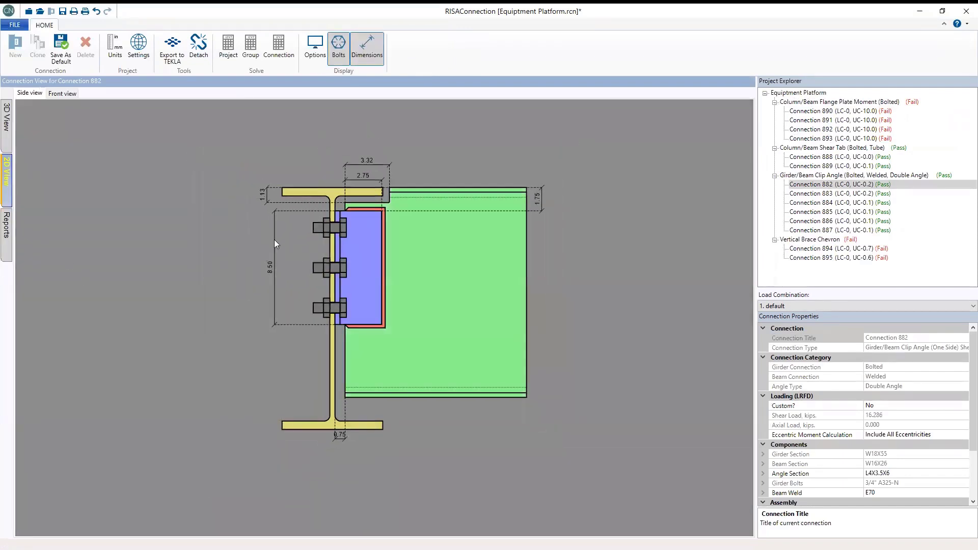
left_click(66, 95)
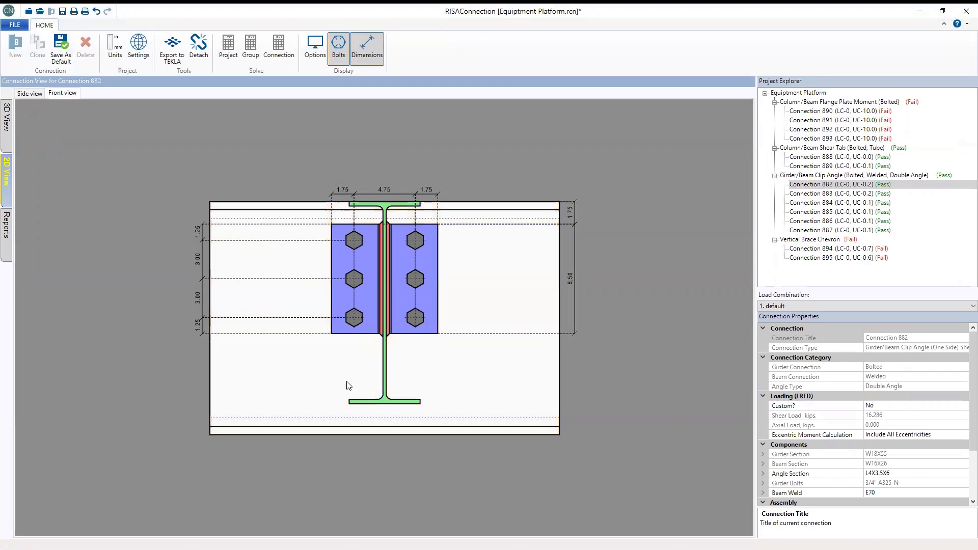
- Review the properties behind Connection 882's clip angle section, horizontal bolt gage, angle length and longitudinal bolt spacing from its front view
left_click_drag(863, 289, 862, 266)
left_click(417, 243)
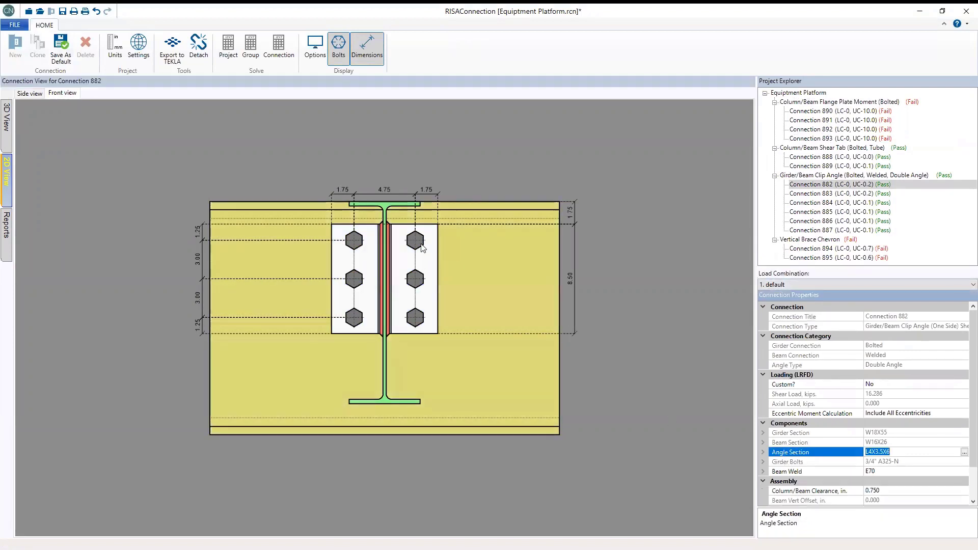
left_click(418, 242)
left_click(387, 191)
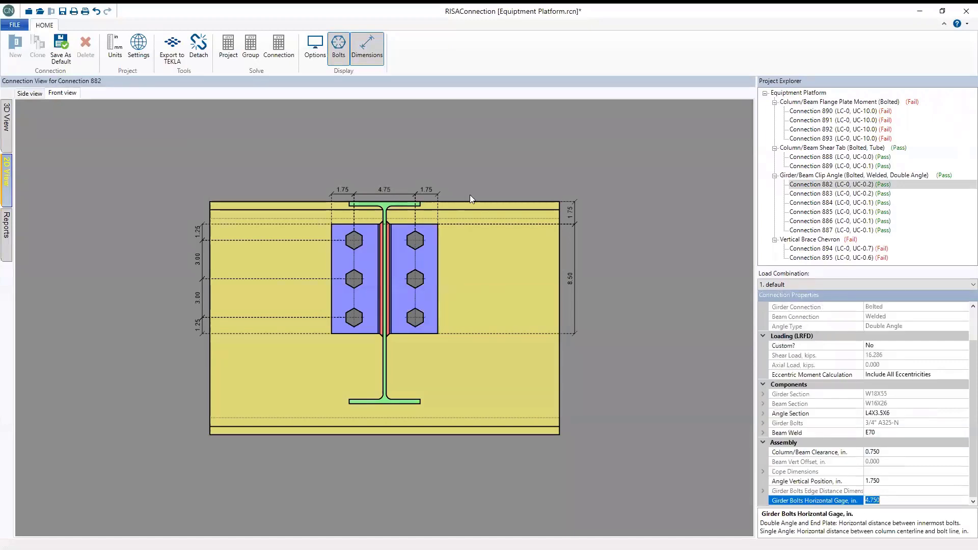
left_click(571, 278)
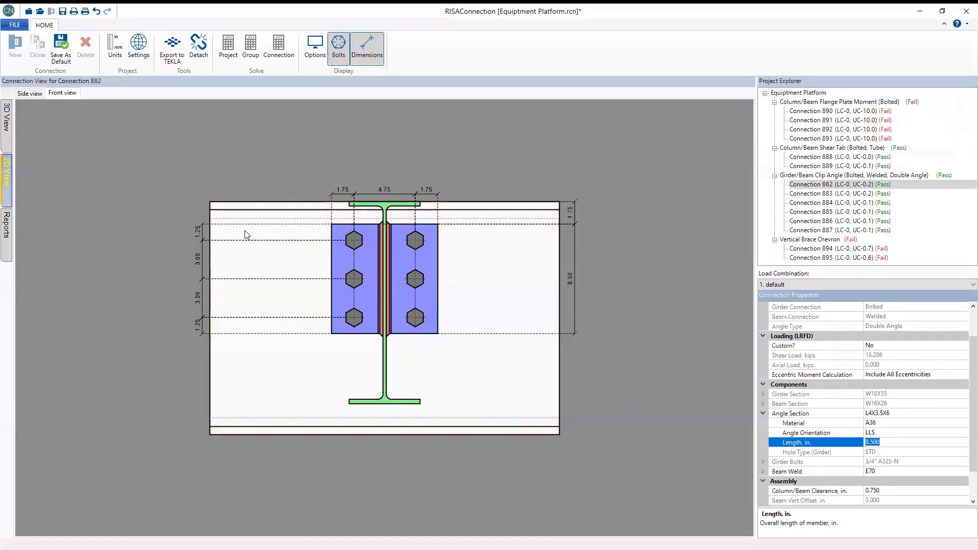
left_click(199, 258)
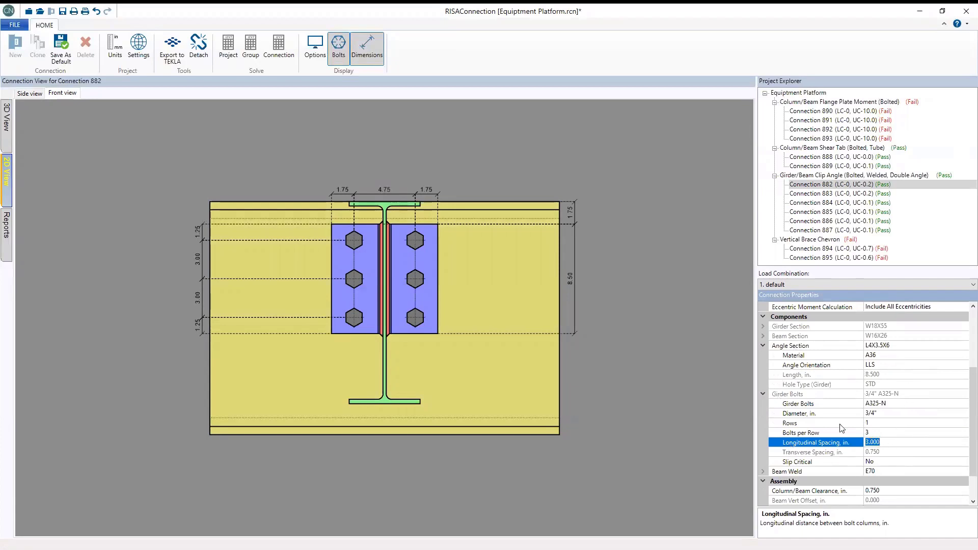
- Set the girder bolts of clip angle Connection 882 to 4 bolts per row
left_click(530, 323)
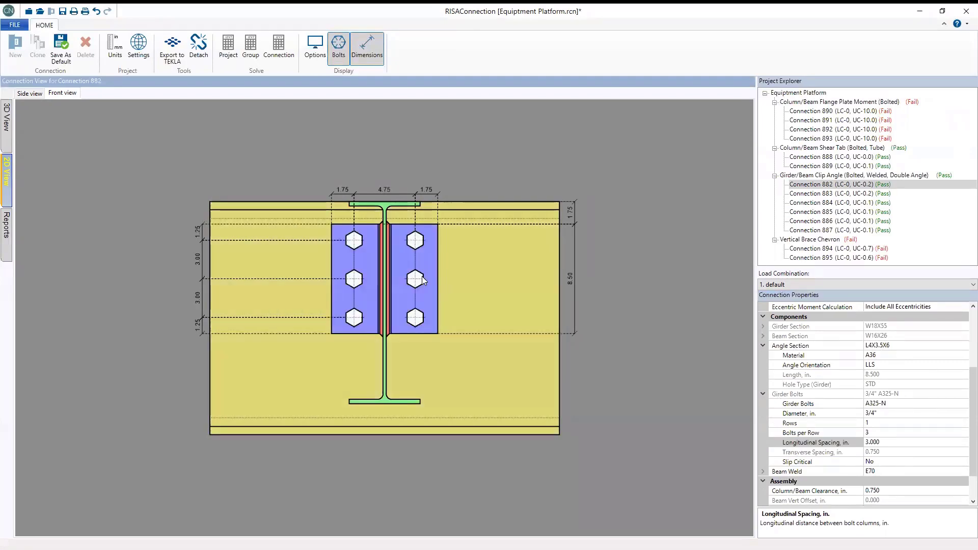
left_click(422, 280)
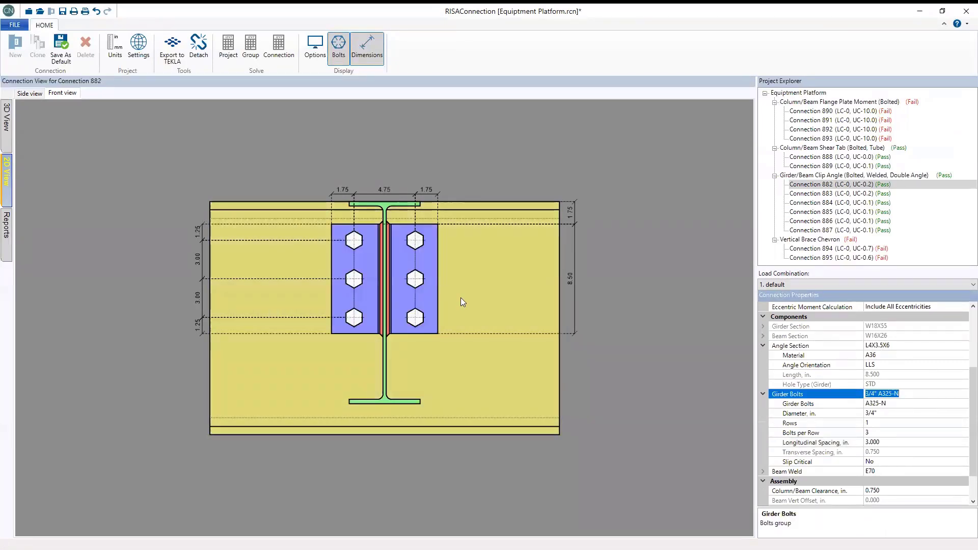
left_click(892, 433)
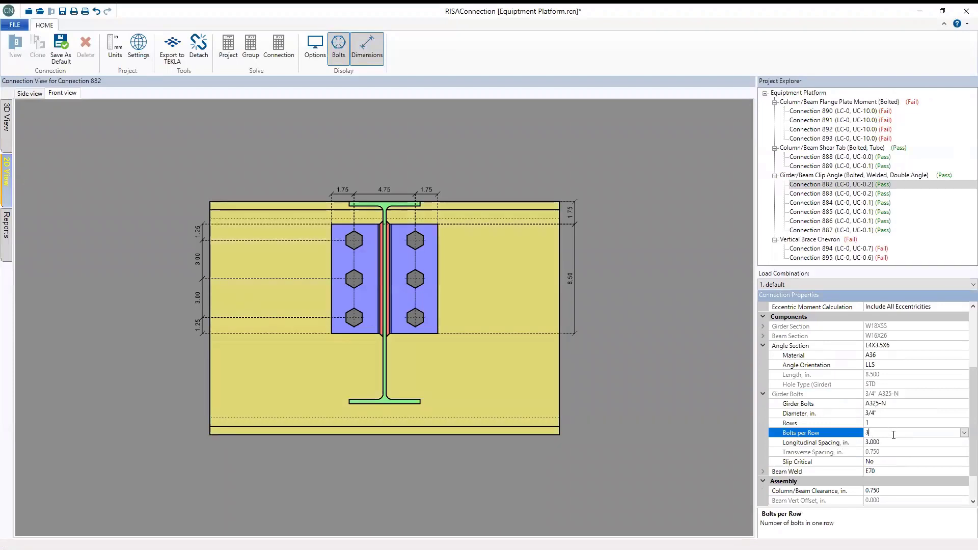
scroll(893, 435, "down", 1)
left_click(618, 433)
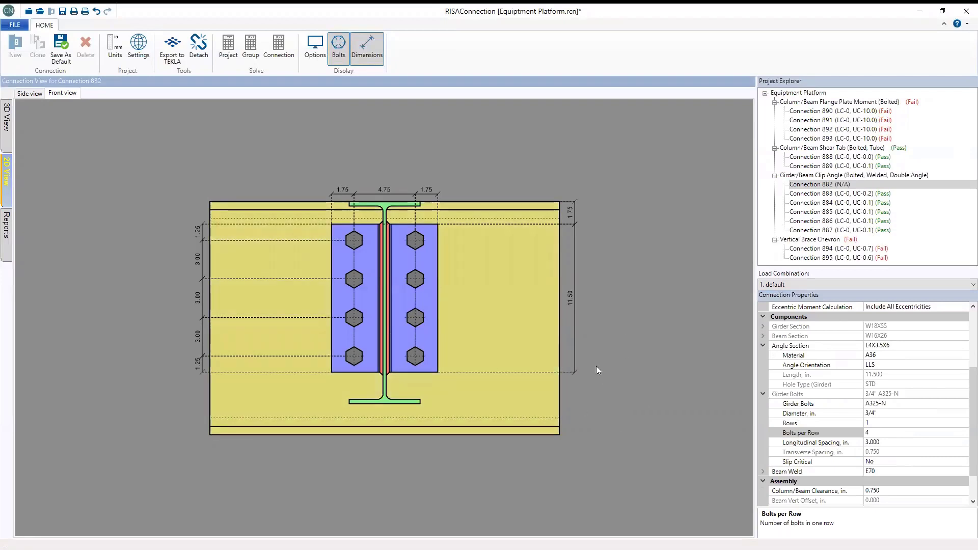
- Export the revised connections back to Tekla and show the Girder/Beam Clip Angle group's results in RISA-Tekla Link
left_click(174, 53)
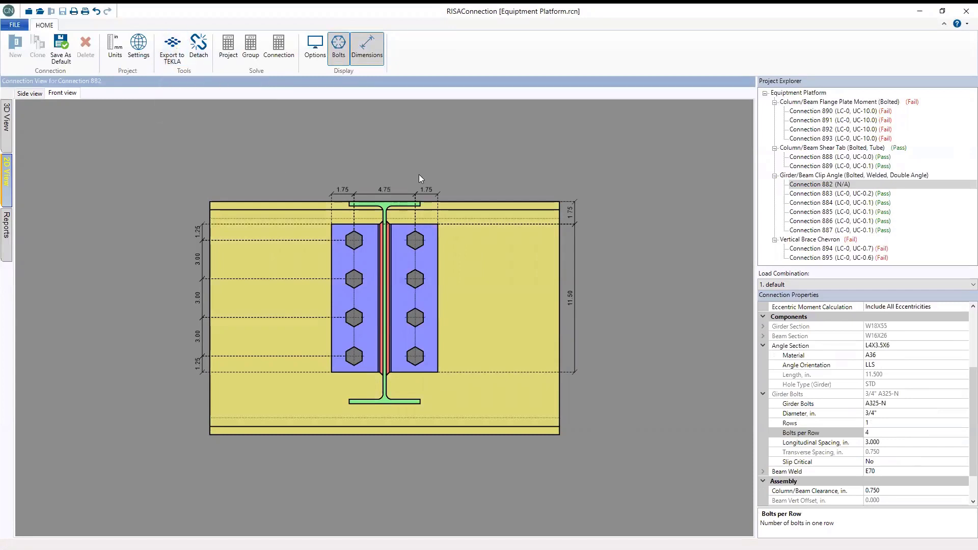
key("alt+Tab")
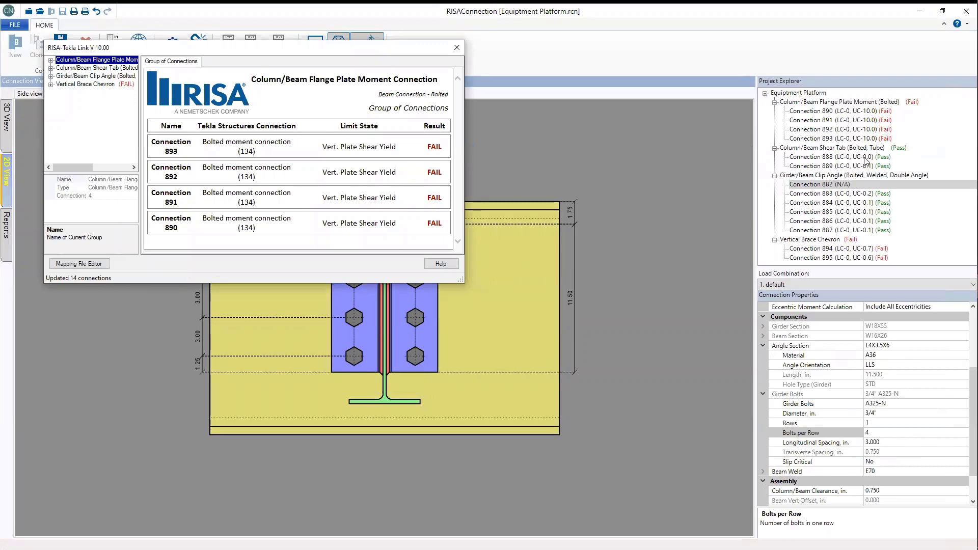
left_click_drag(59, 167, 95, 167)
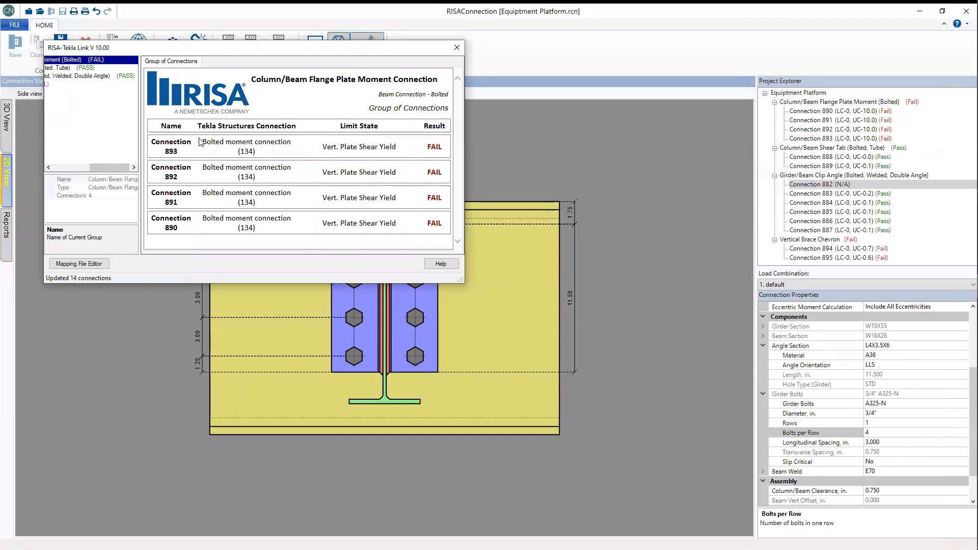
left_click(103, 77)
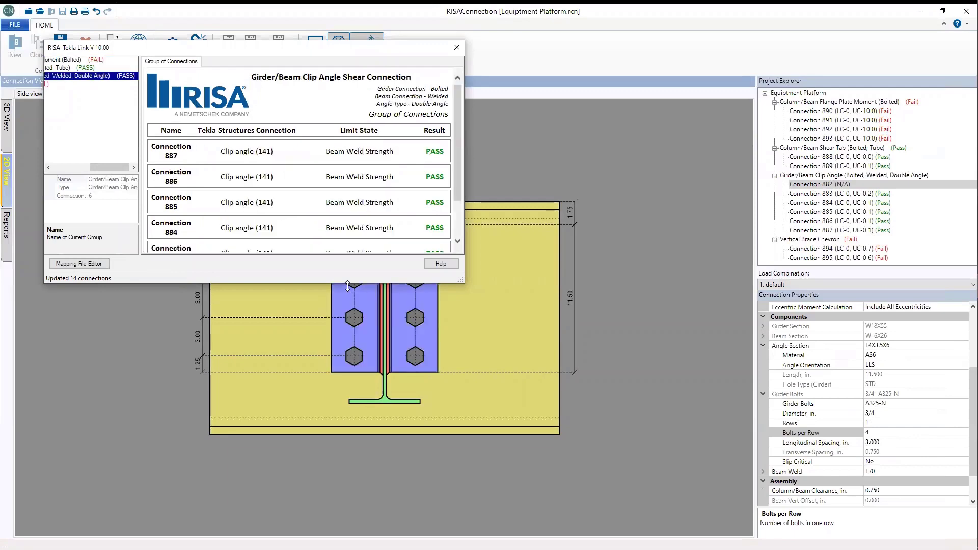
- Switch to Tekla Structures and examine the updated clip angle and its bolts on the platform girder up close
key("alt+Tab")
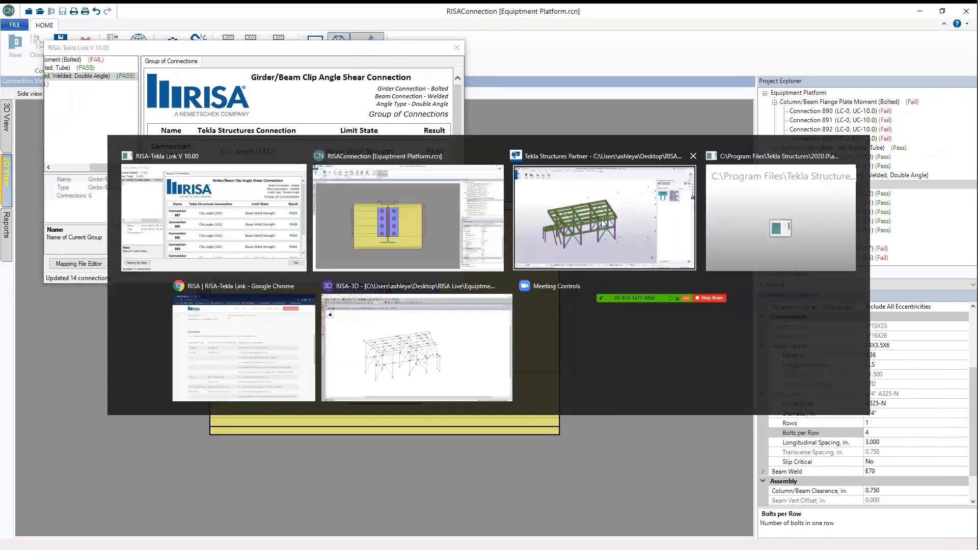
left_click(578, 268, "alt")
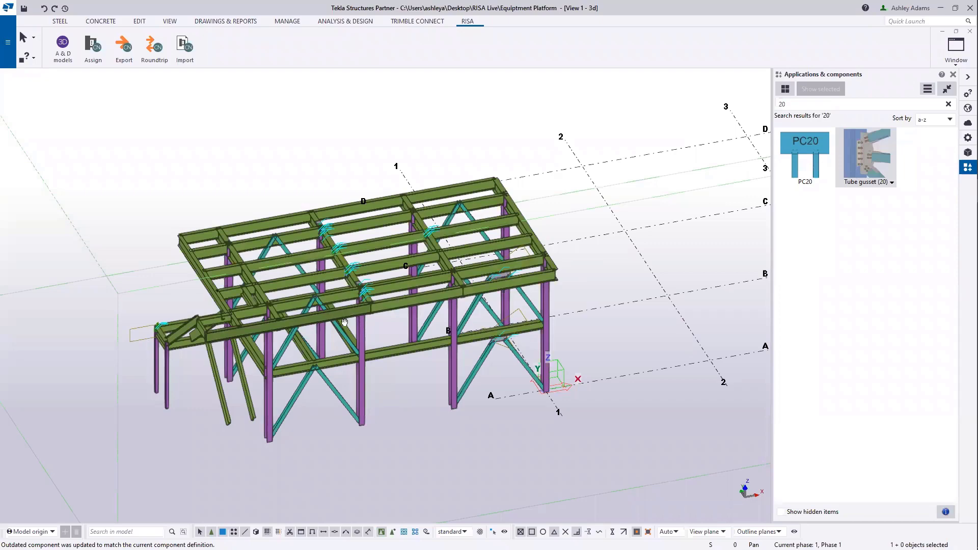
scroll(345, 322, "up", 10)
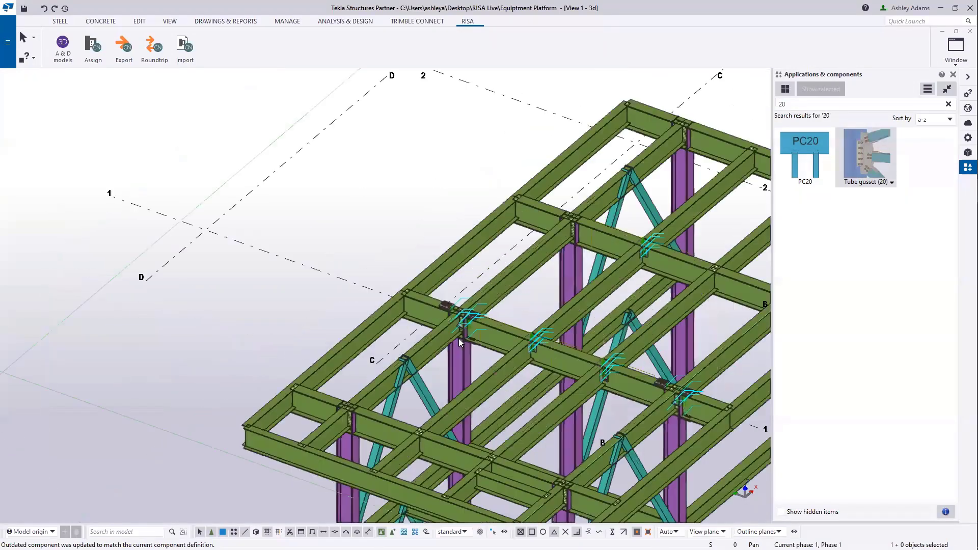
scroll(459, 339, "up", 10)
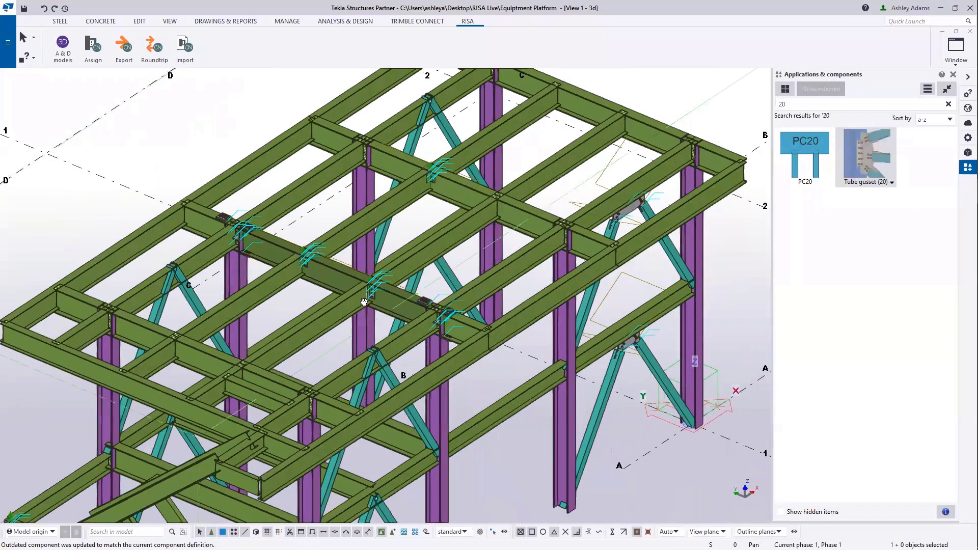
middle_click_drag(384, 303, 389, 219)
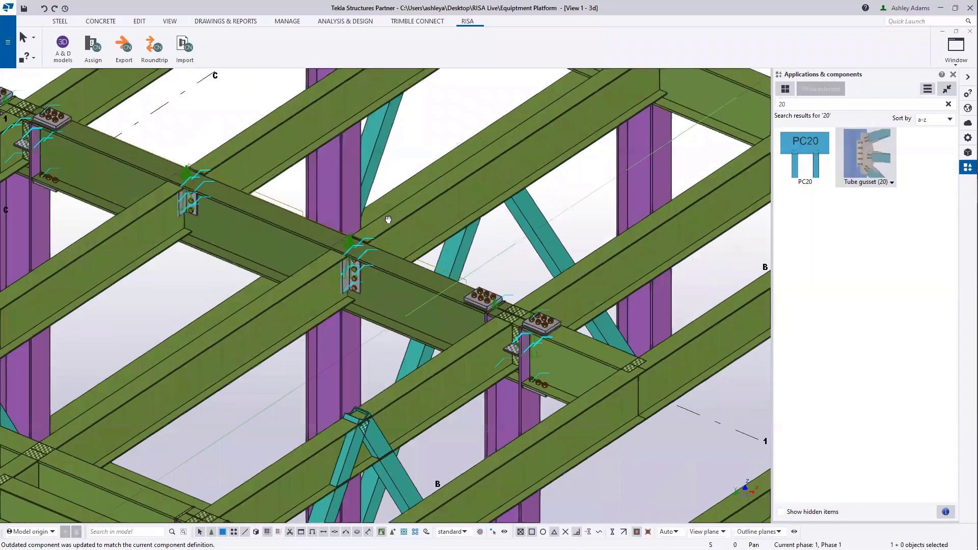
scroll(368, 350, "down", 3)
scroll(364, 327, "up", 6)
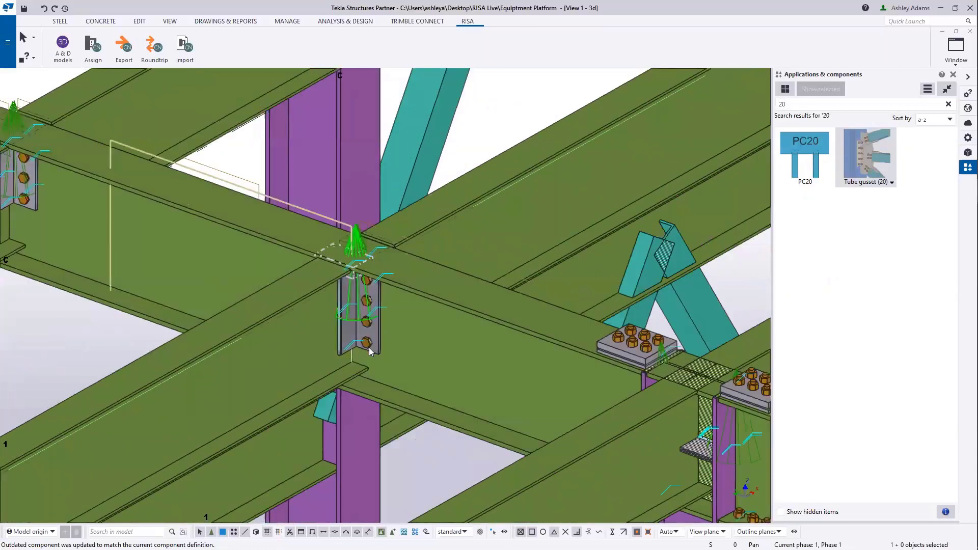
- Examine the neighbouring flange plate moment connections and the whole platform from the opposite side
scroll(356, 303, "down", 4)
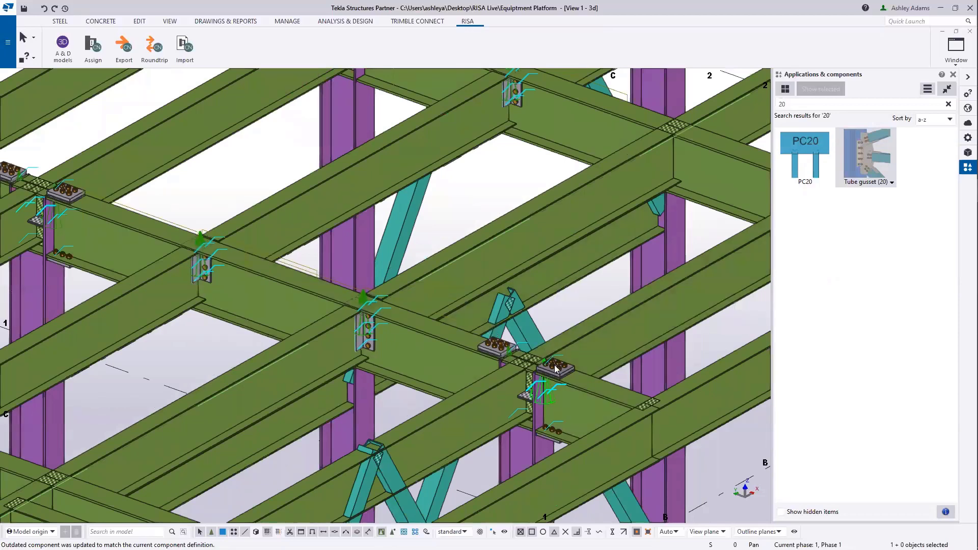
middle_click_drag(538, 396, 521, 314)
scroll(520, 315, "down", 2)
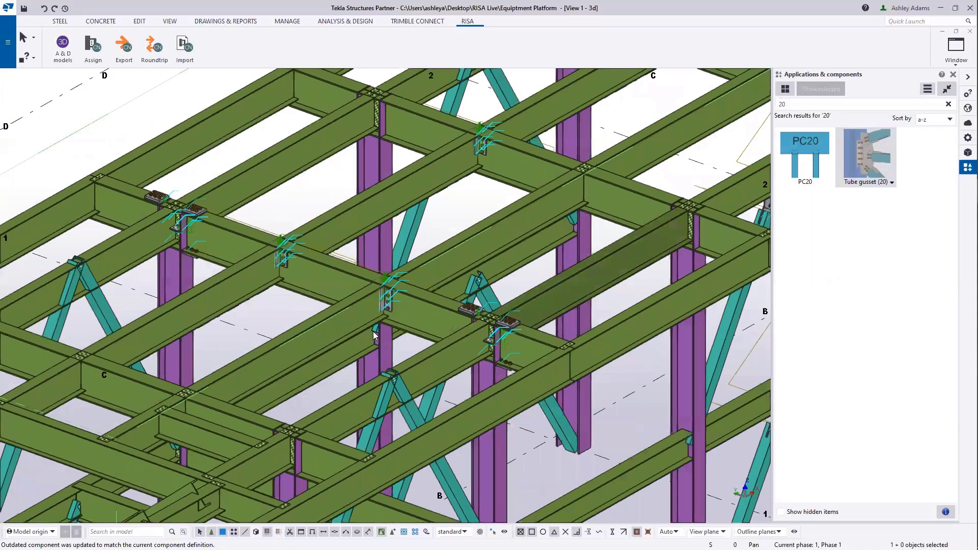
scroll(373, 332, "down", 4)
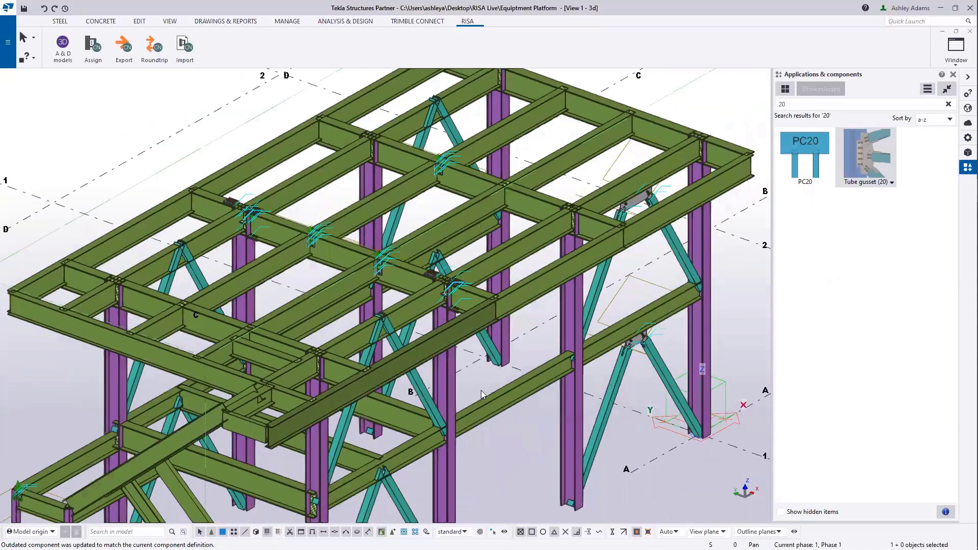
middle_click_drag(481, 390, 471, 333, "ctrl")
scroll(517, 374, "down", 6)
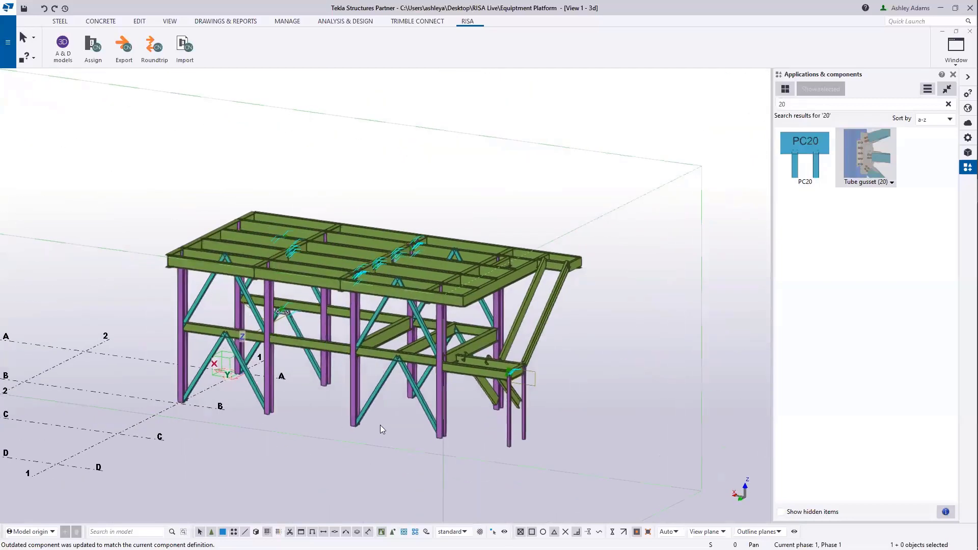
scroll(377, 365, "up", 3)
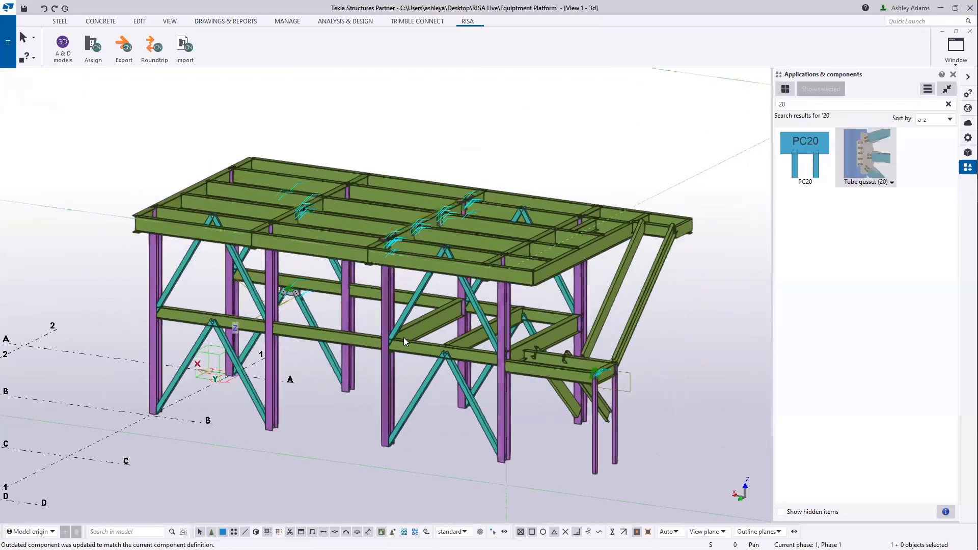